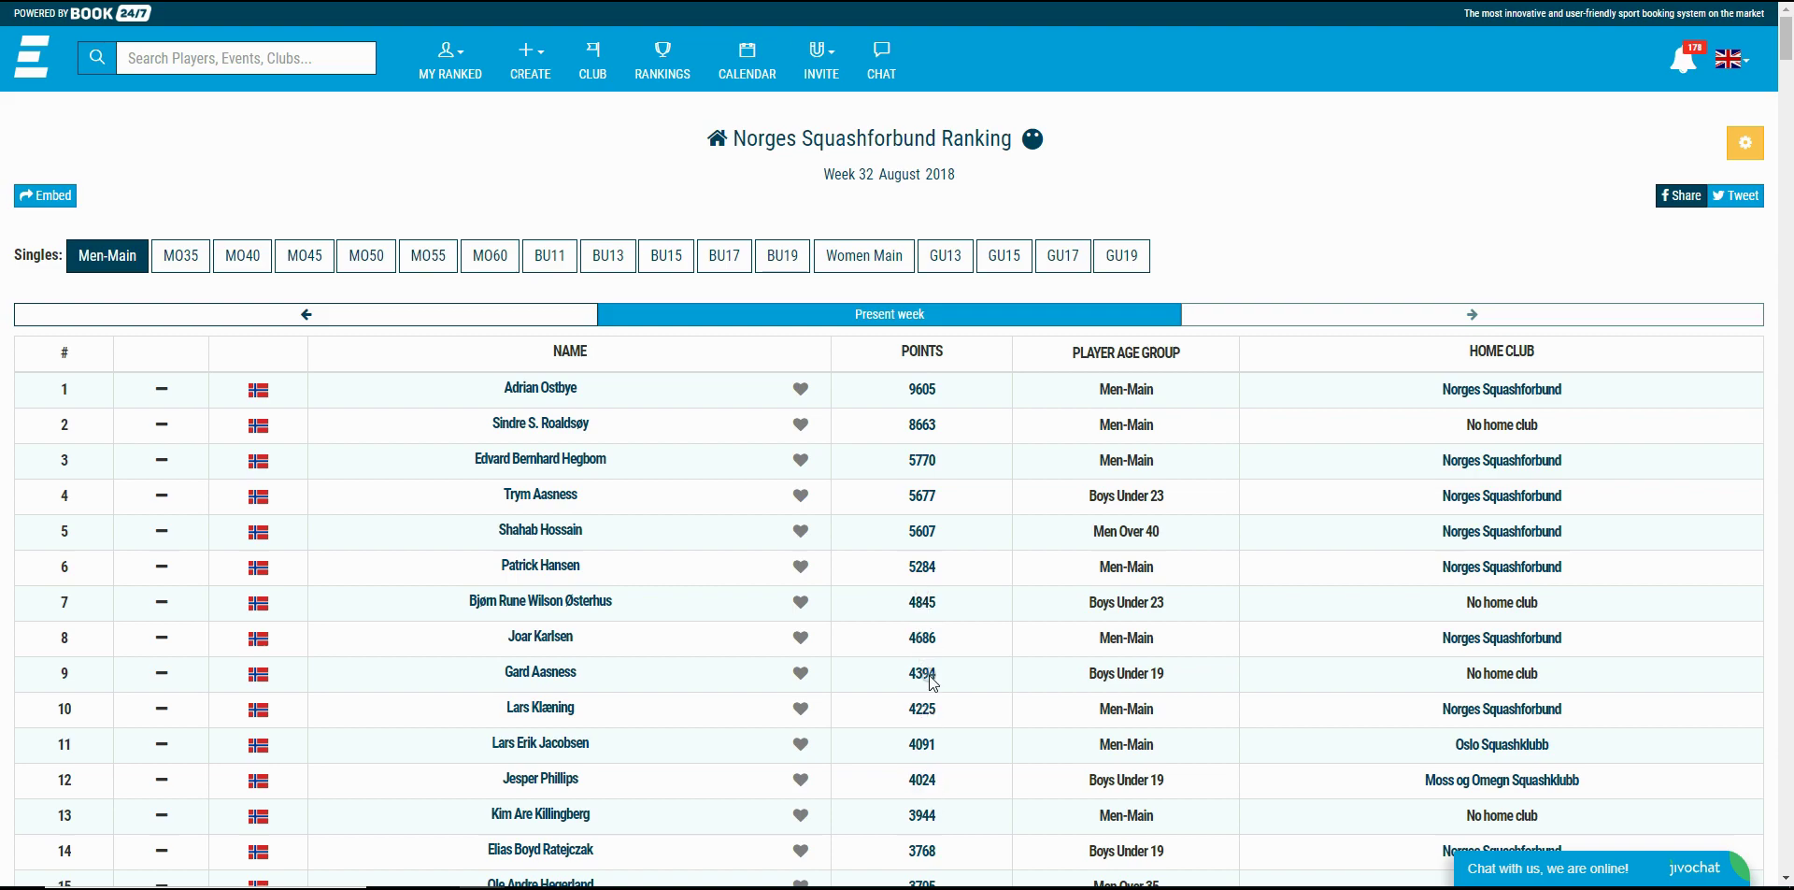
# Look through the Norges Squashforbund men's ranking and switch to the Women Main category
pyautogui.scroll(-3, 923, 584)
pyautogui.scroll(2, 923, 587)
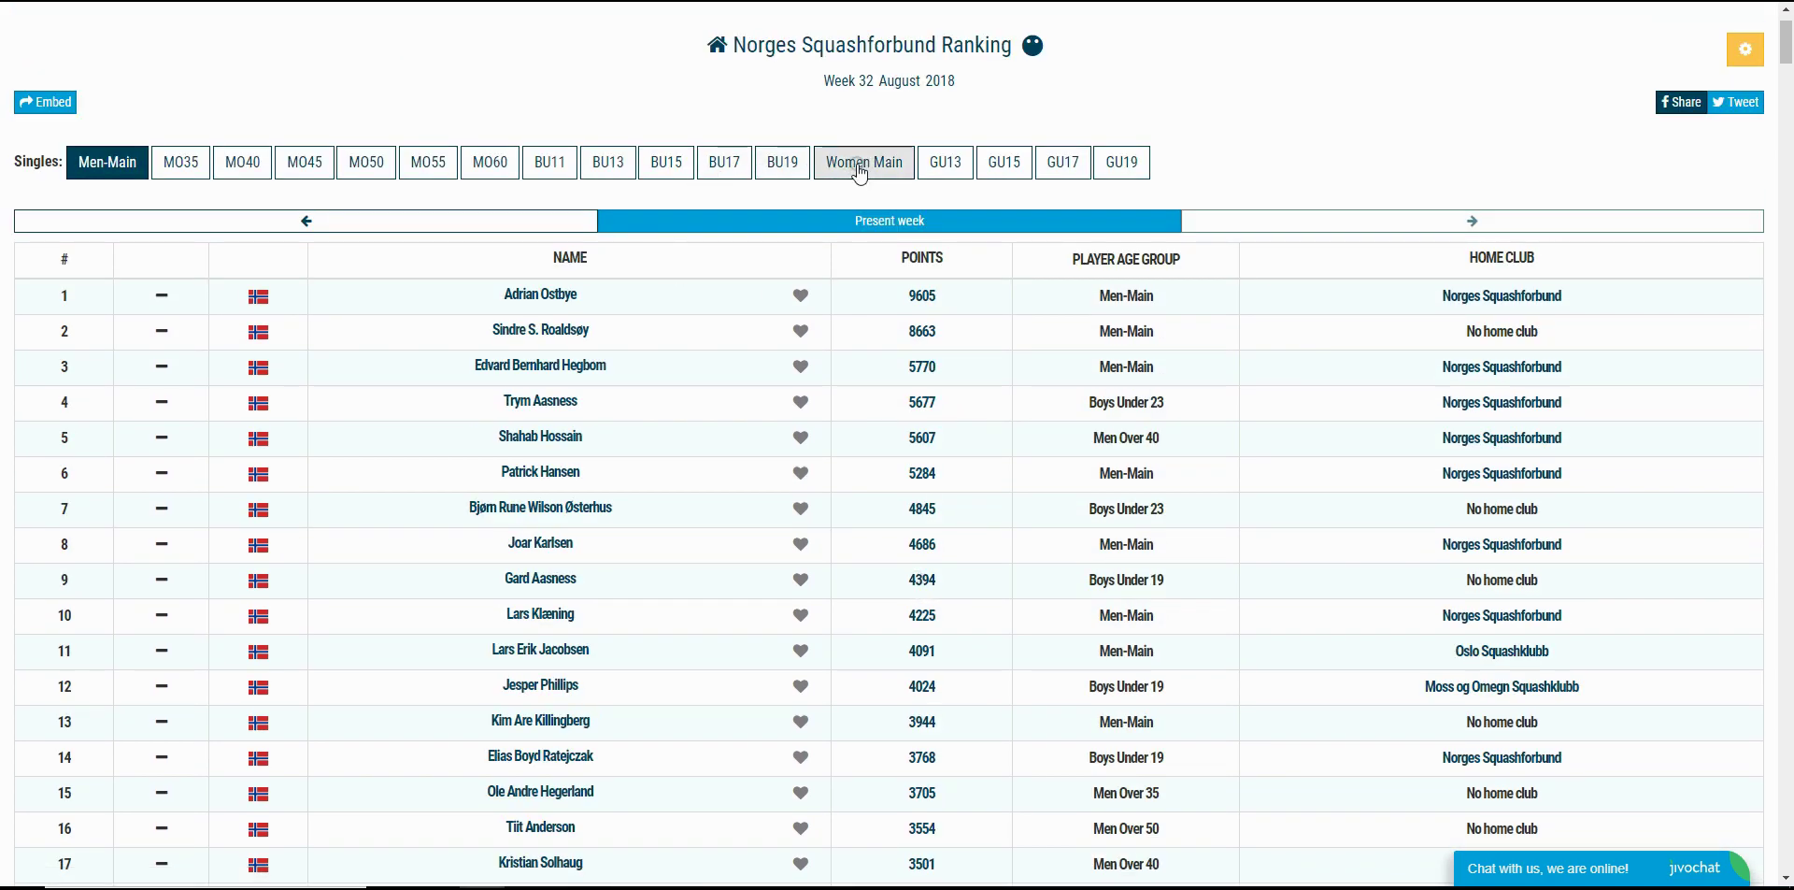
pyautogui.click(854, 166)
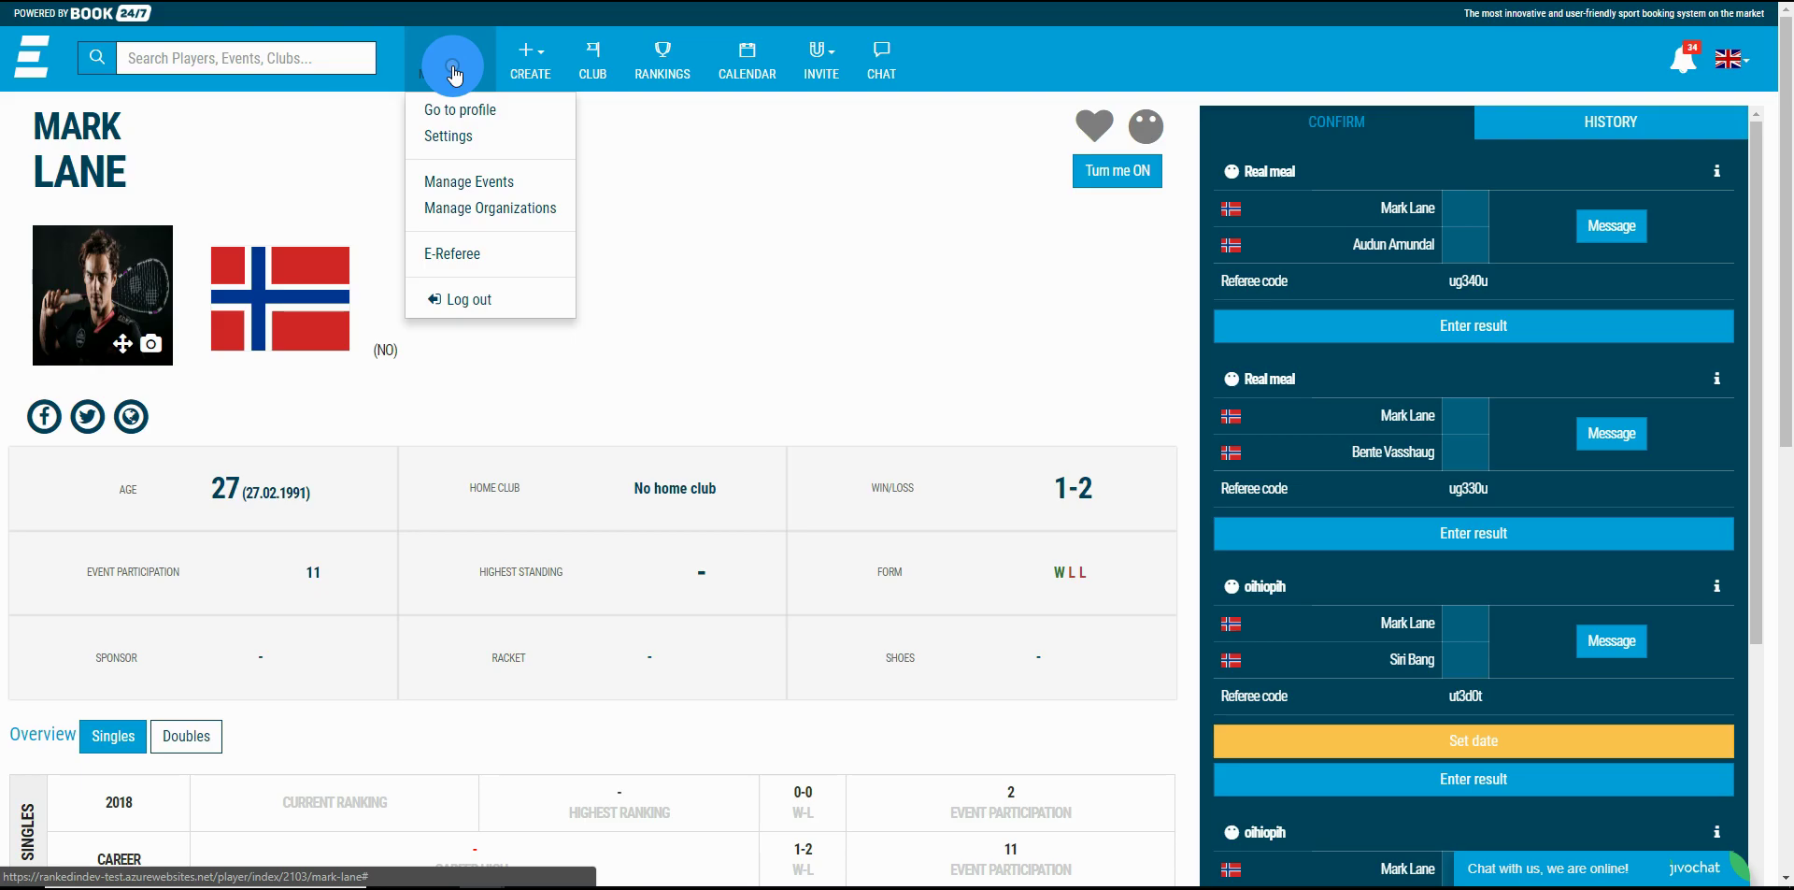
# Open the Organization Manager for Rankedin Tutorial Organization from the list of managed organizations
pyautogui.click(458, 208)
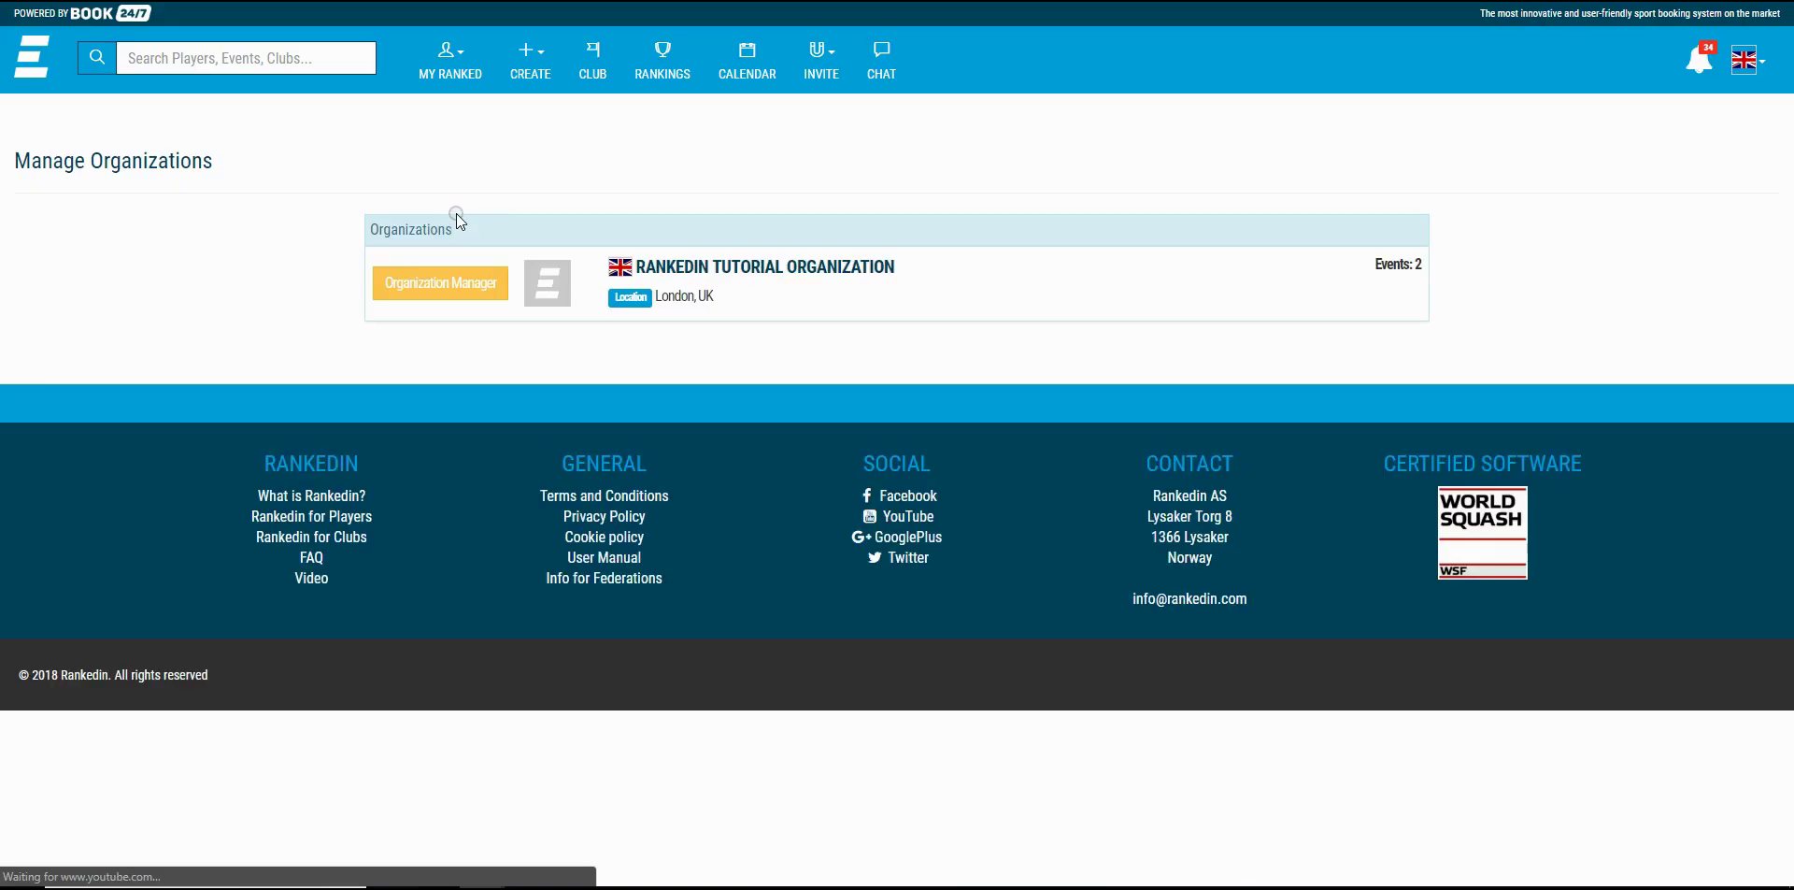
pyautogui.click(736, 268)
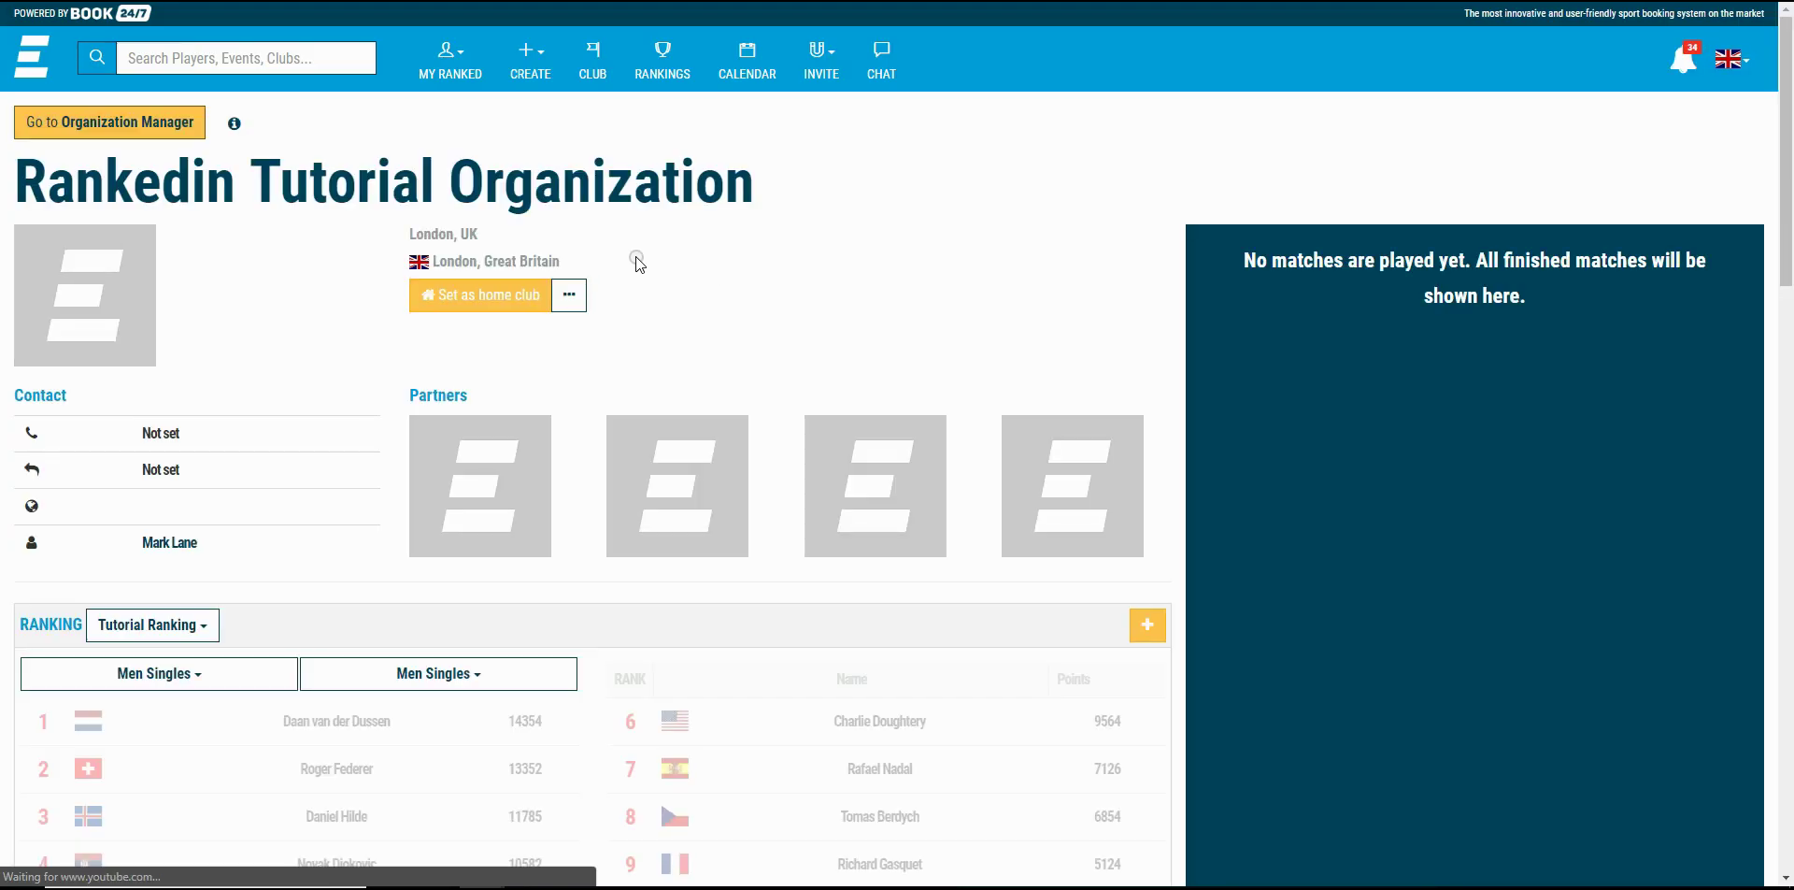
pyautogui.click(105, 133)
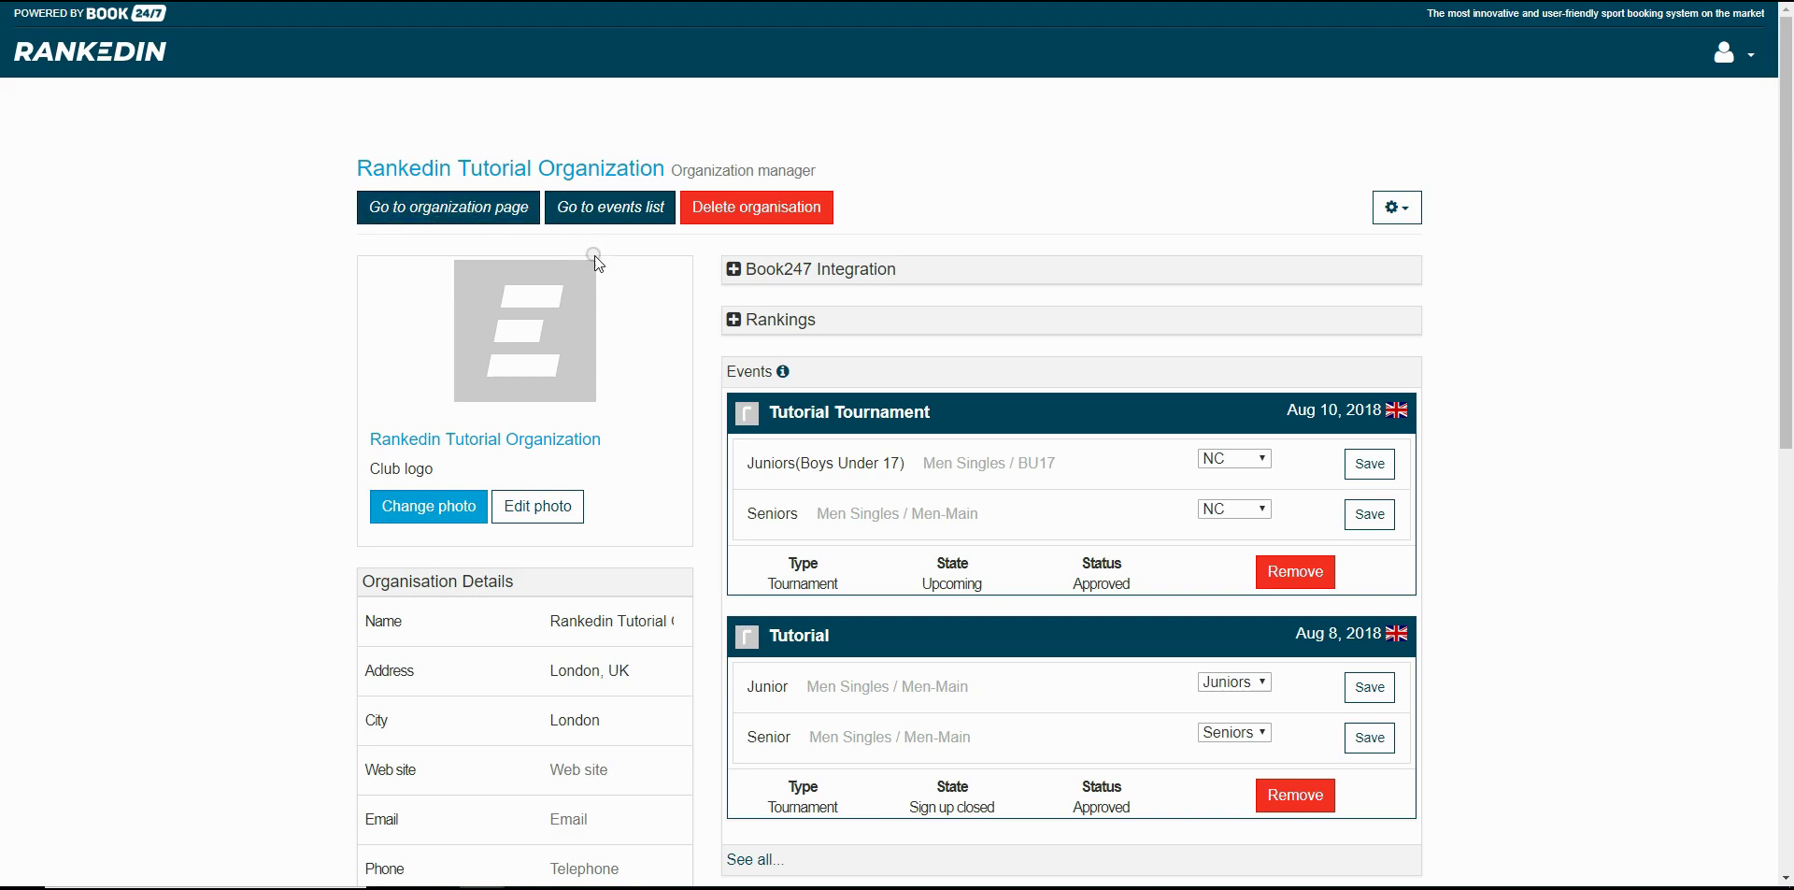
# Expand the organization's rankings, open the manager of Tutorial Ranking and go to its ranking page
pyautogui.click(737, 321)
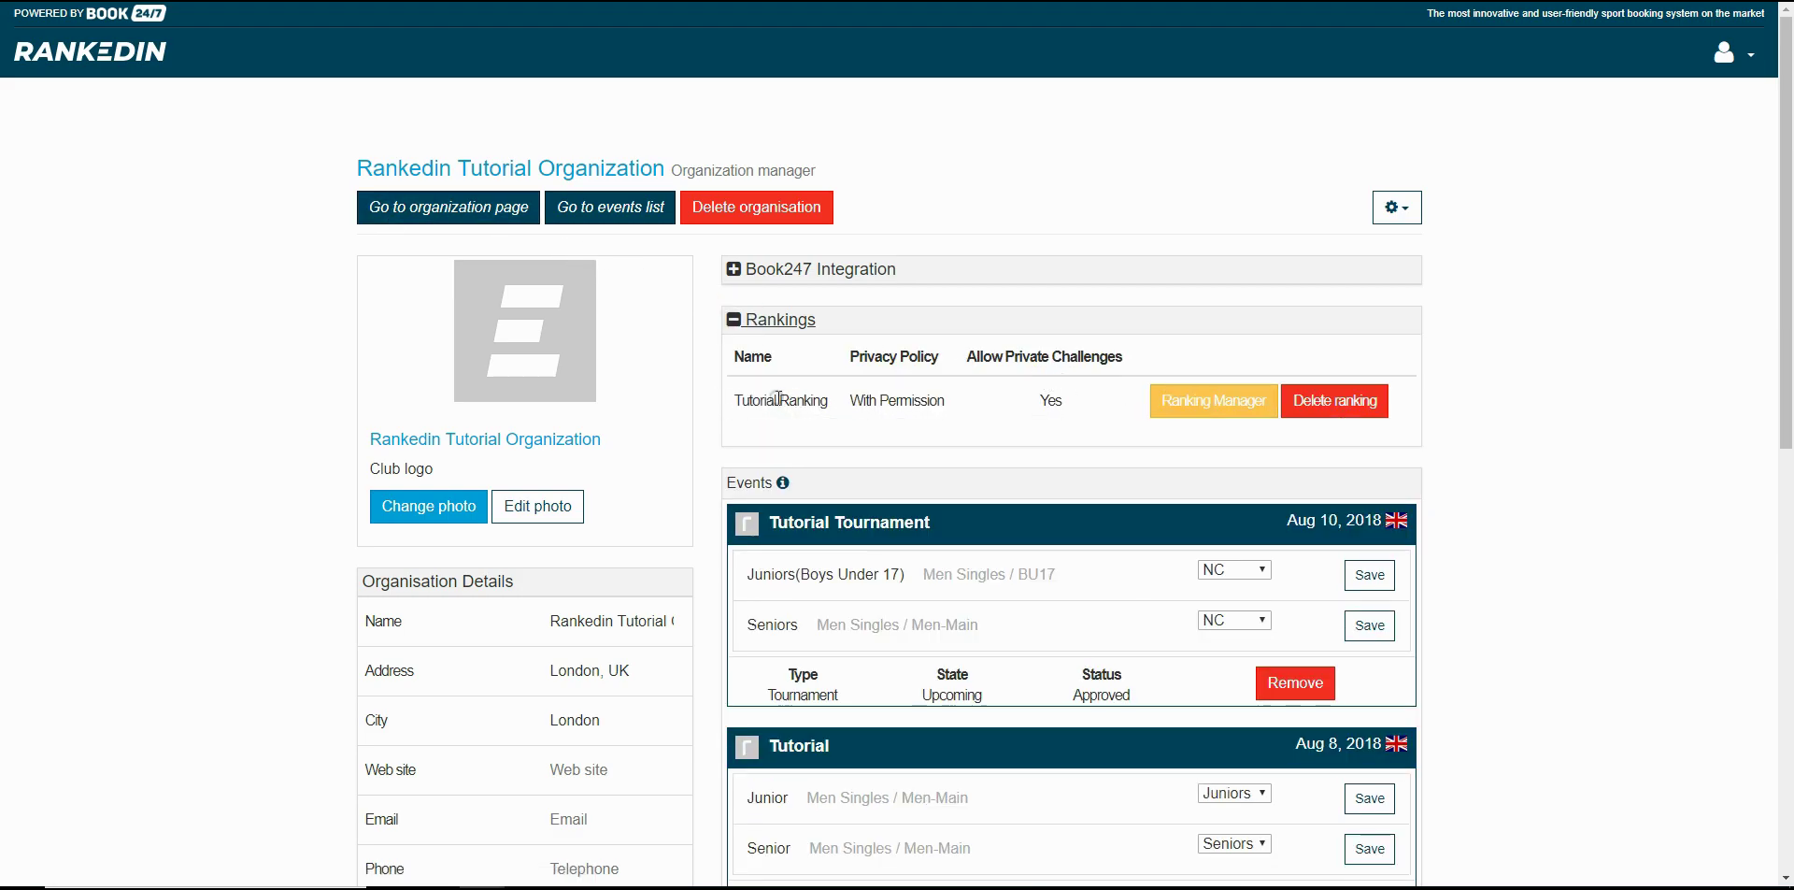
pyautogui.click(1212, 404)
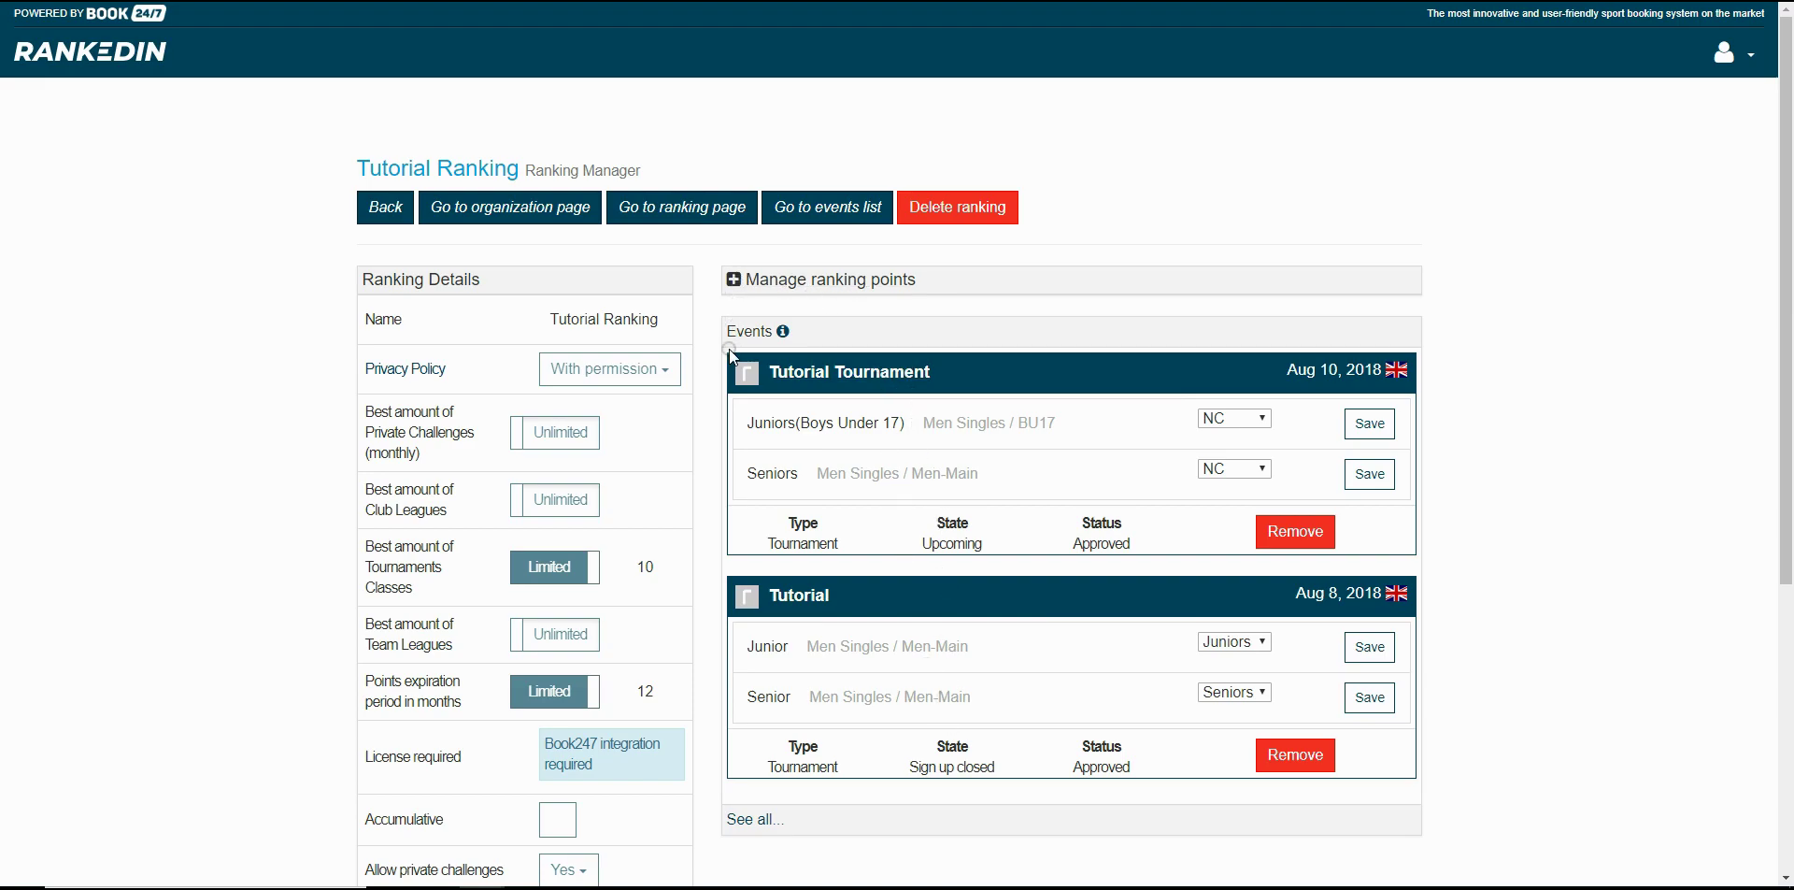
pyautogui.click(674, 213)
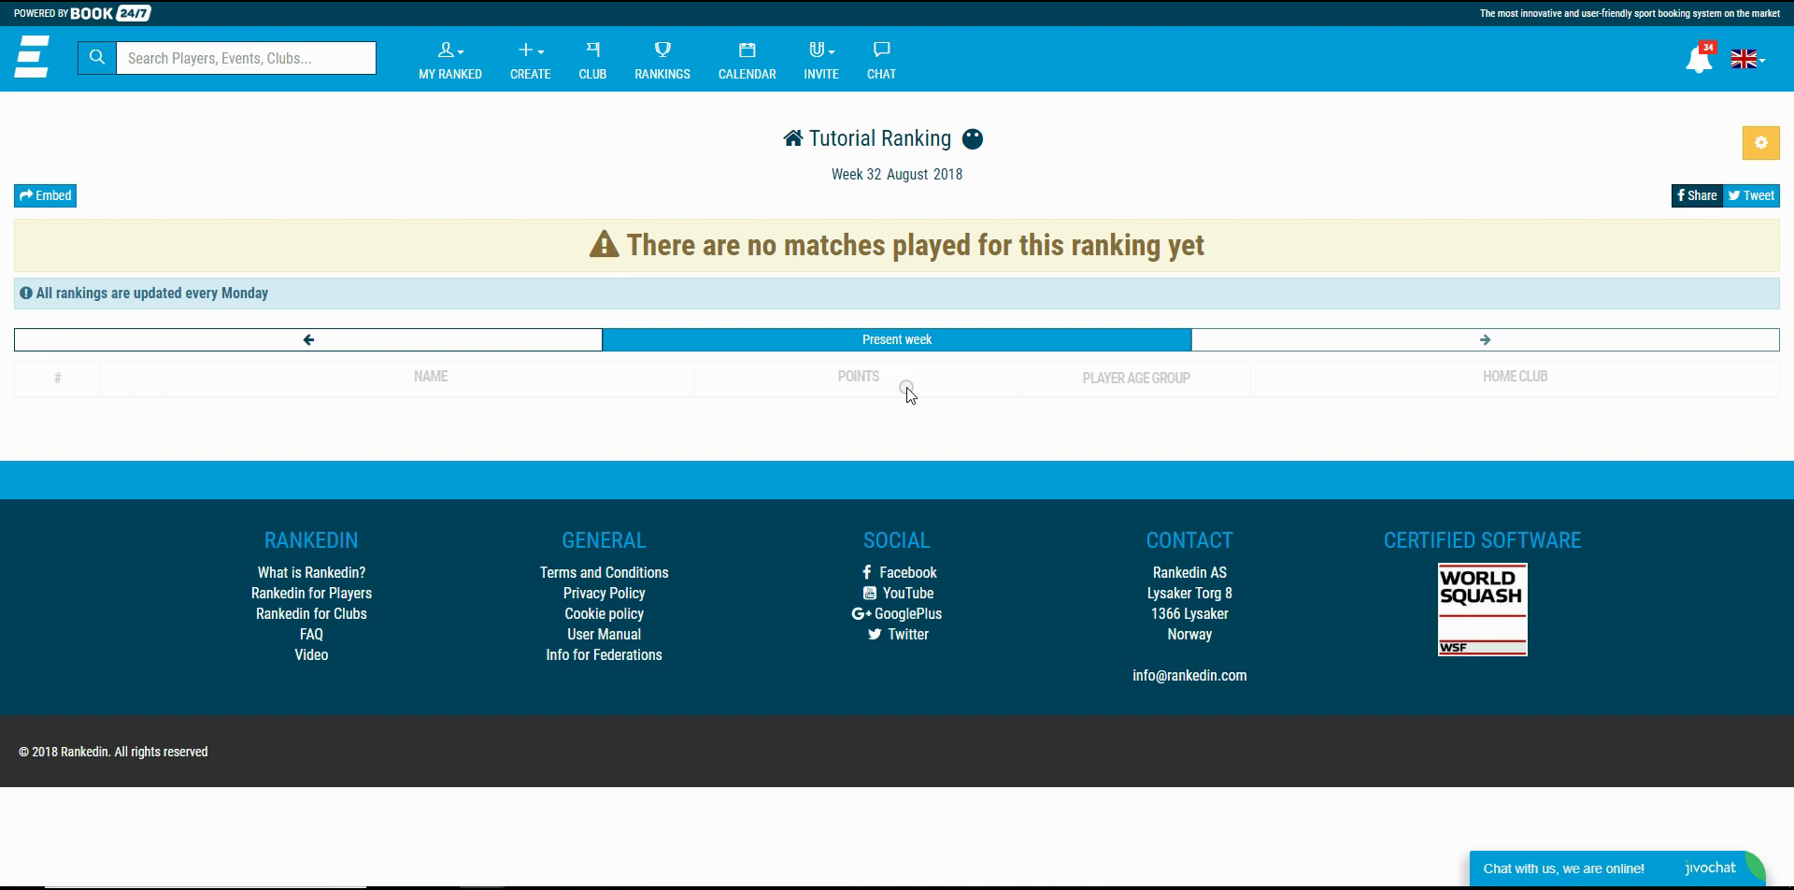
# Start creating a new squash ranking and choose Rankedin Tutorial Organization as its organisation
pyautogui.click(529, 66)
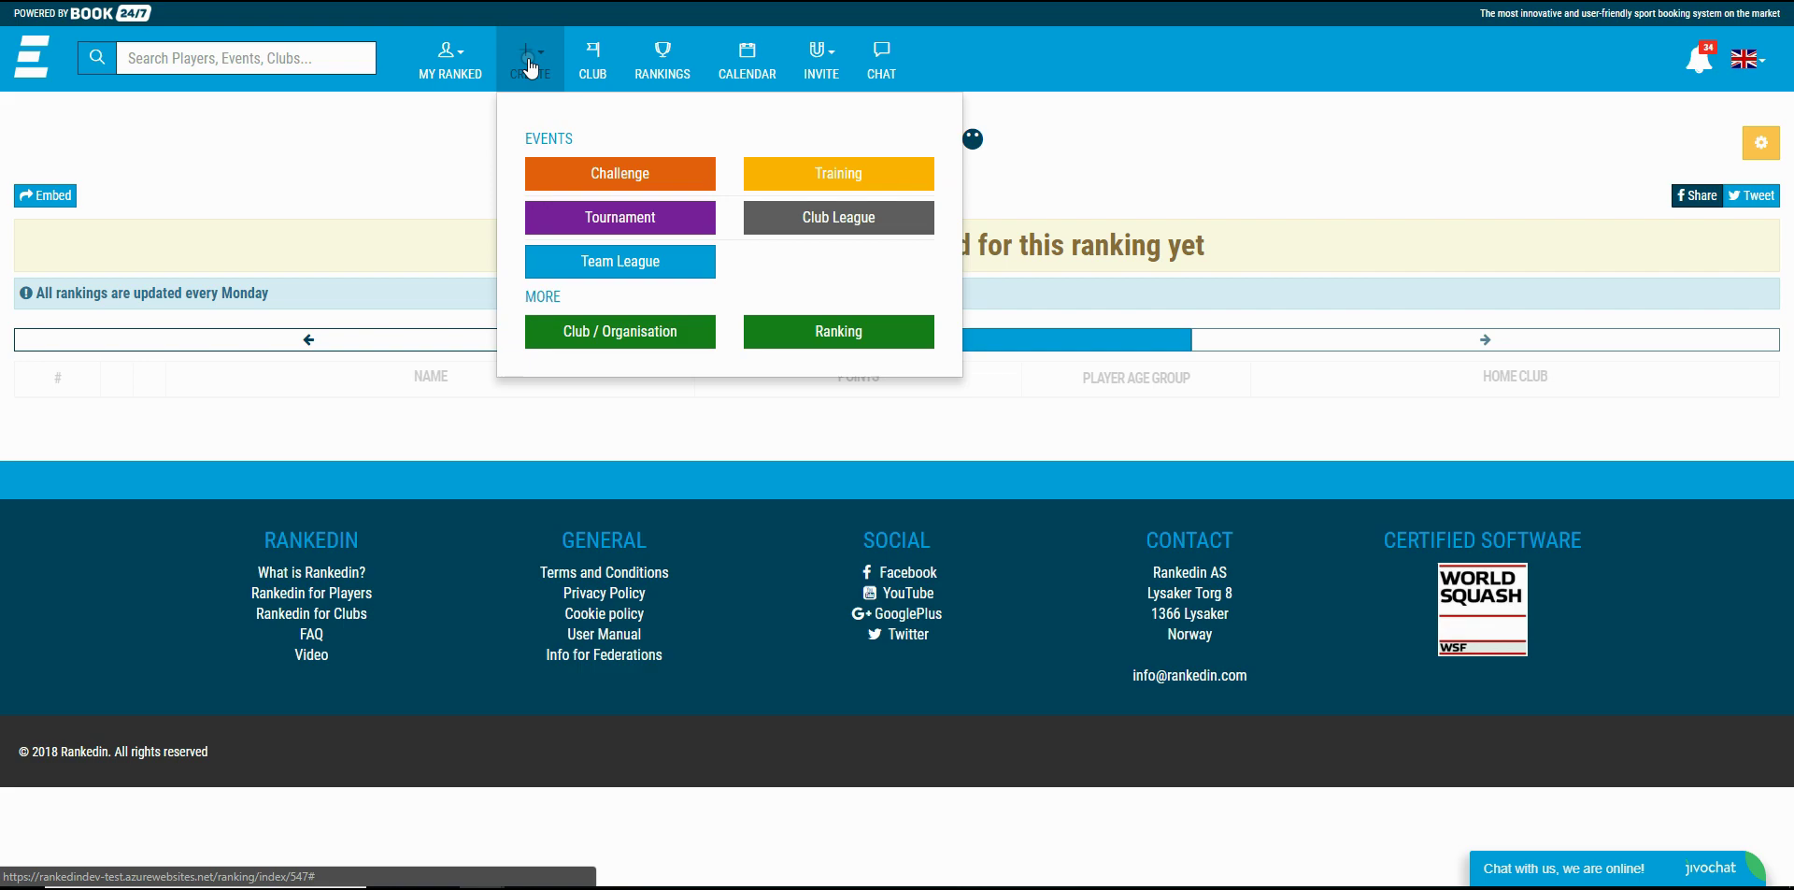
pyautogui.click(841, 333)
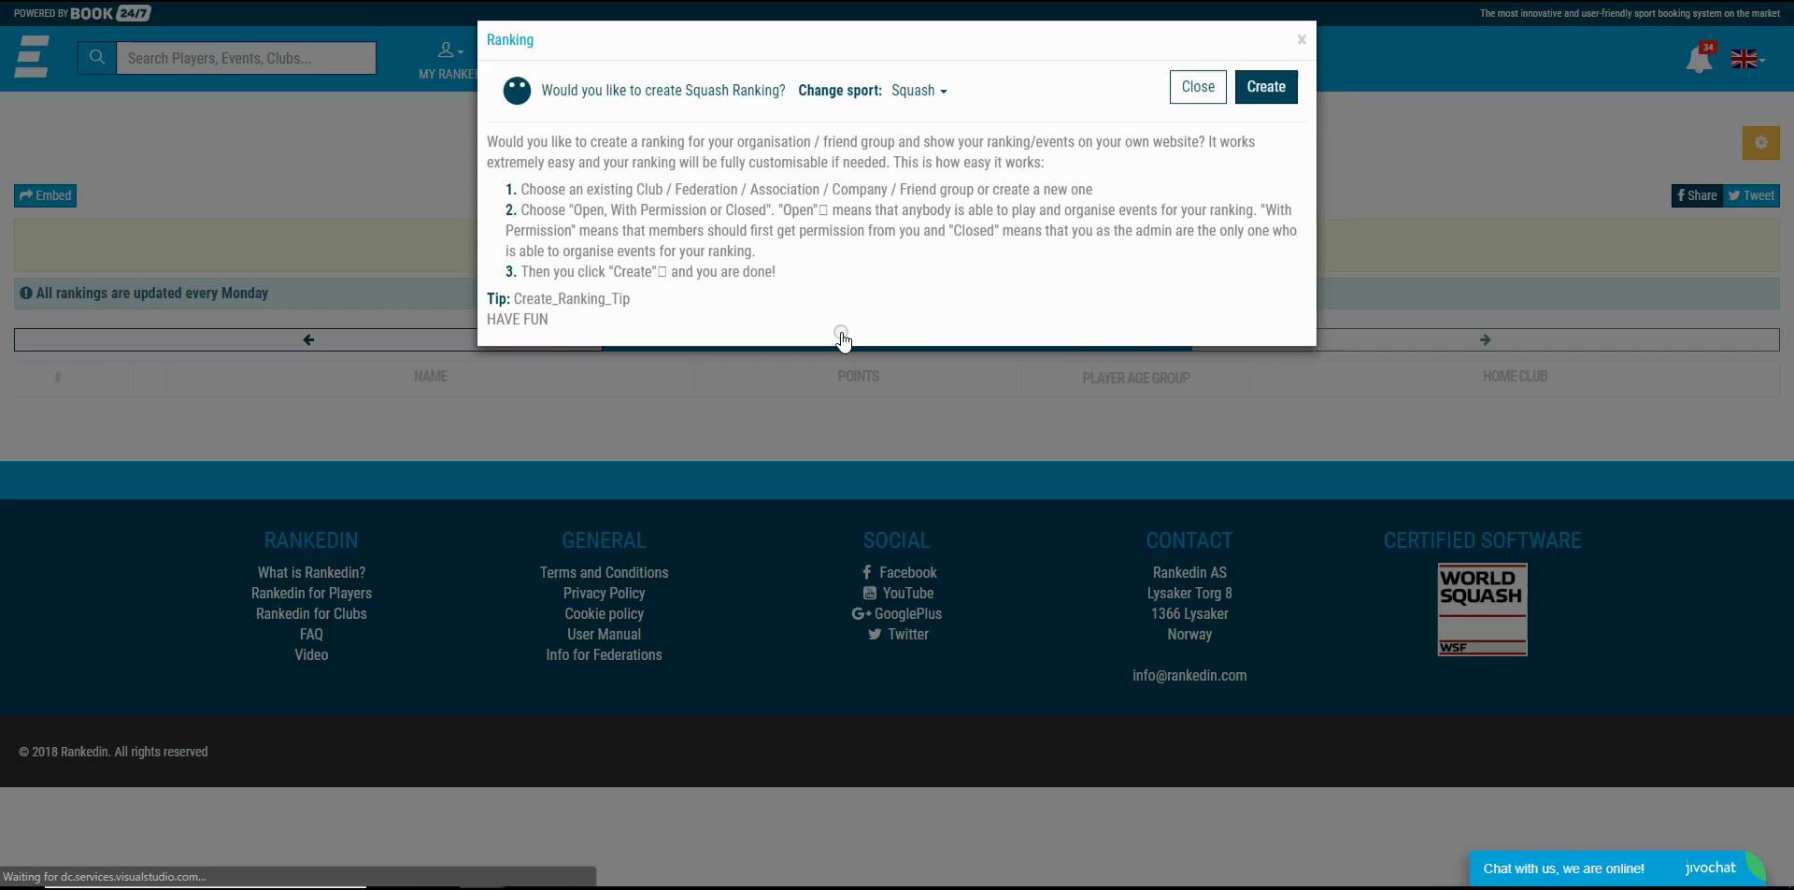
pyautogui.click(1269, 88)
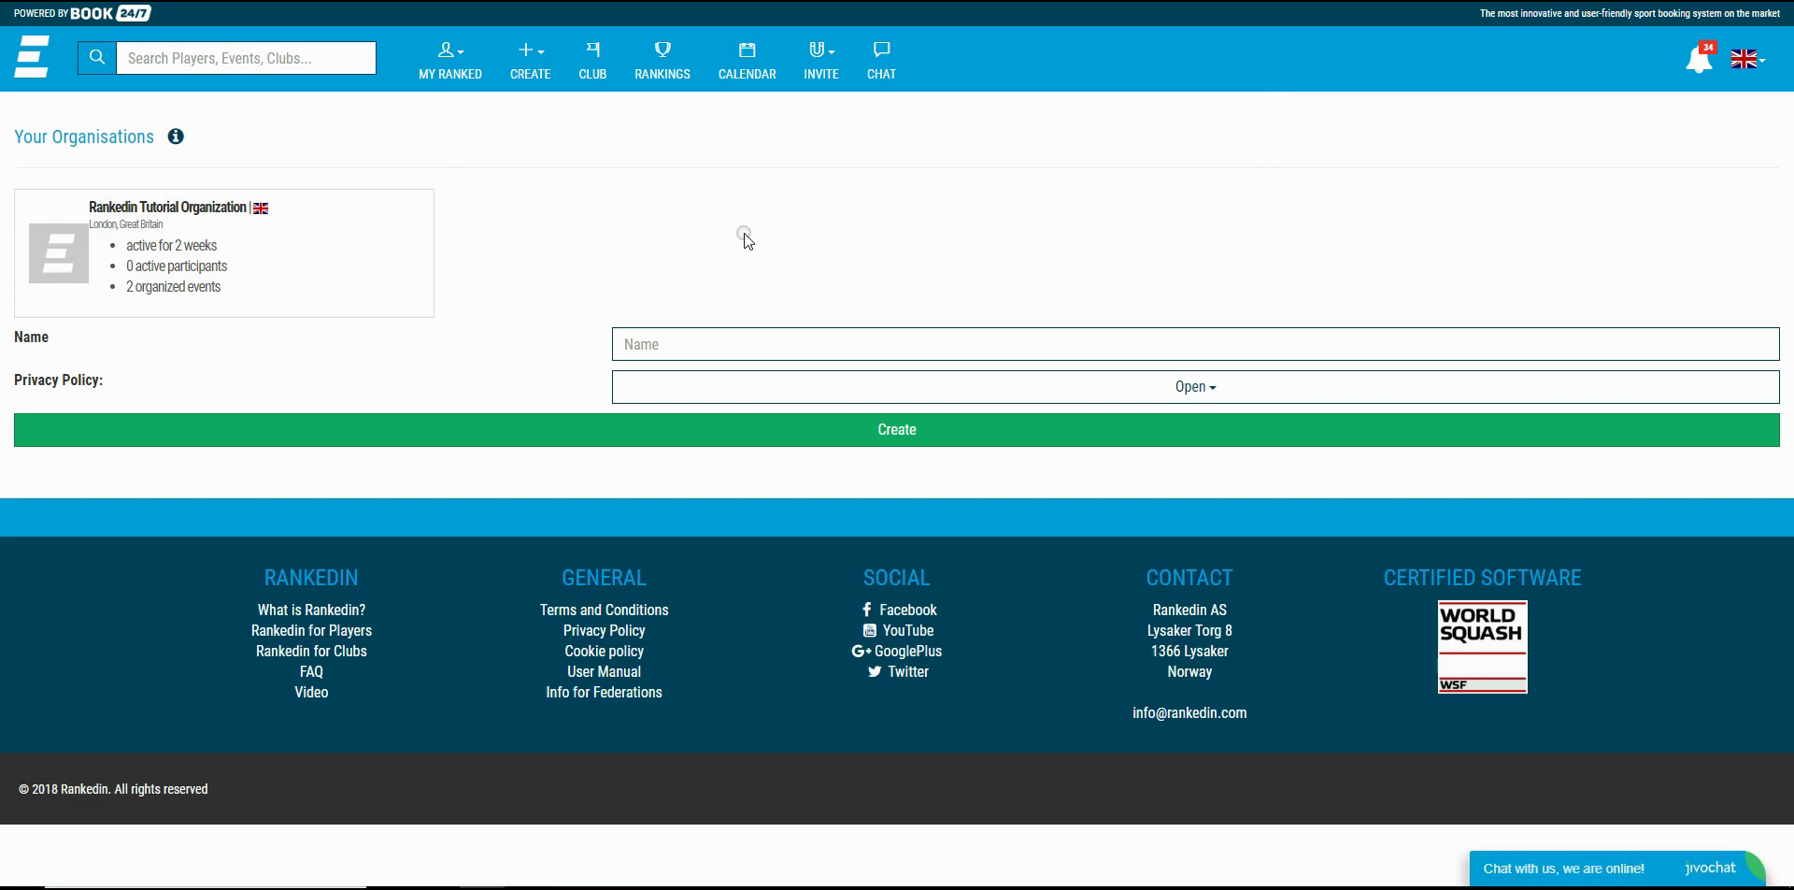
pyautogui.click(215, 242)
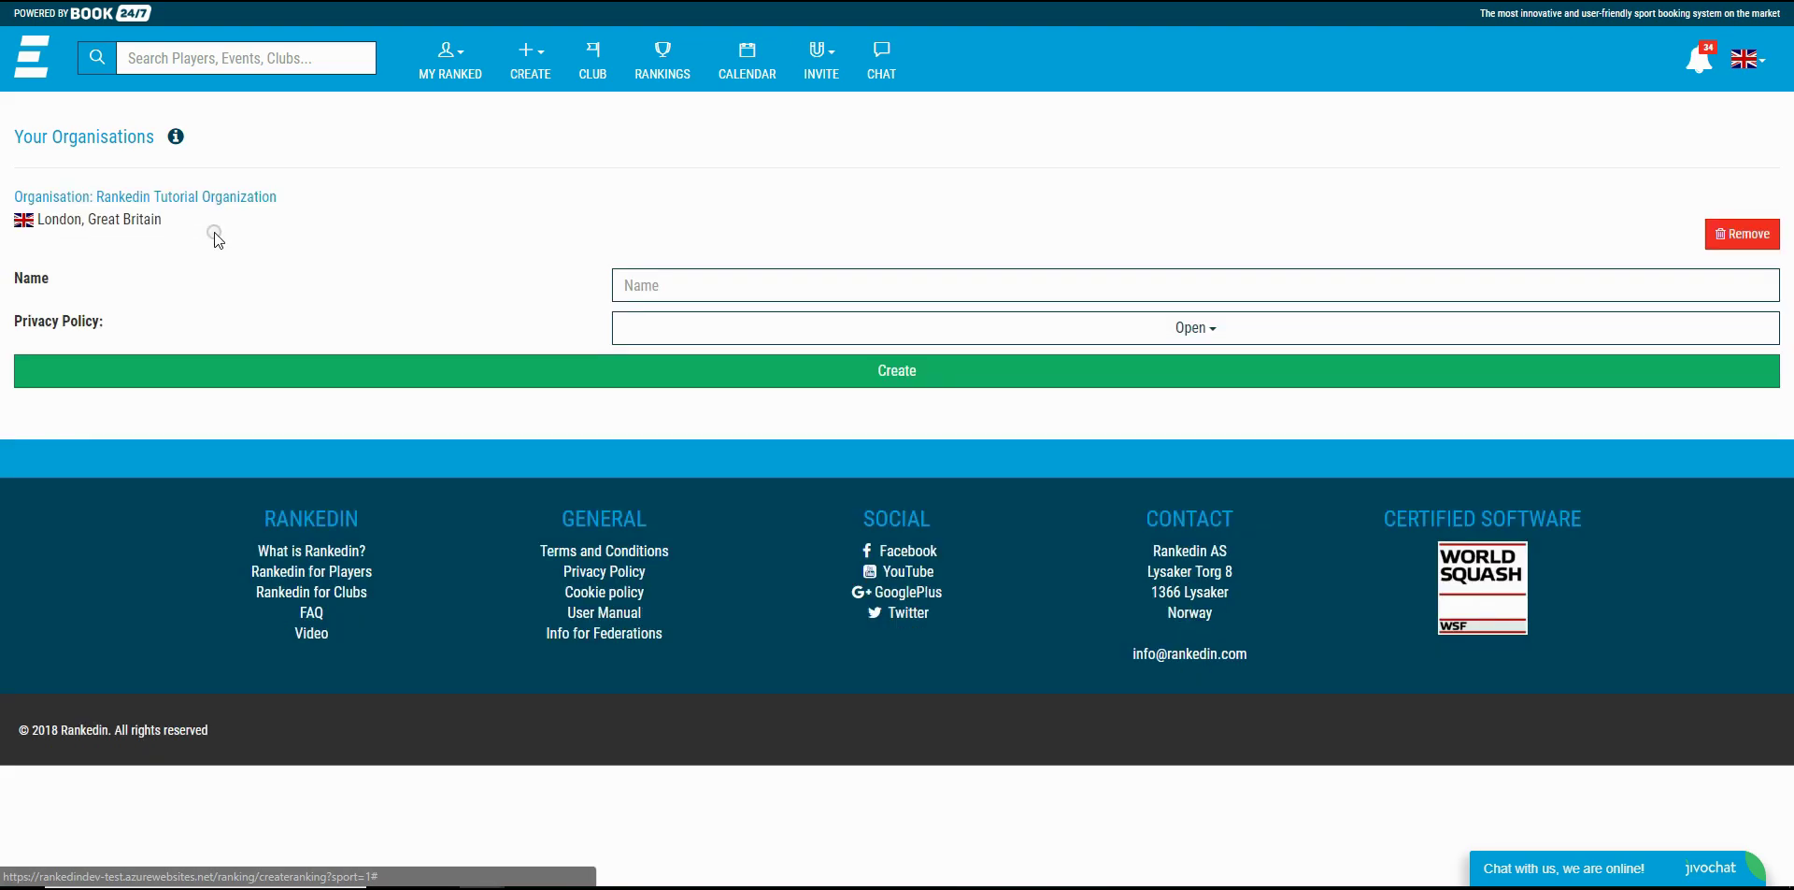
# Name the ranking "Tutorial Ranking 2", set its privacy policy to WithPermission and create it
pyautogui.click(644, 285)
pyautogui.write('T')
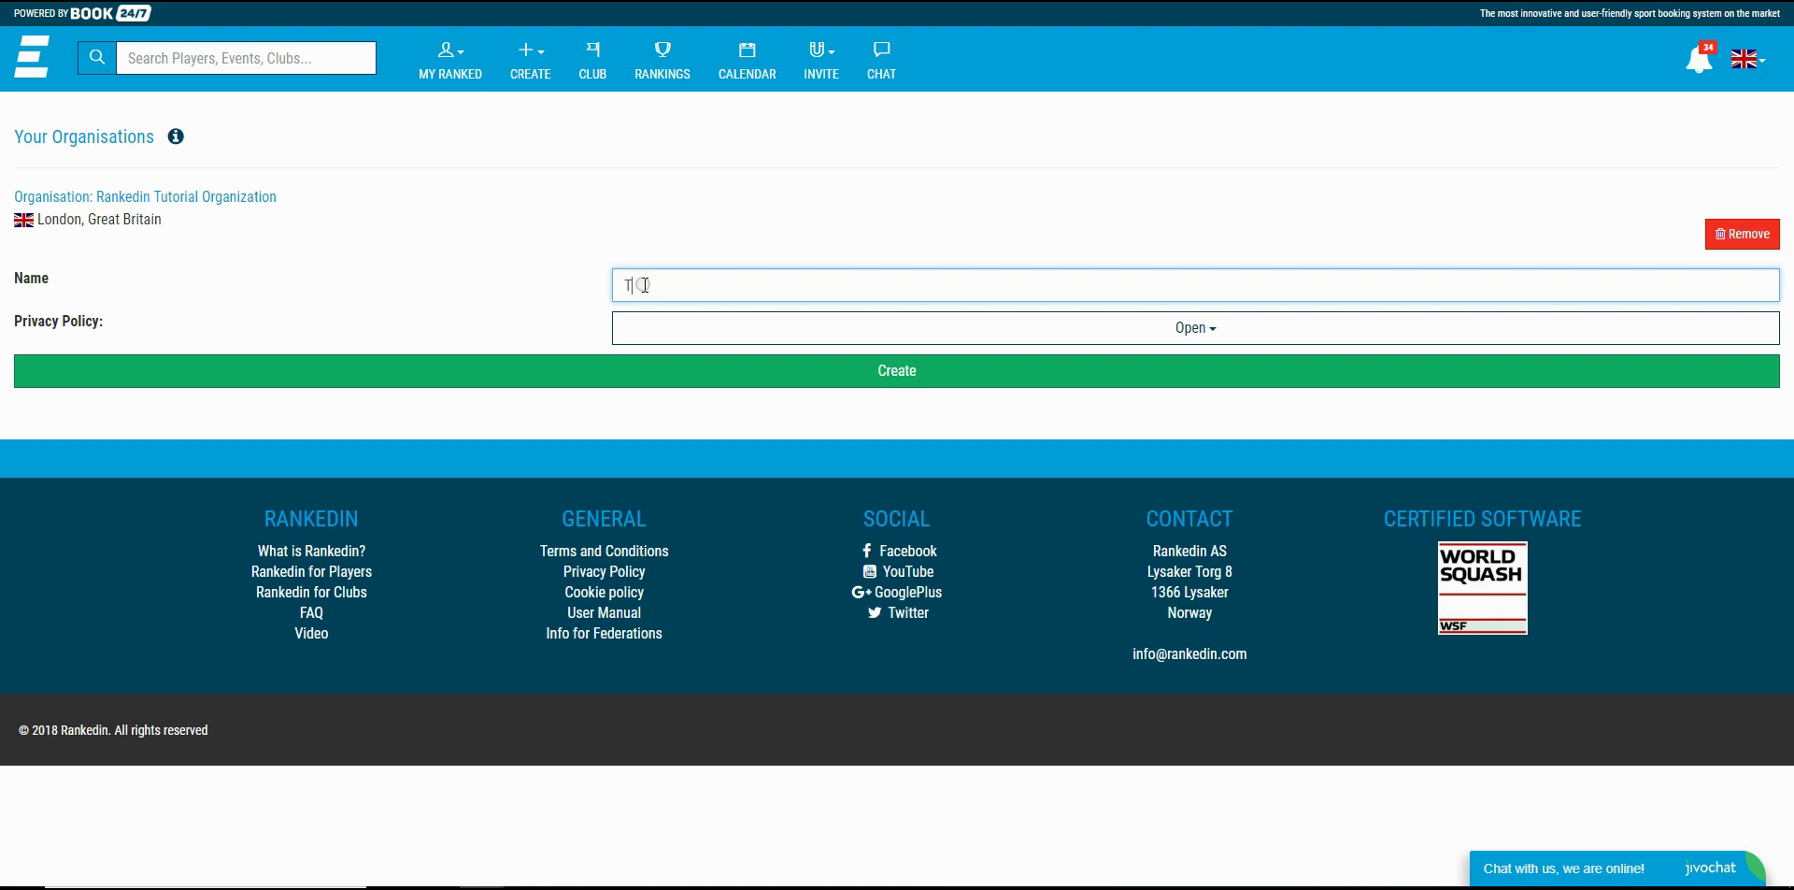
pyautogui.write('utorial Ranking')
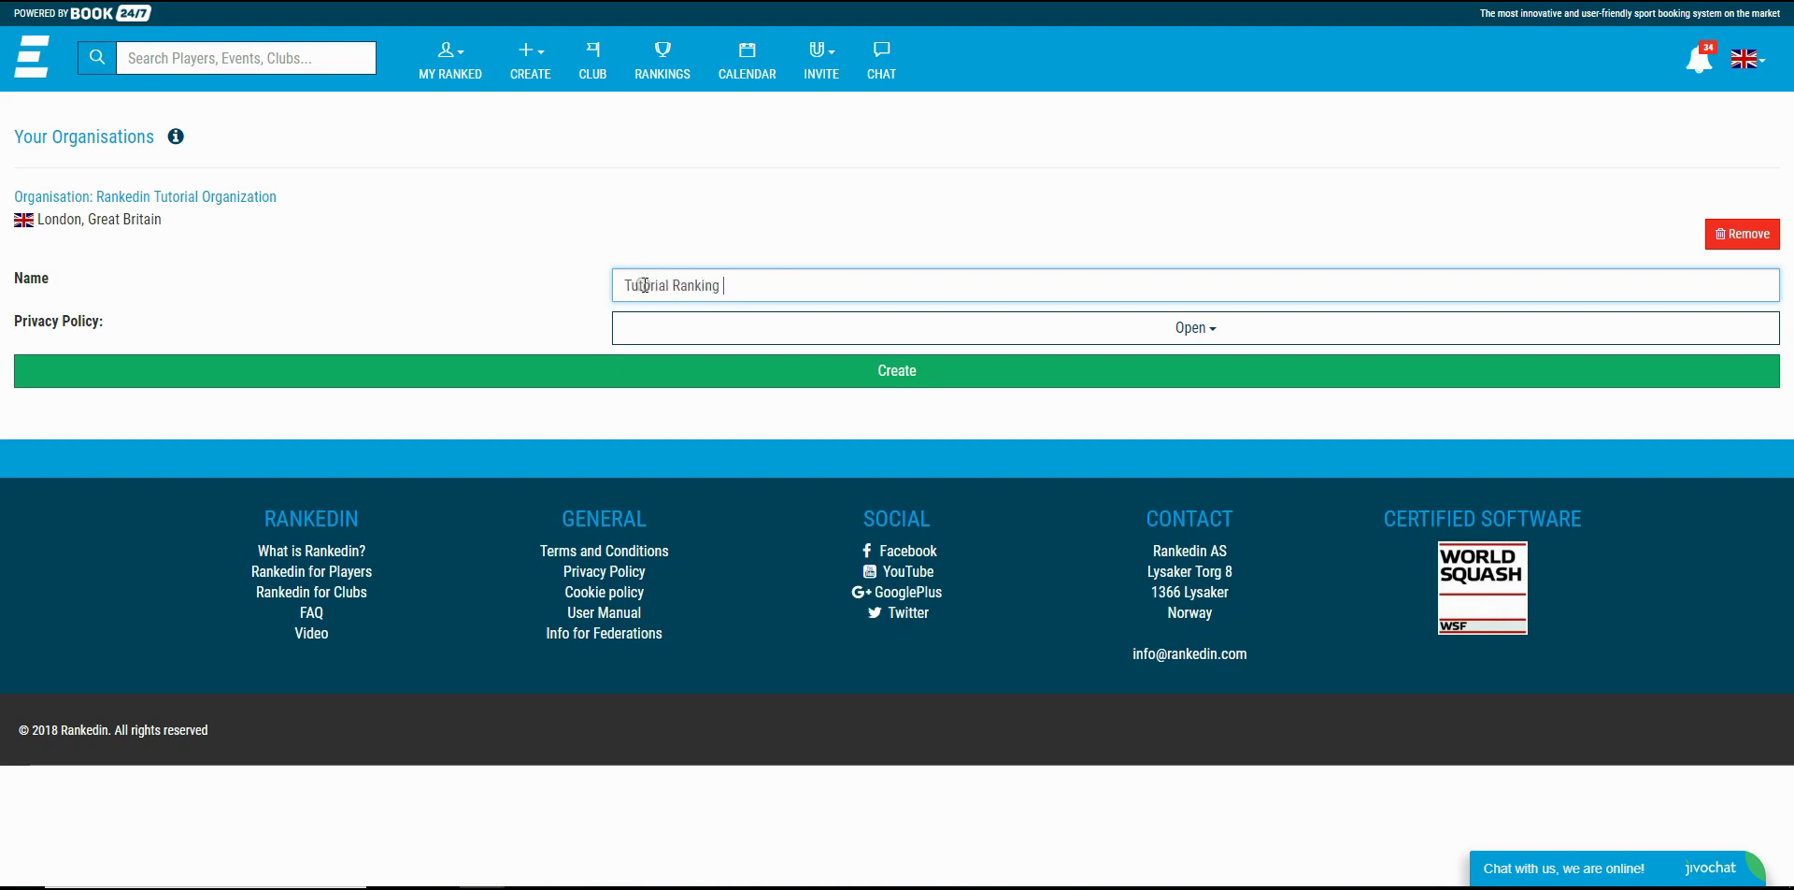
pyautogui.write(' 2')
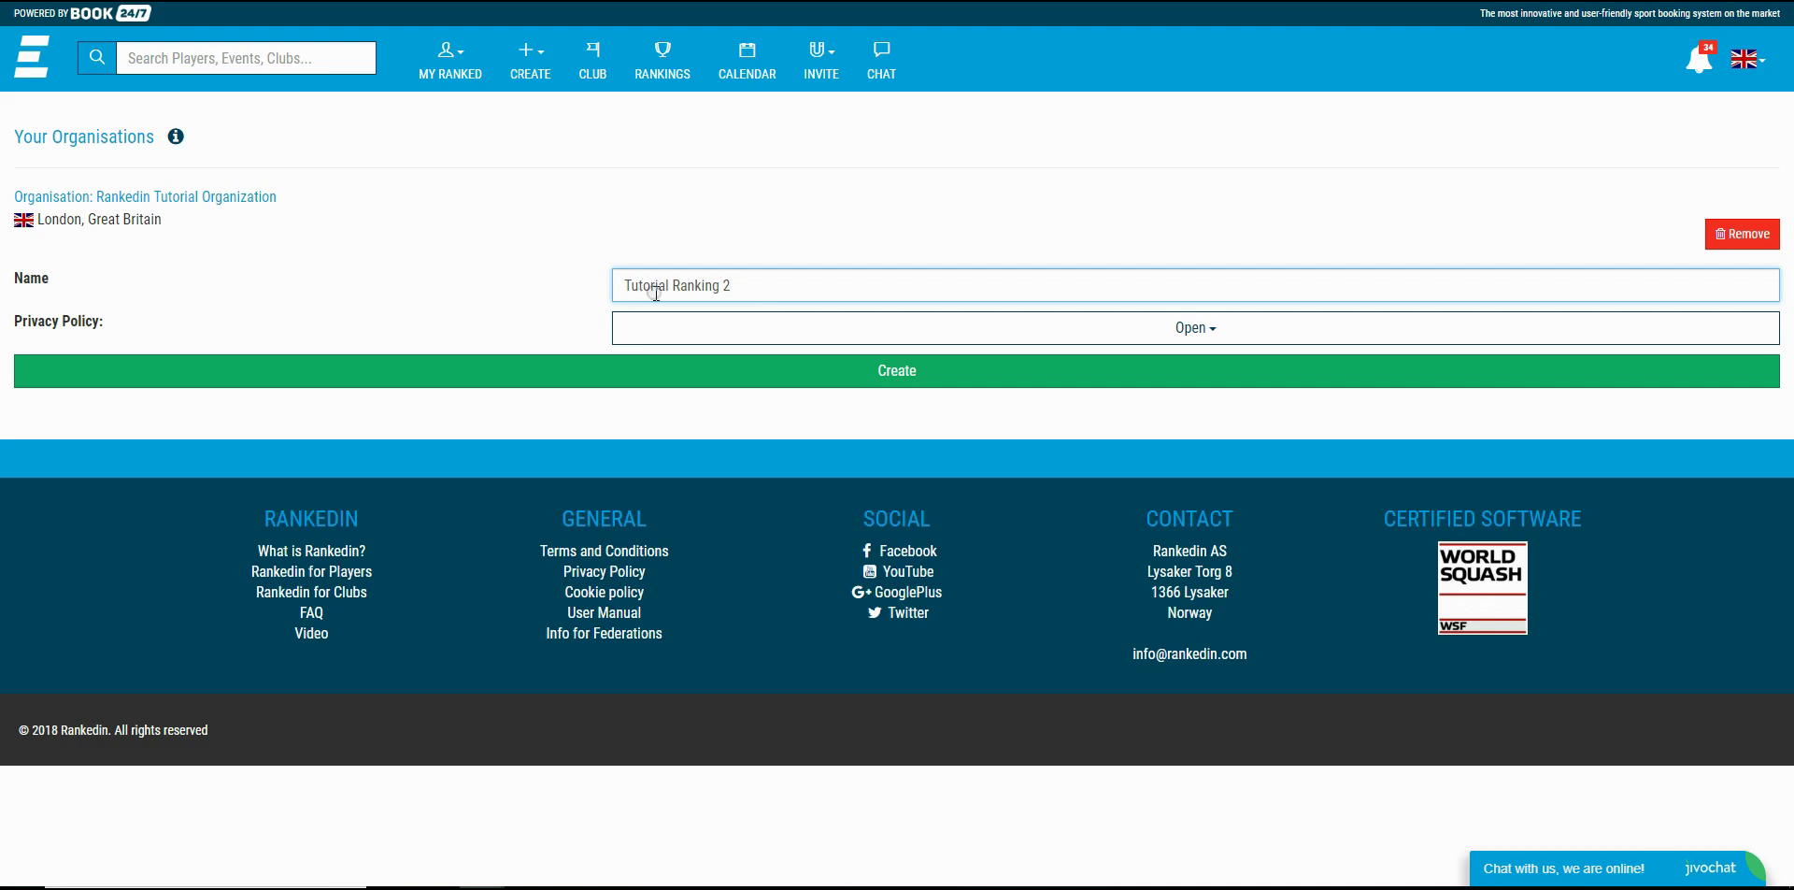
pyautogui.click(630, 331)
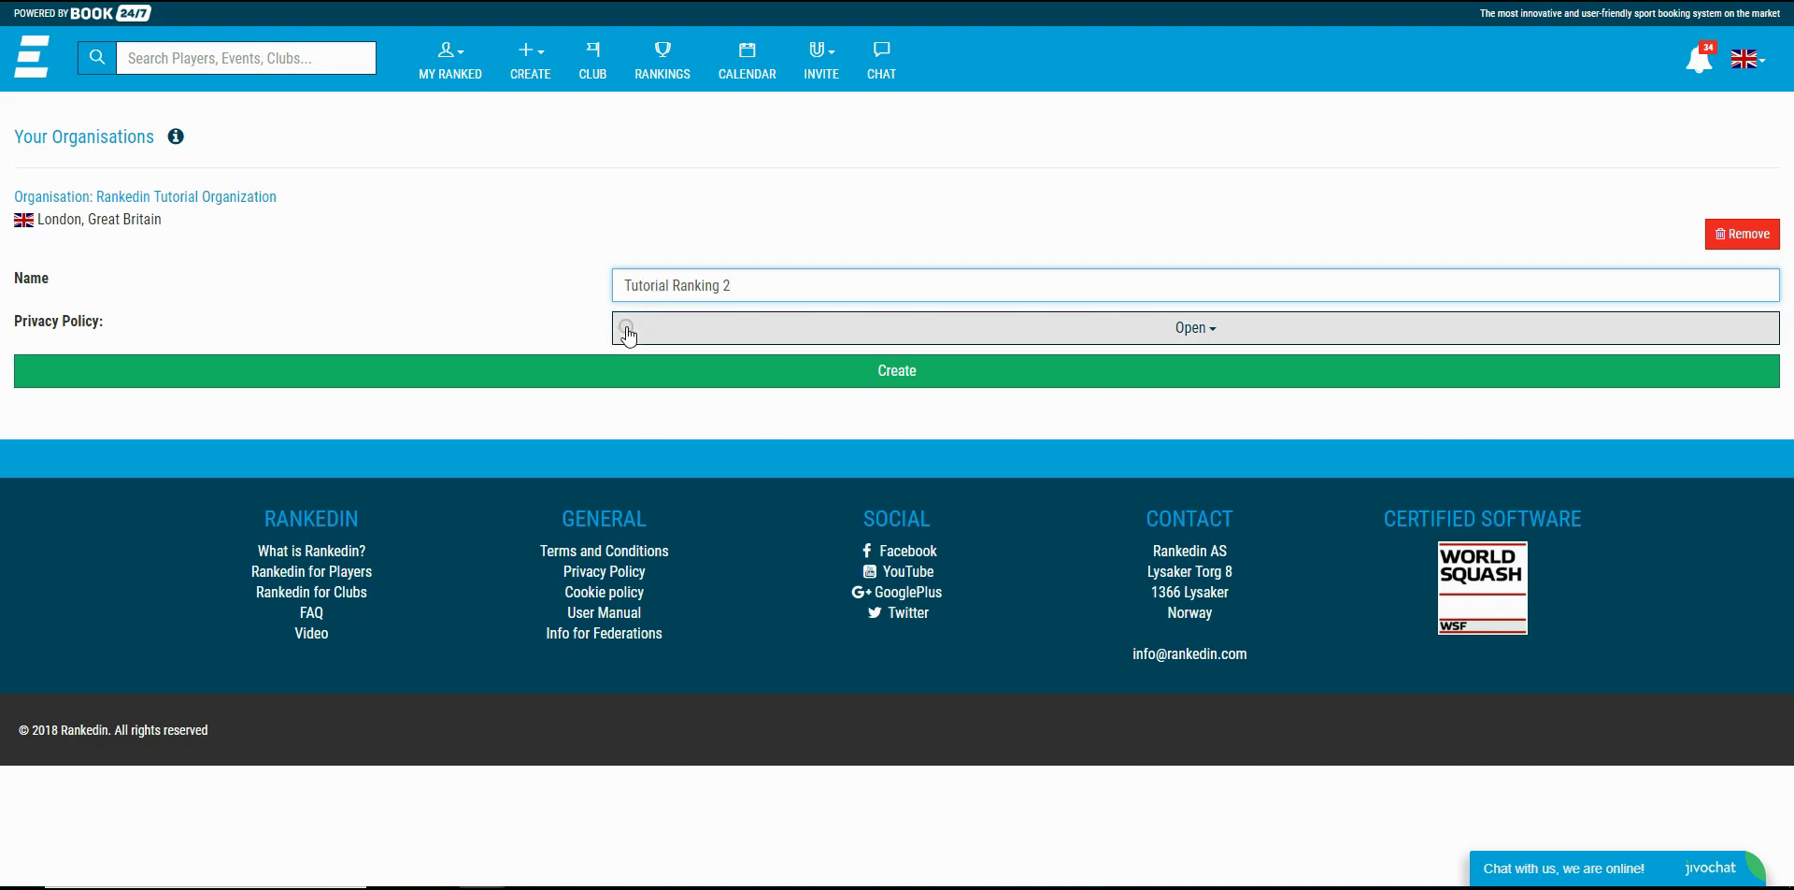
pyautogui.click(628, 334)
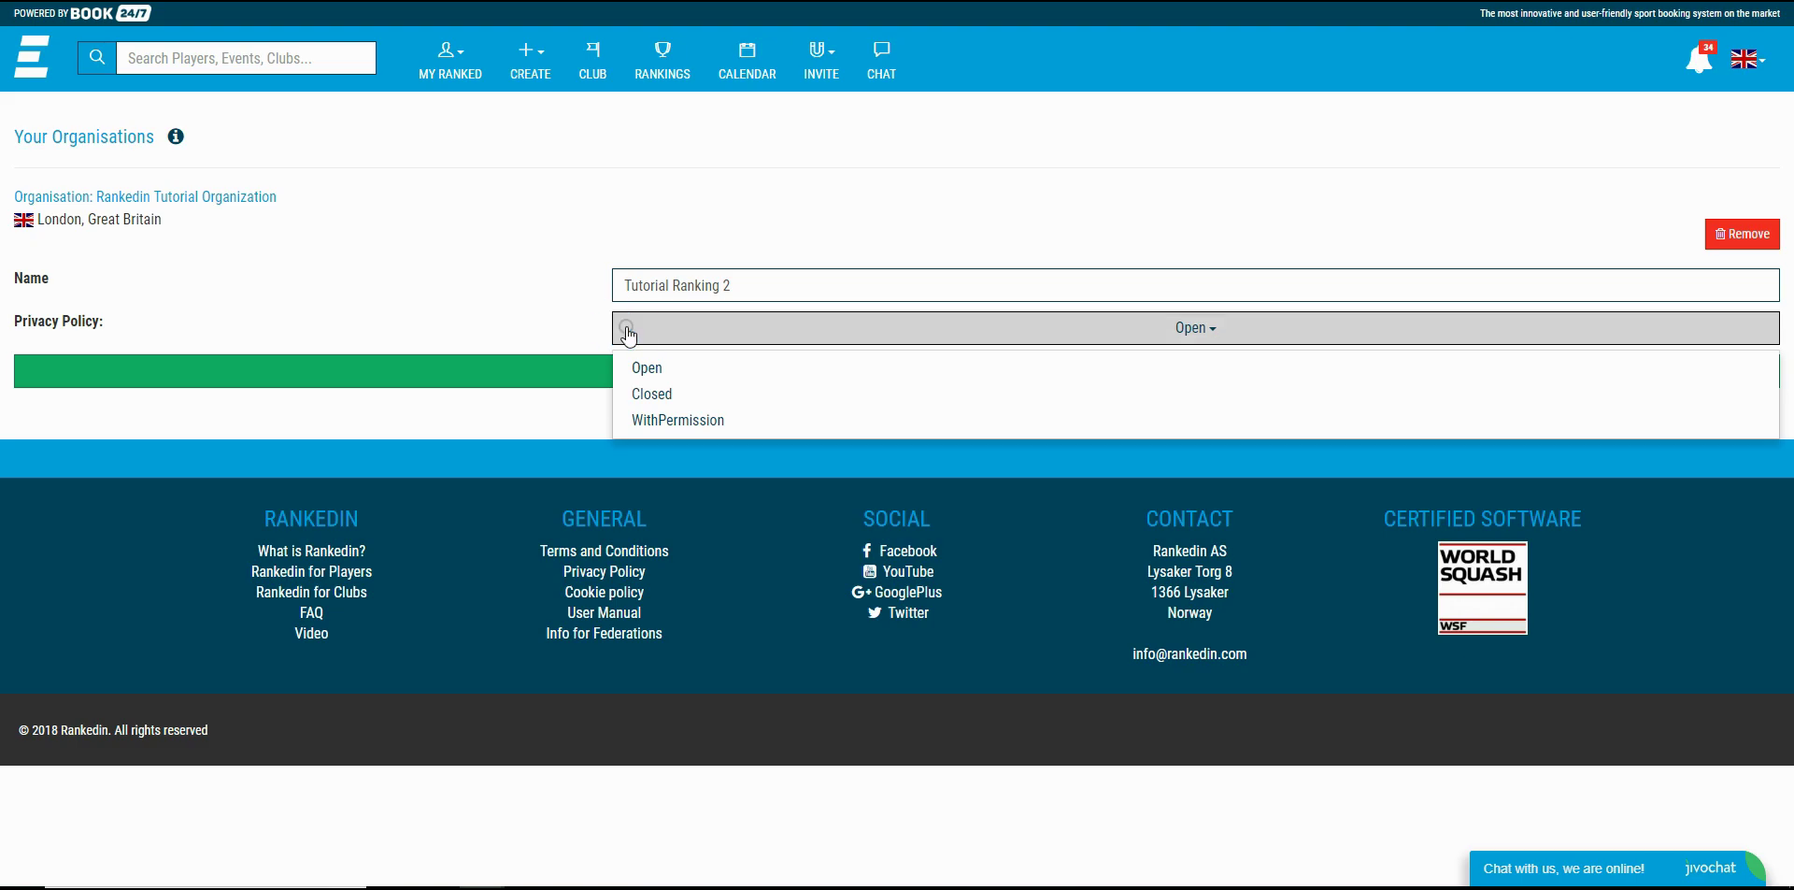
pyautogui.click(625, 420)
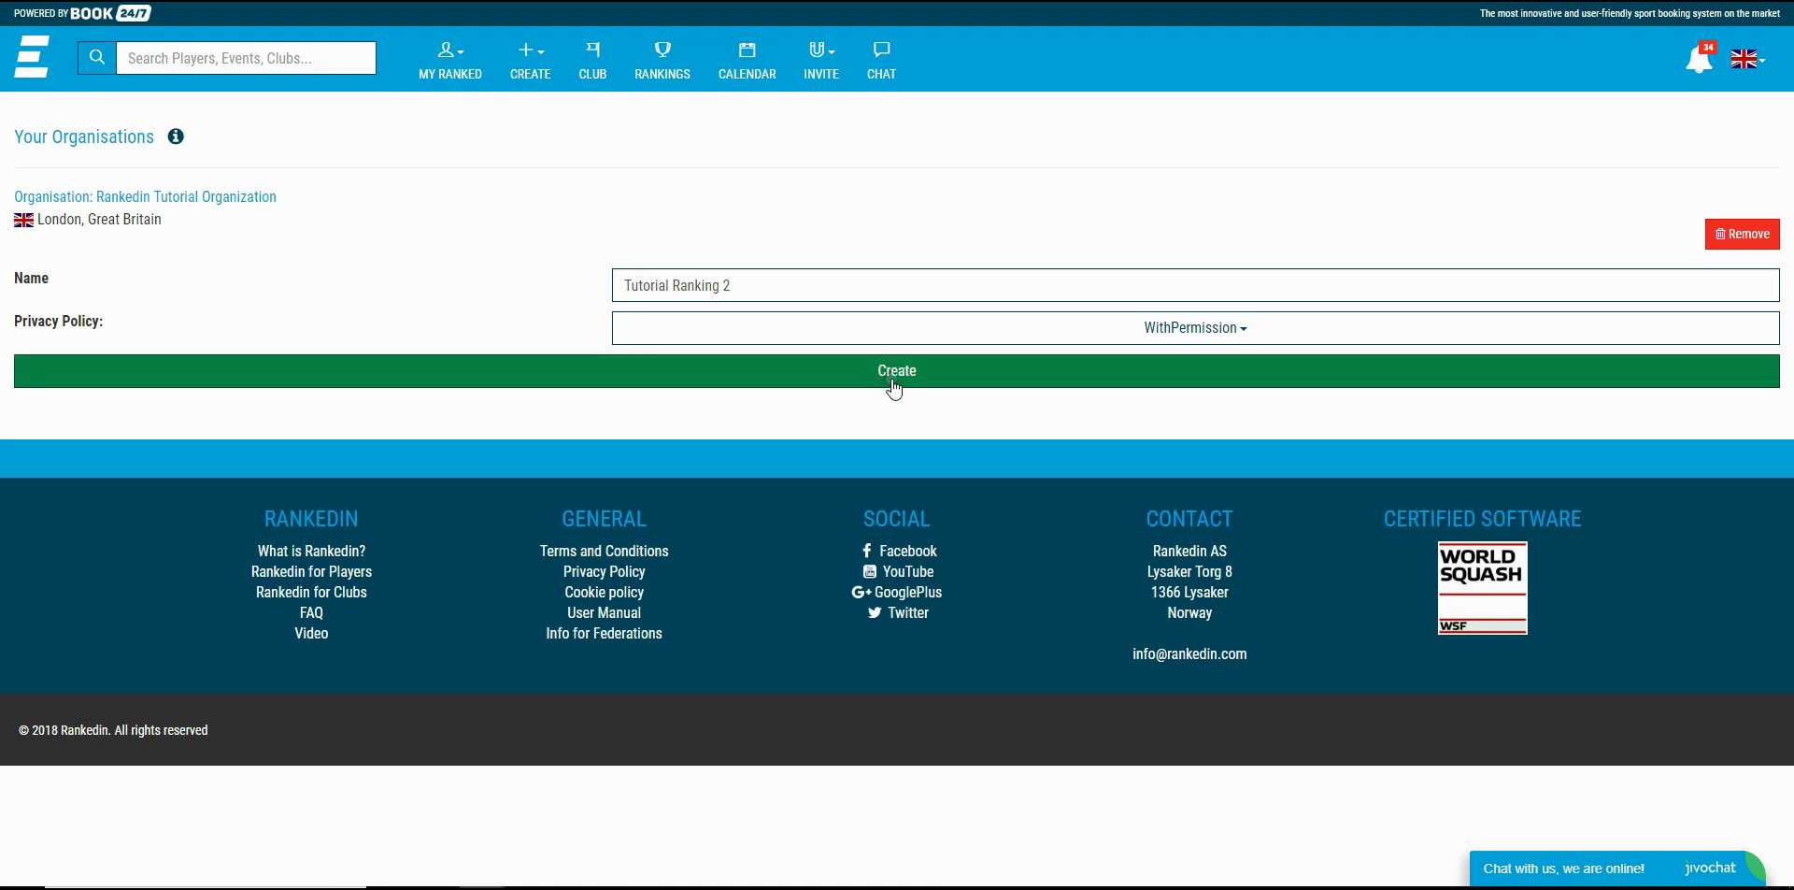
pyautogui.click(894, 383)
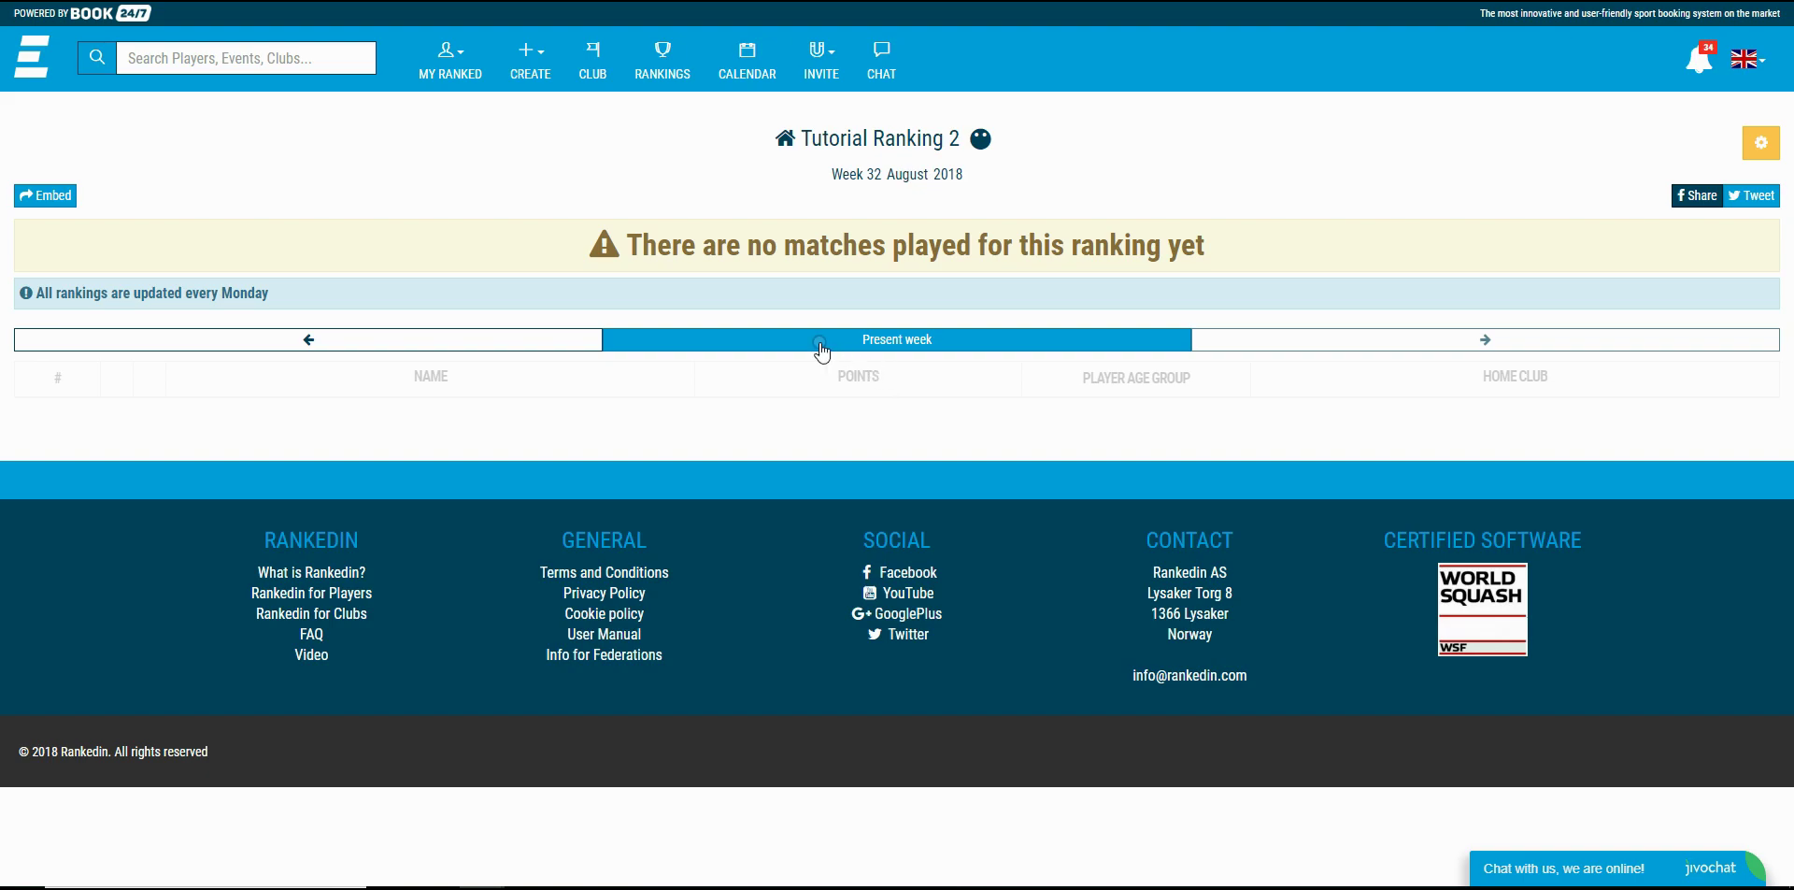
# Search the site for "tutorial ranking 2" and open its ranking page from the results
pyautogui.click(234, 183)
pyautogui.click(216, 64)
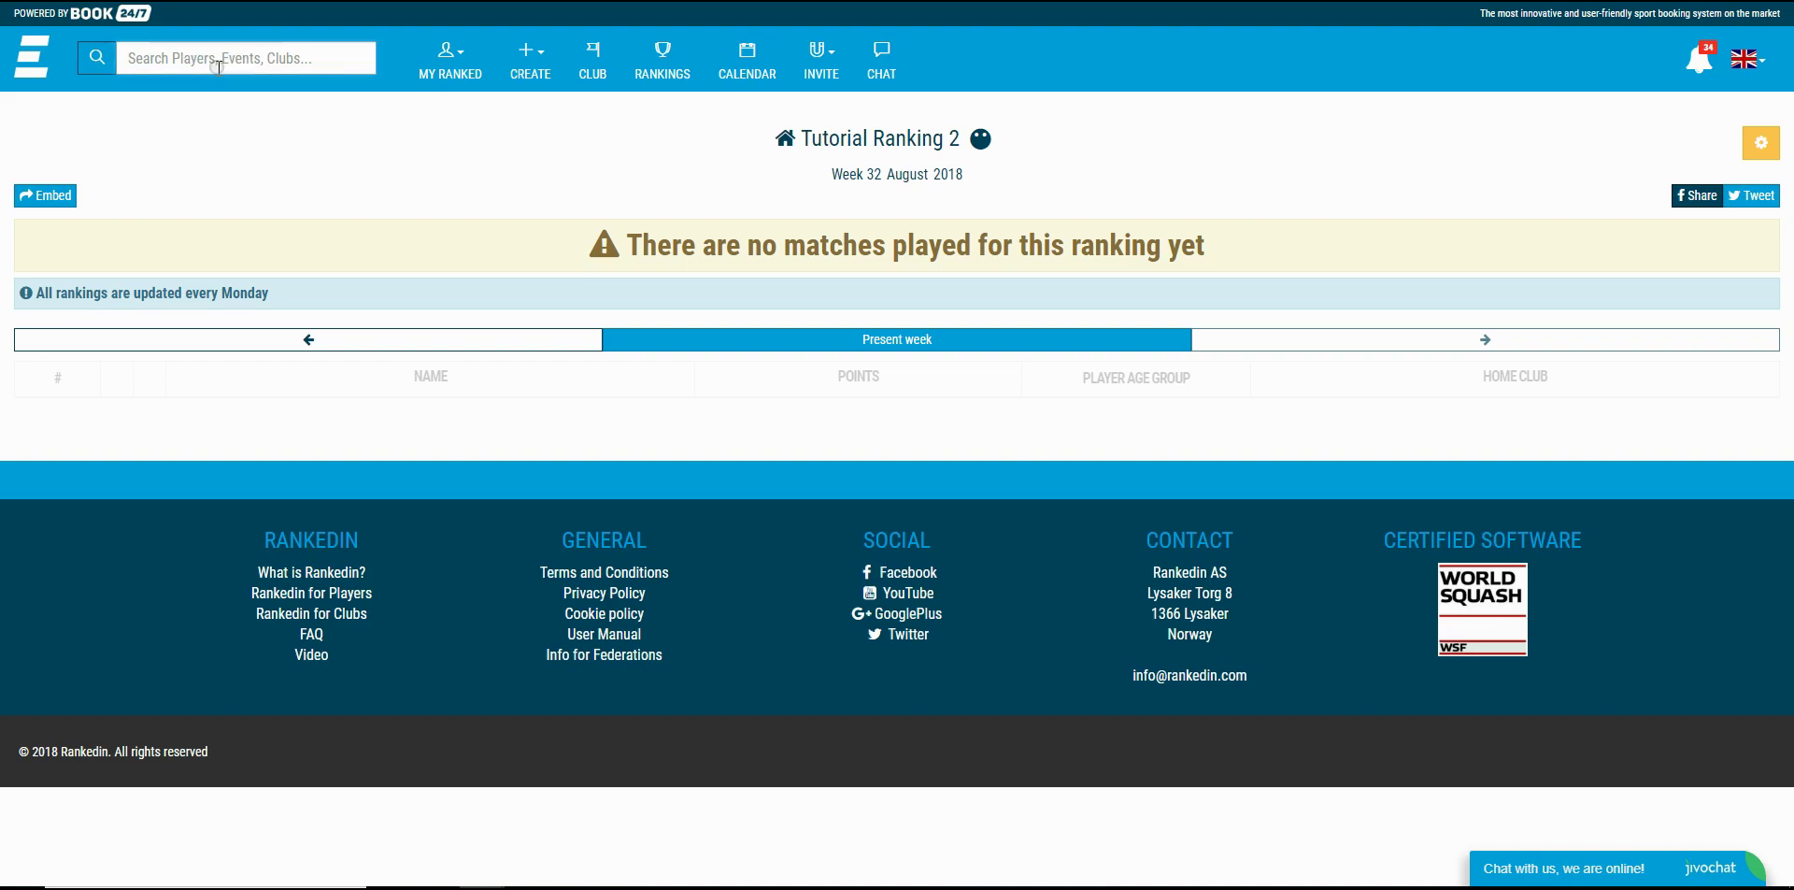
pyautogui.write('tutorial ranki')
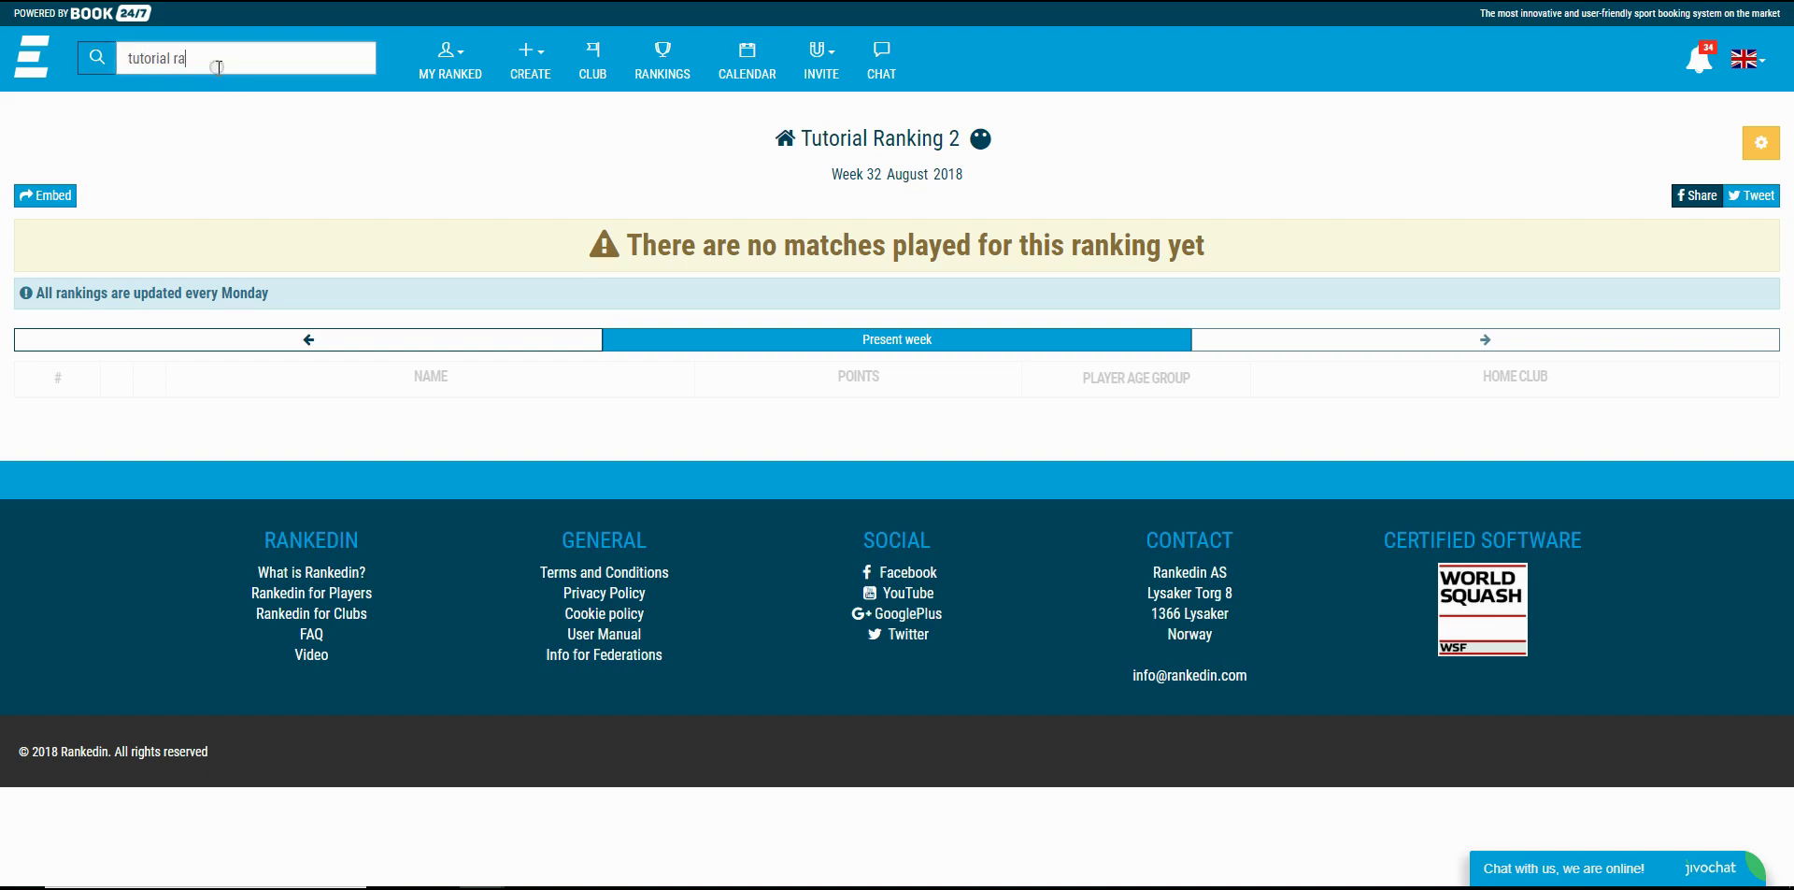
pyautogui.write('ng 2')
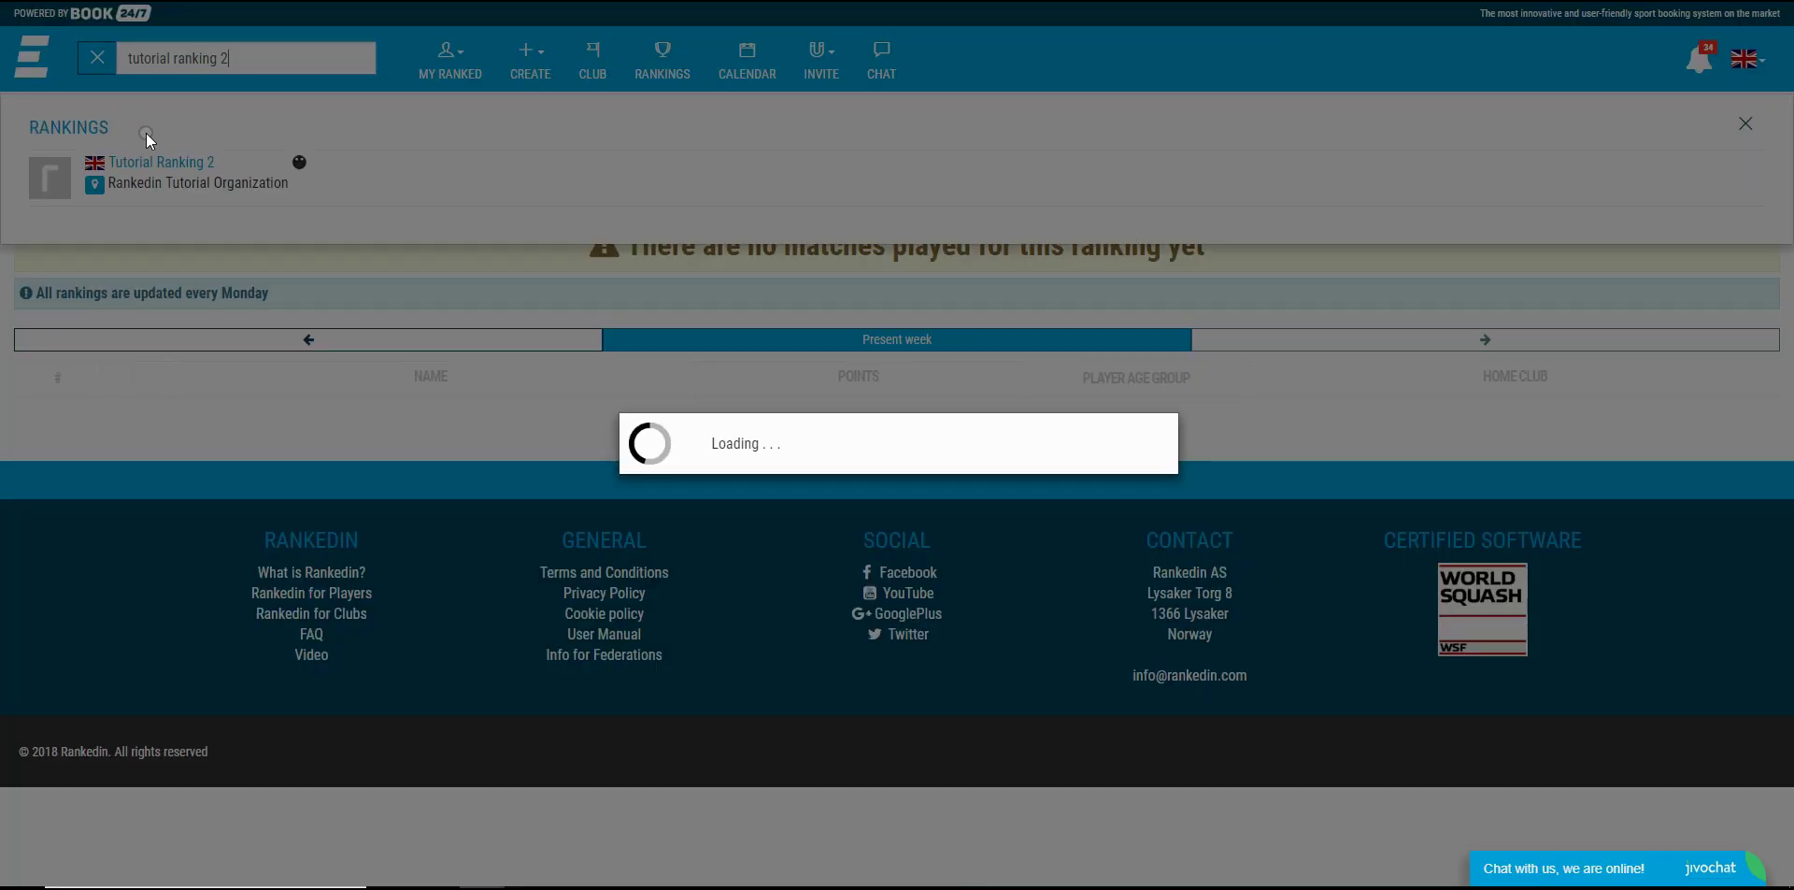
pyautogui.click(138, 165)
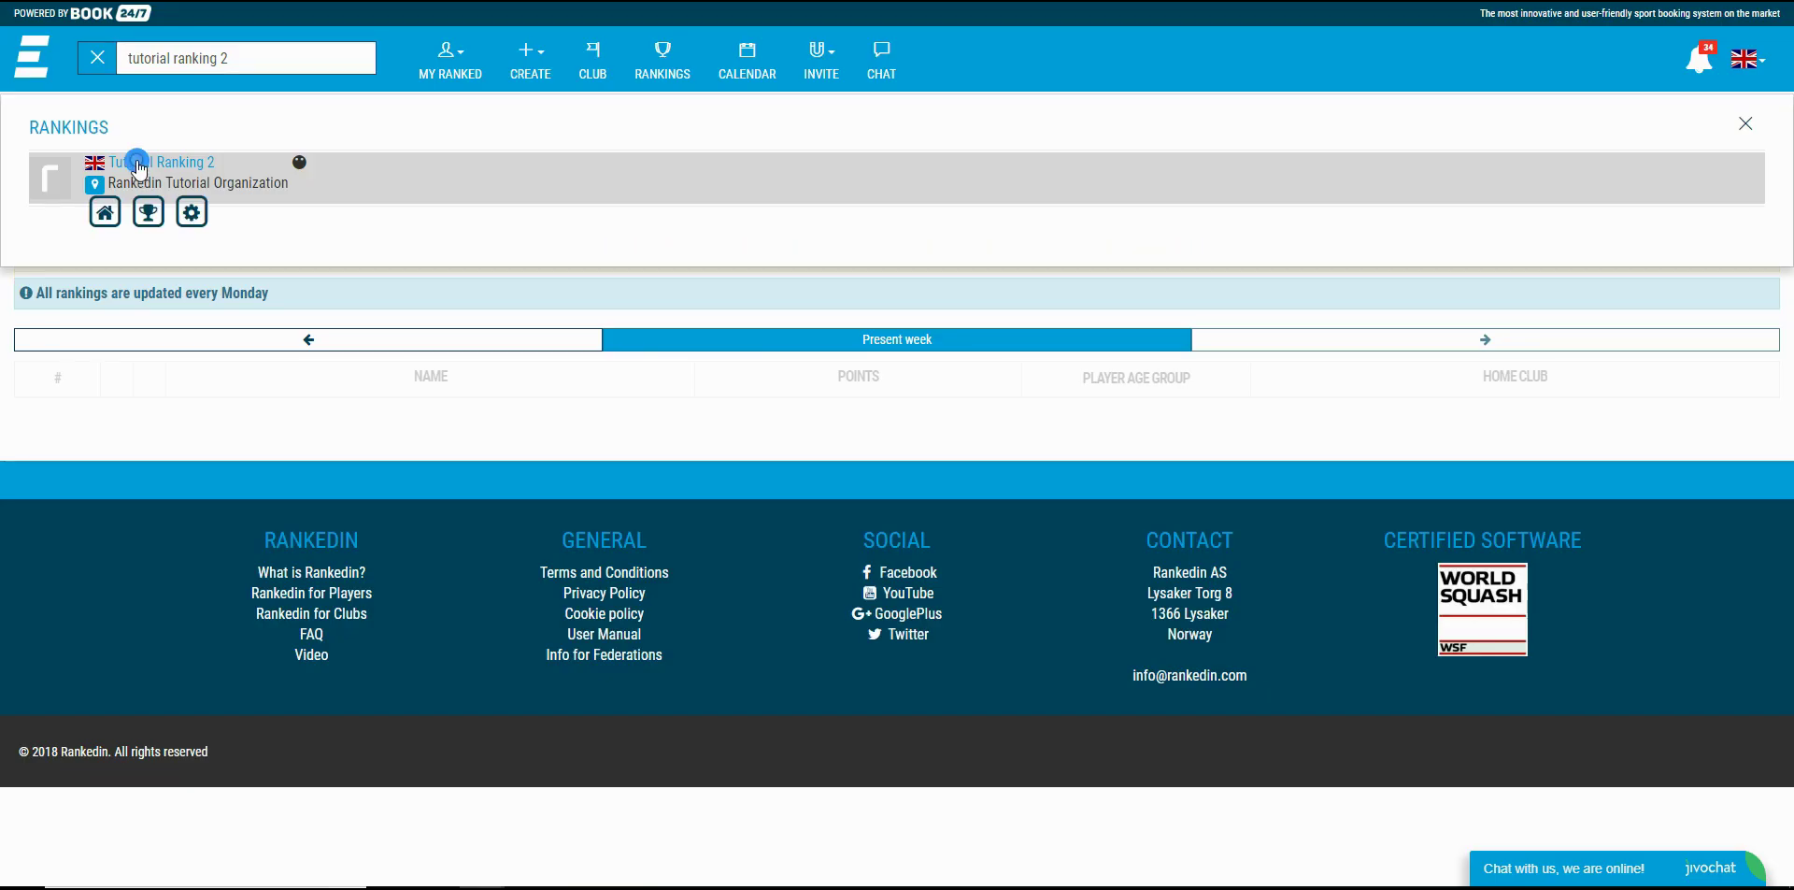
pyautogui.click(147, 213)
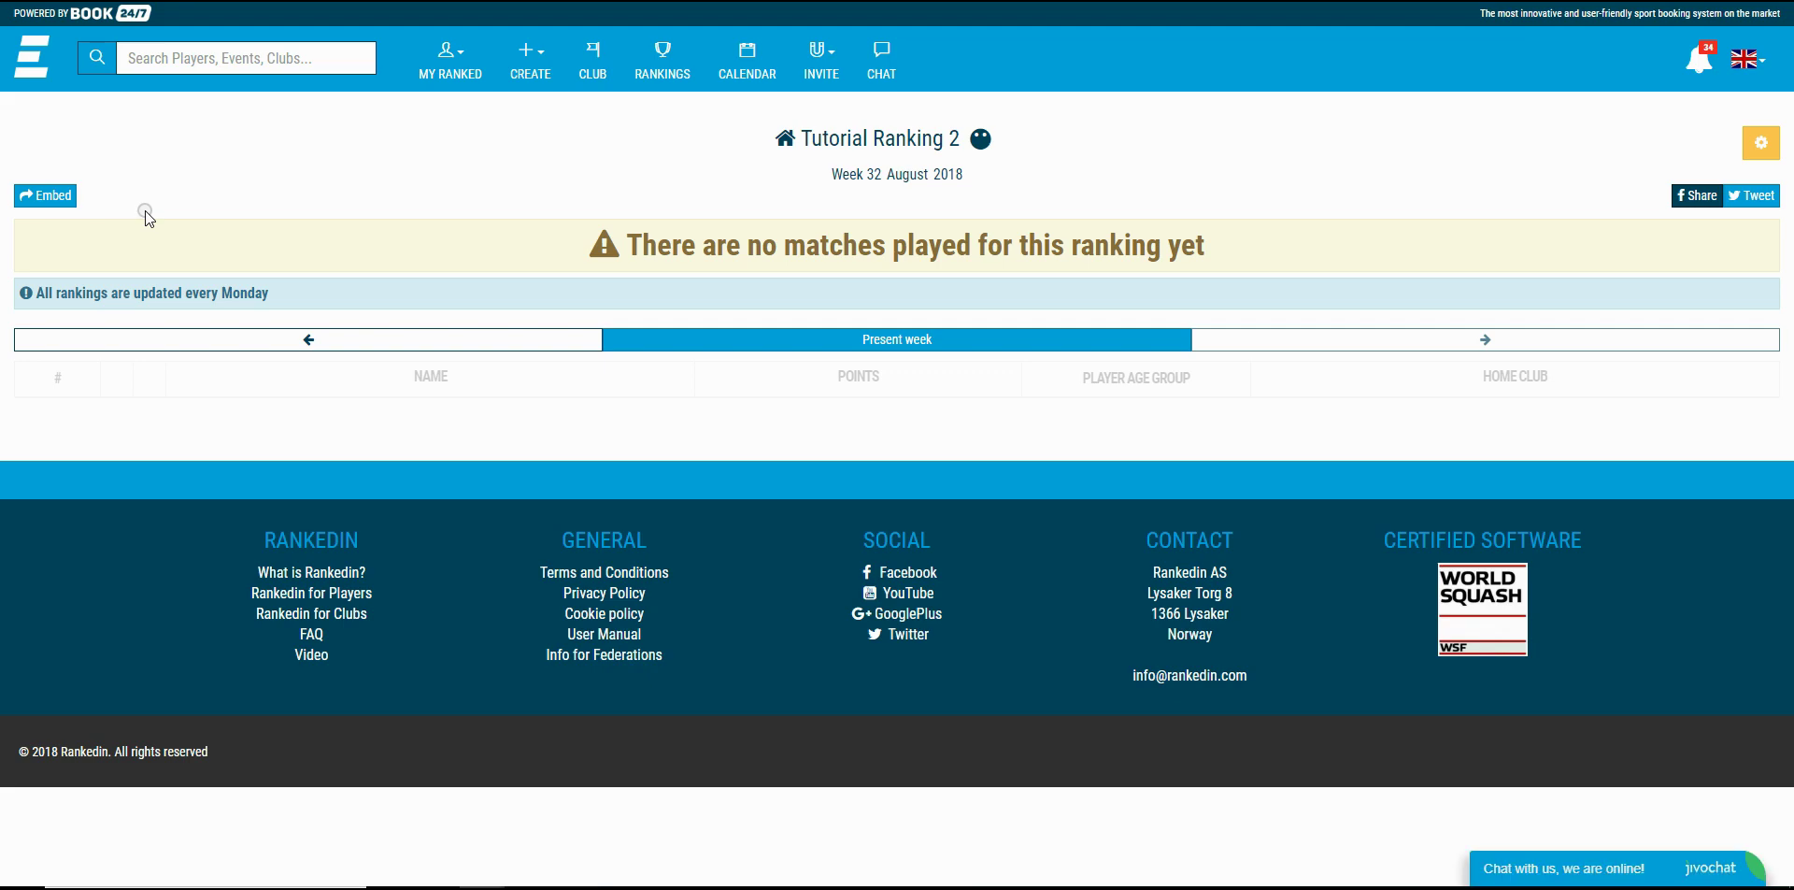
# Copy the embed code of Tutorial Ranking 2 for use on a website and close the embed dialog
pyautogui.click(48, 198)
pyautogui.tripleClick(672, 474)
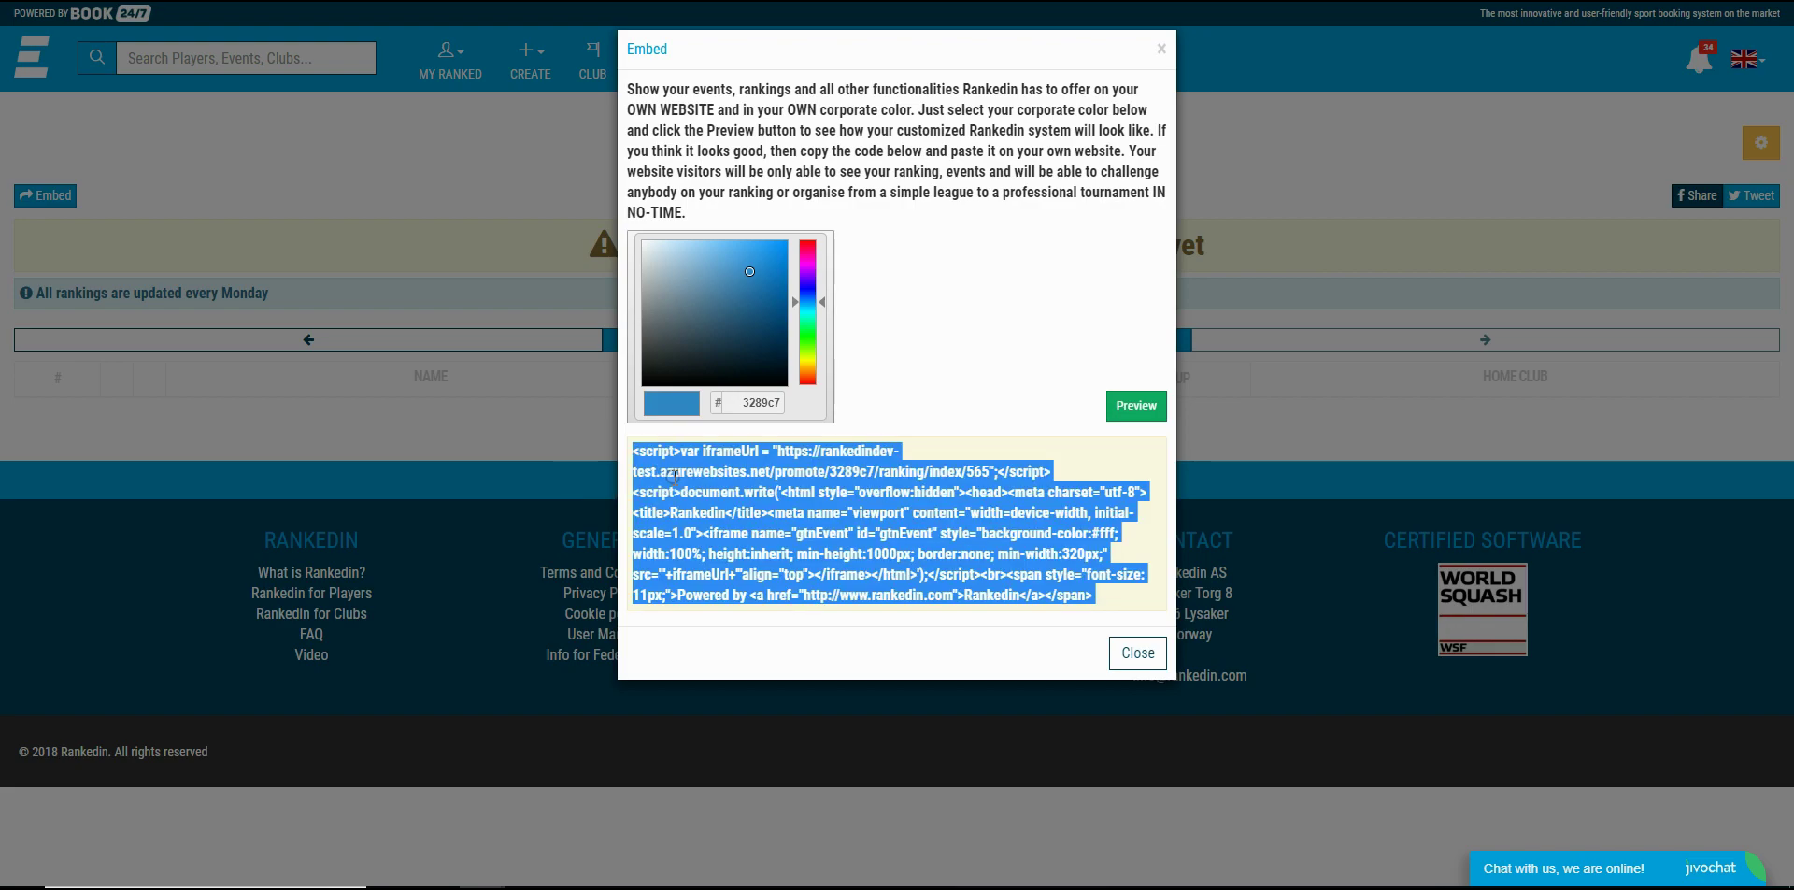
pyautogui.rightClick(673, 475)
pyautogui.click(703, 489)
pyautogui.click(1139, 657)
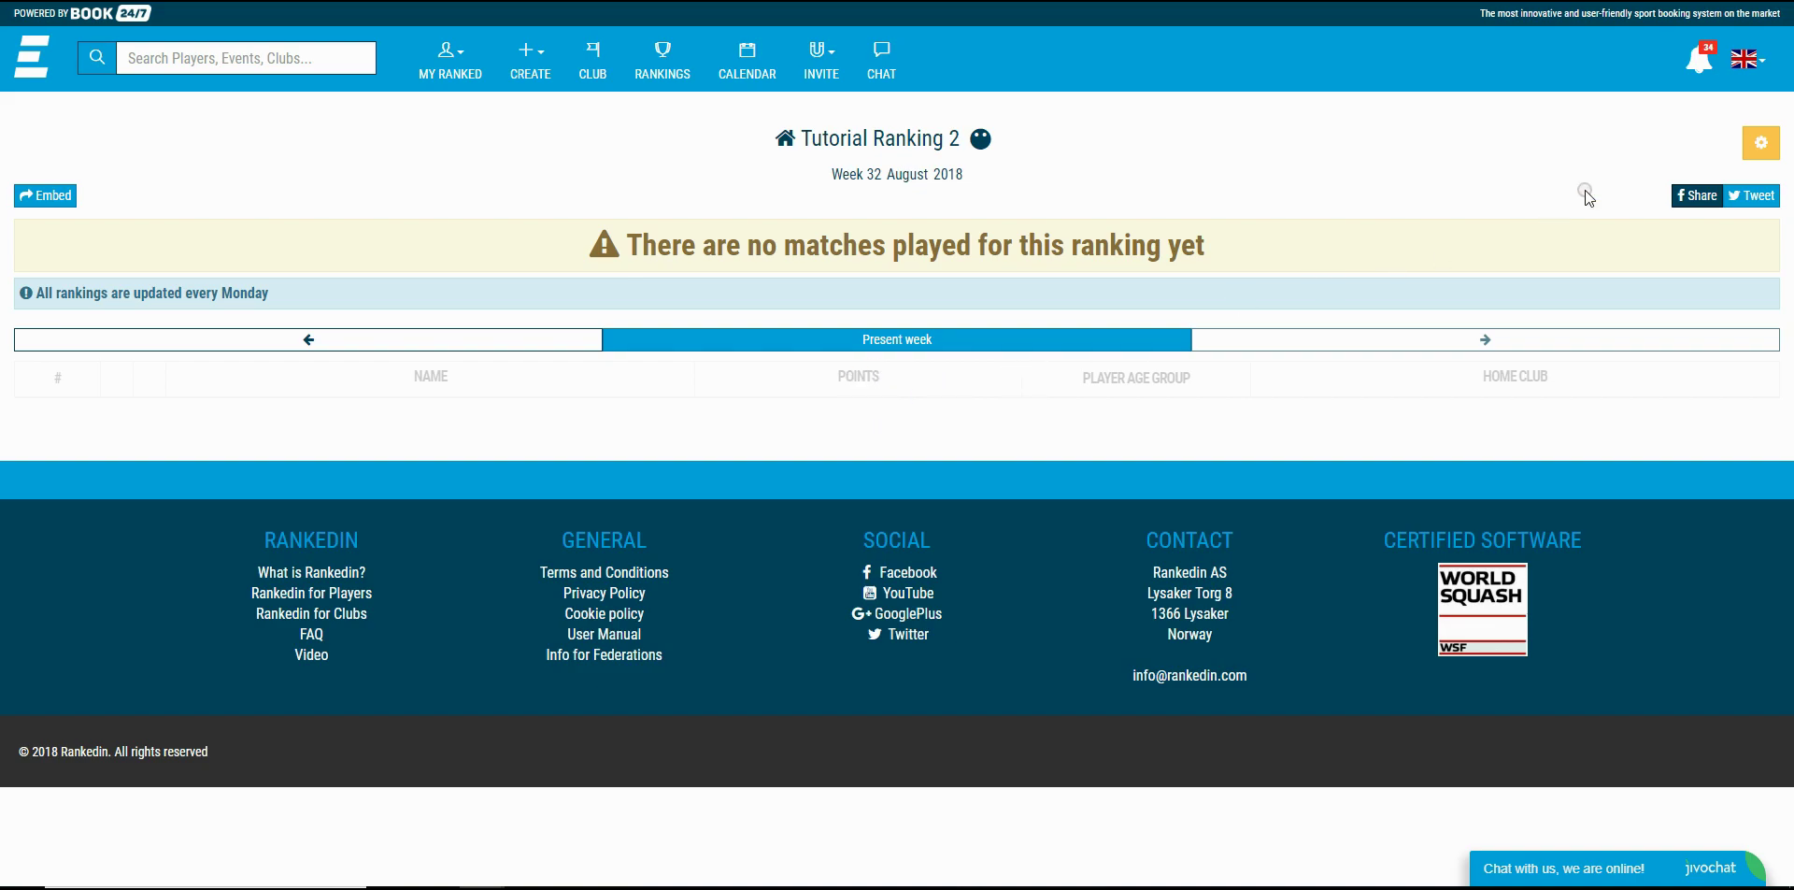
# Open the ranking details of Tutorial Ranking 2 for editing and check the available privacy policy options
pyautogui.click(1763, 145)
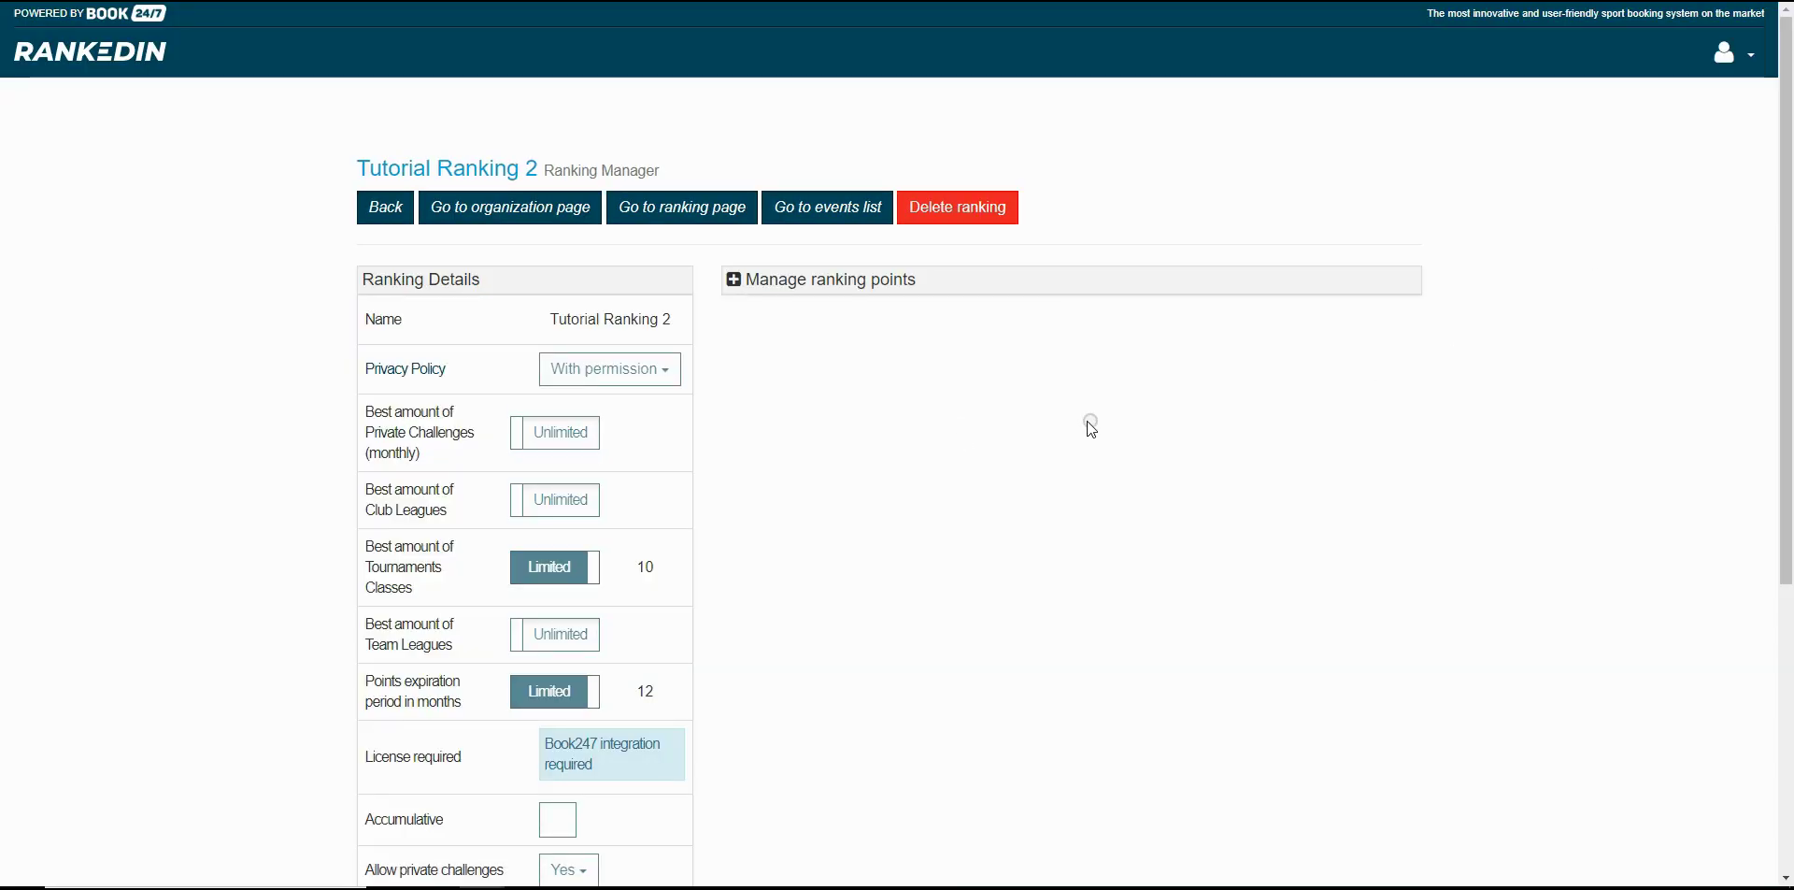
pyautogui.scroll(-2, 514, 211)
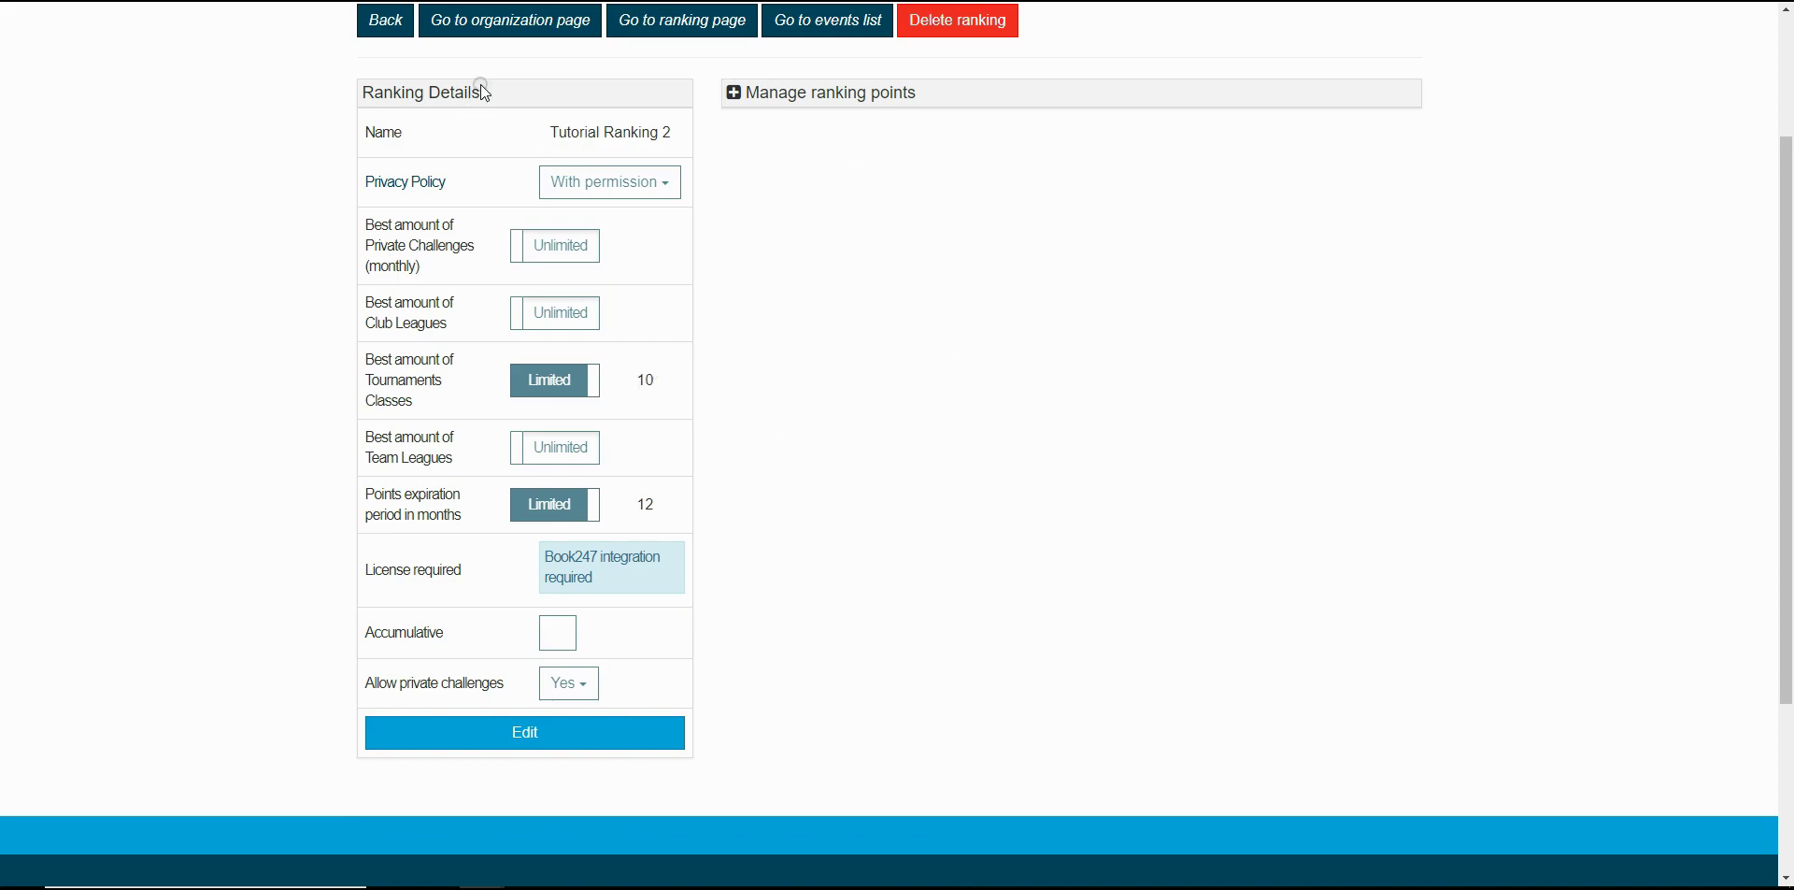
pyautogui.moveTo(482, 91); pyautogui.dragTo(354, 96)
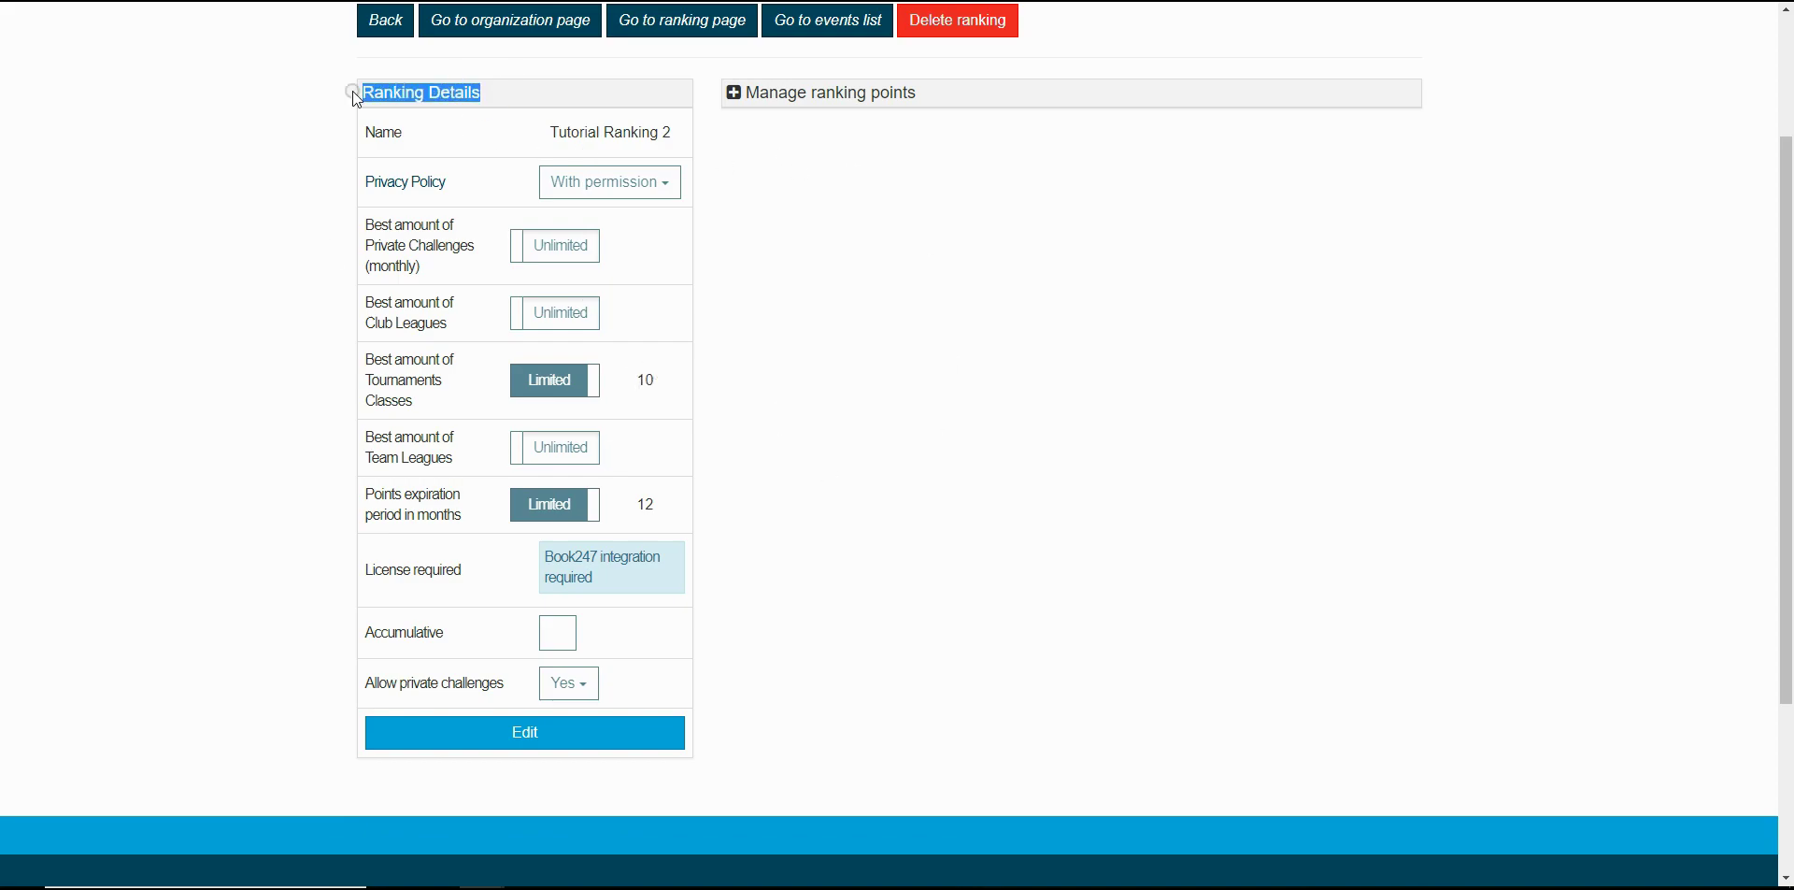
pyautogui.click(519, 734)
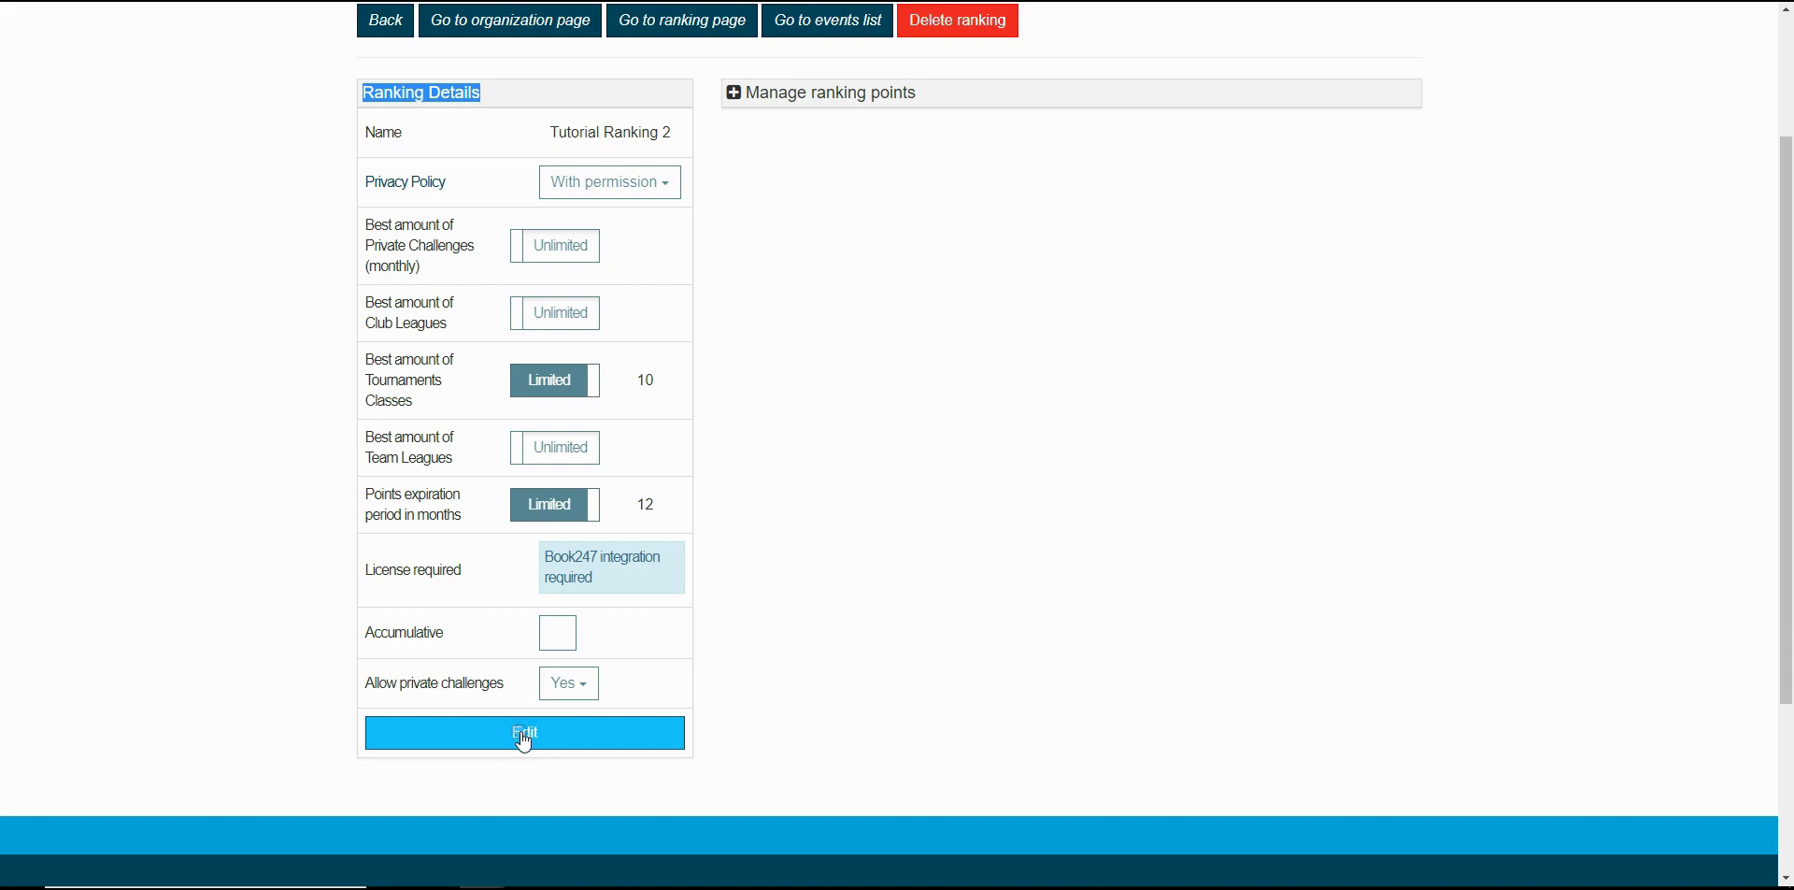
pyautogui.click(524, 739)
pyautogui.scroll(1, 530, 609)
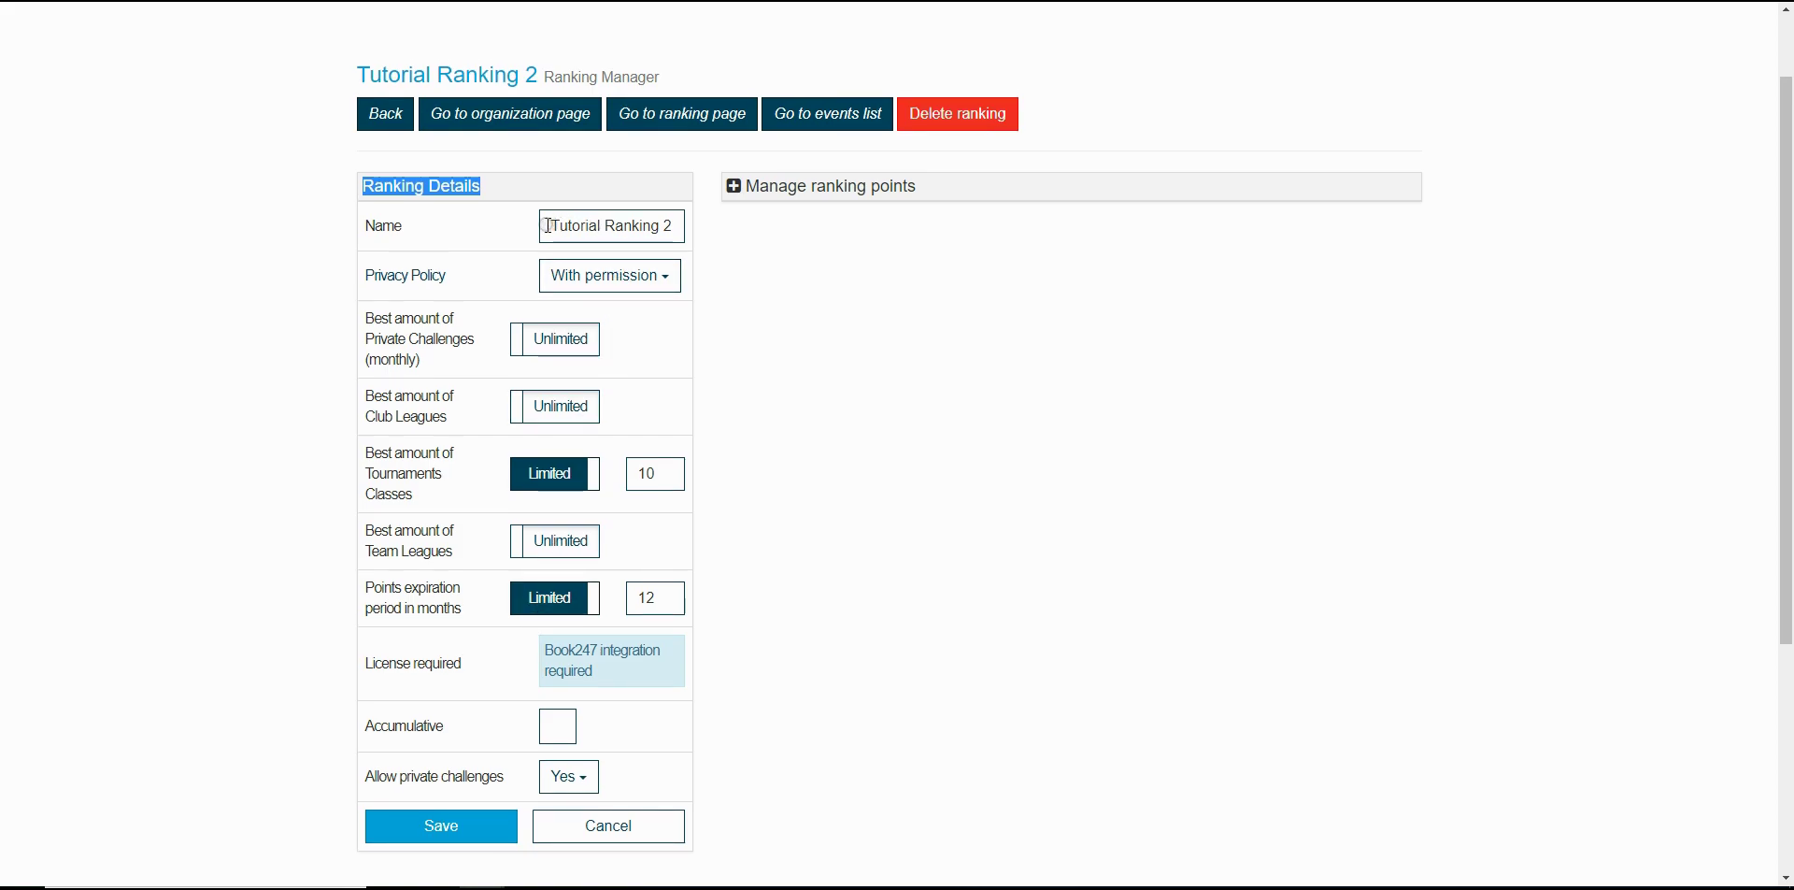
pyautogui.click(551, 279)
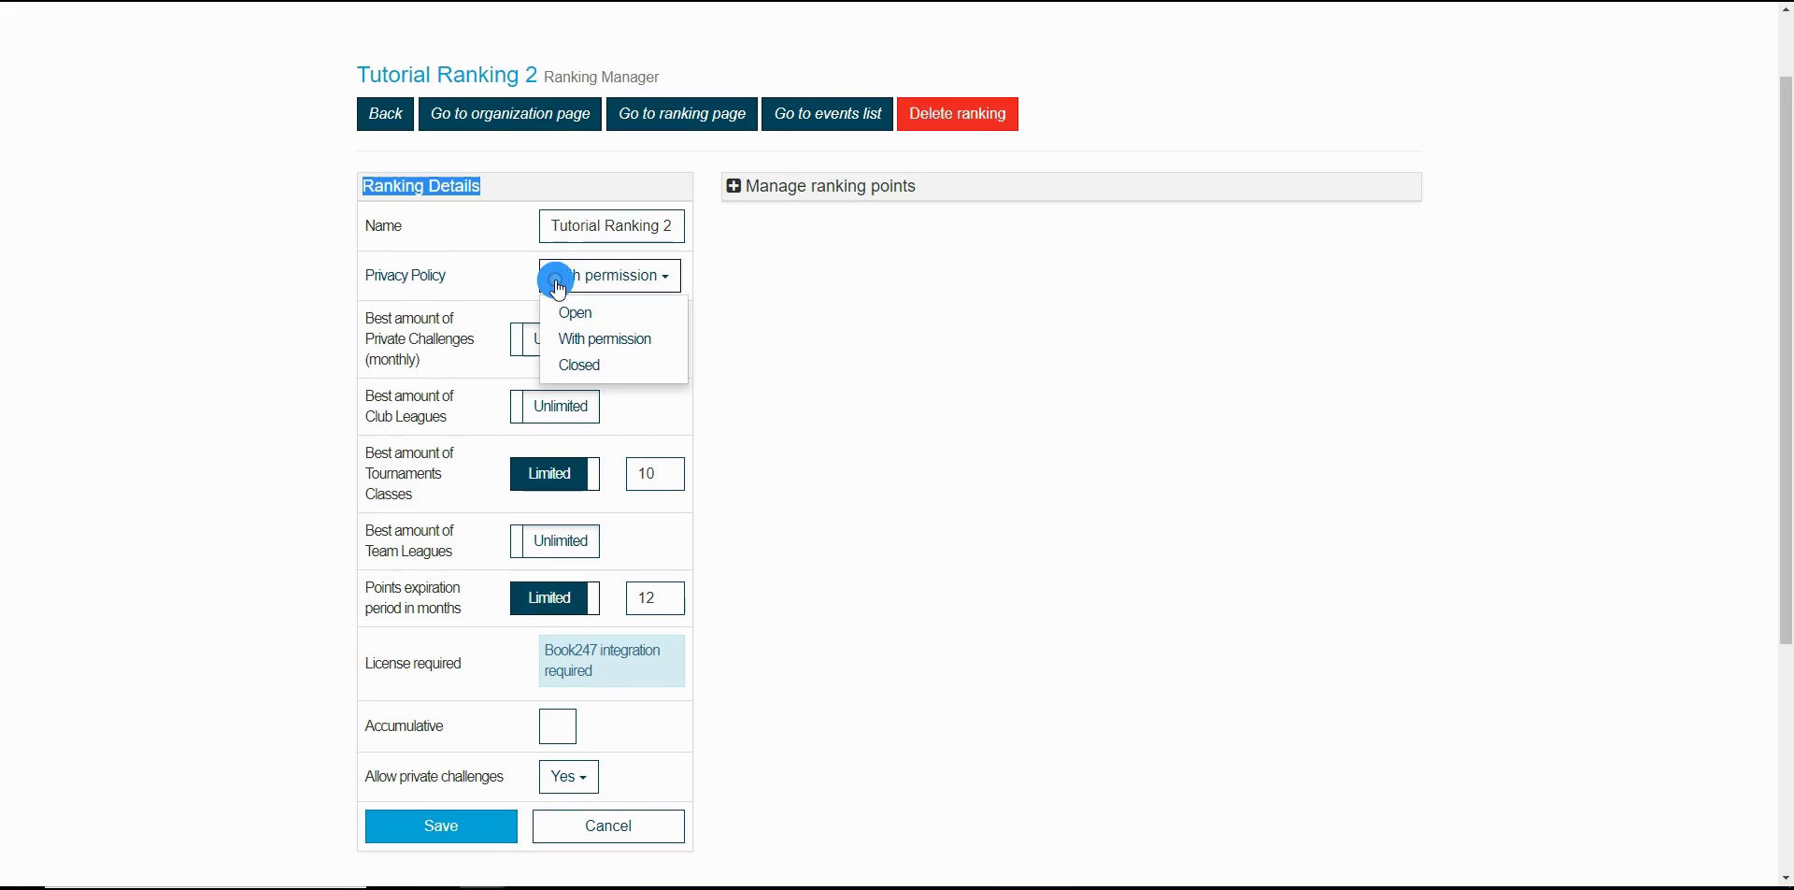
pyautogui.click(553, 285)
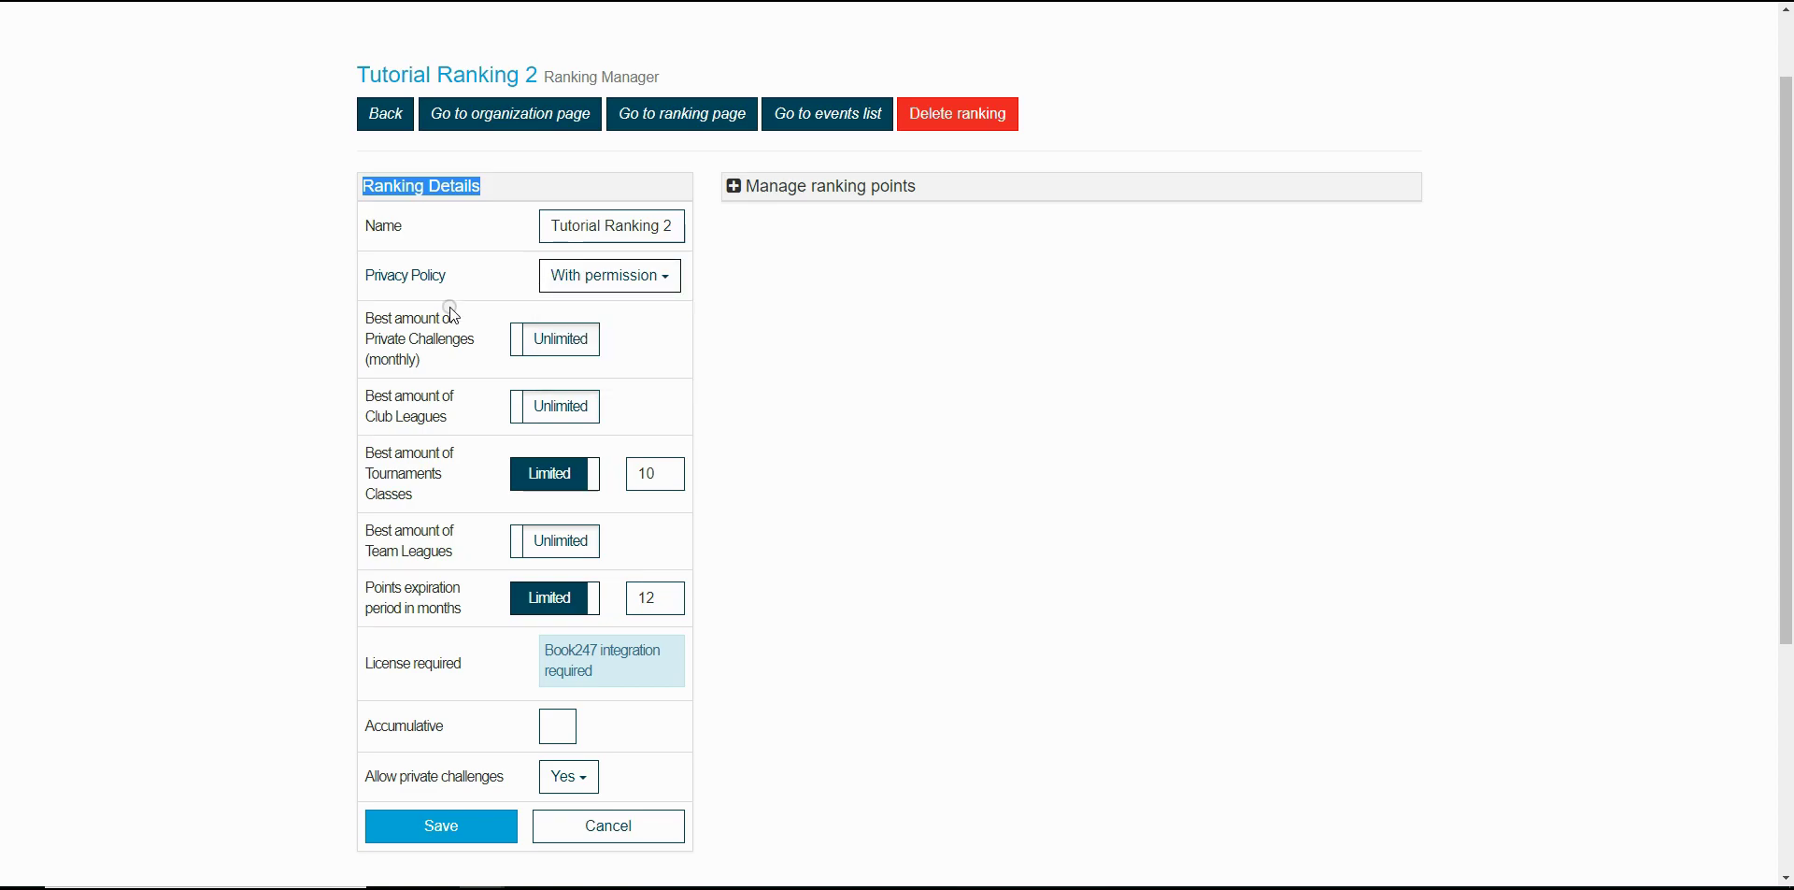
# Switch the best amount of monthly private challenges to Limited and set it to 5
pyautogui.moveTo(363, 316); pyautogui.dragTo(424, 355)
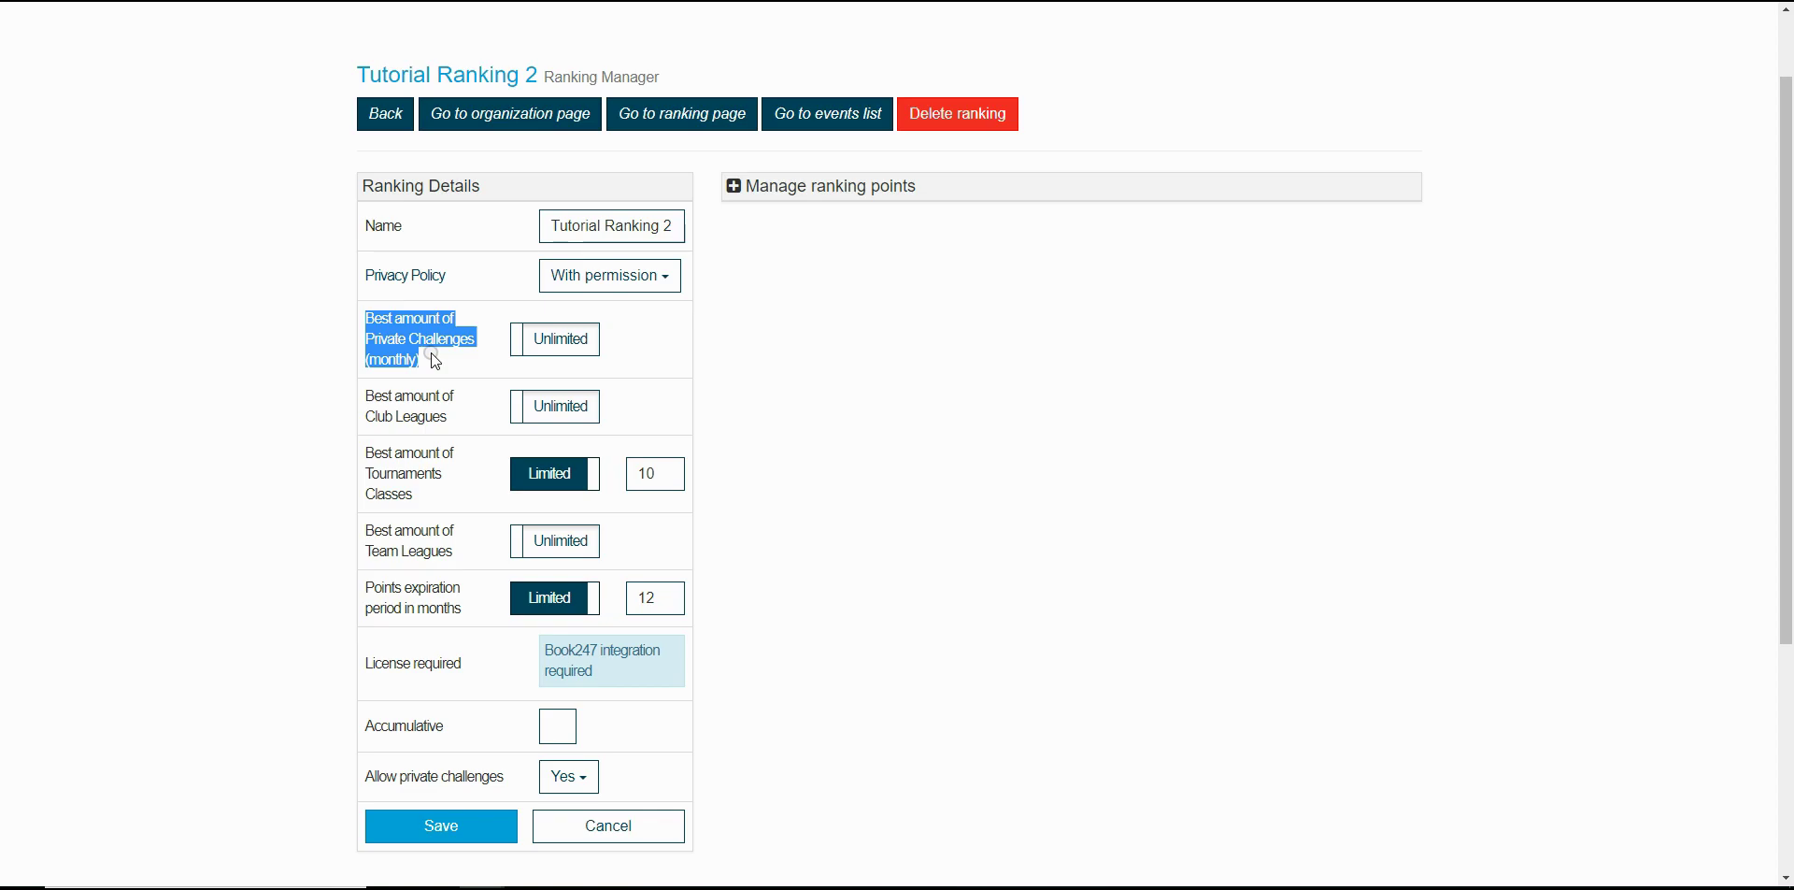
pyautogui.click(536, 344)
pyautogui.doubleClick(650, 341)
pyautogui.write('5')
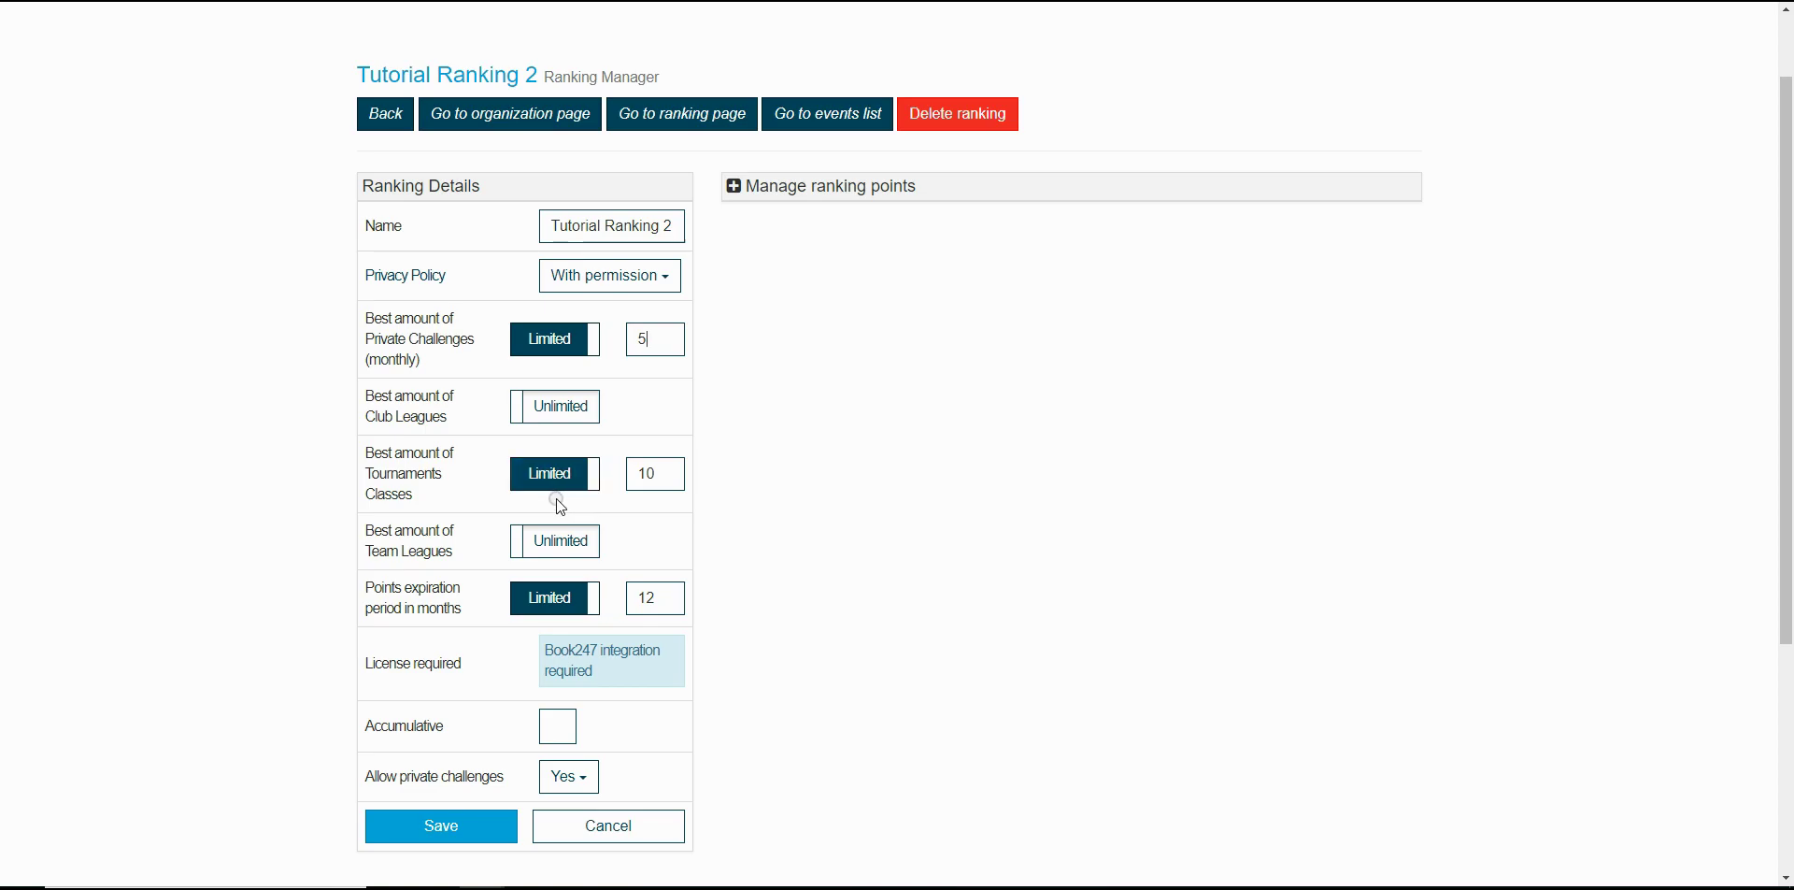
# Set Allow private challenges to No for Tutorial Ranking 2 and save the ranking details
pyautogui.scroll(-1, 547, 509)
pyautogui.moveTo(365, 490); pyautogui.dragTo(470, 519)
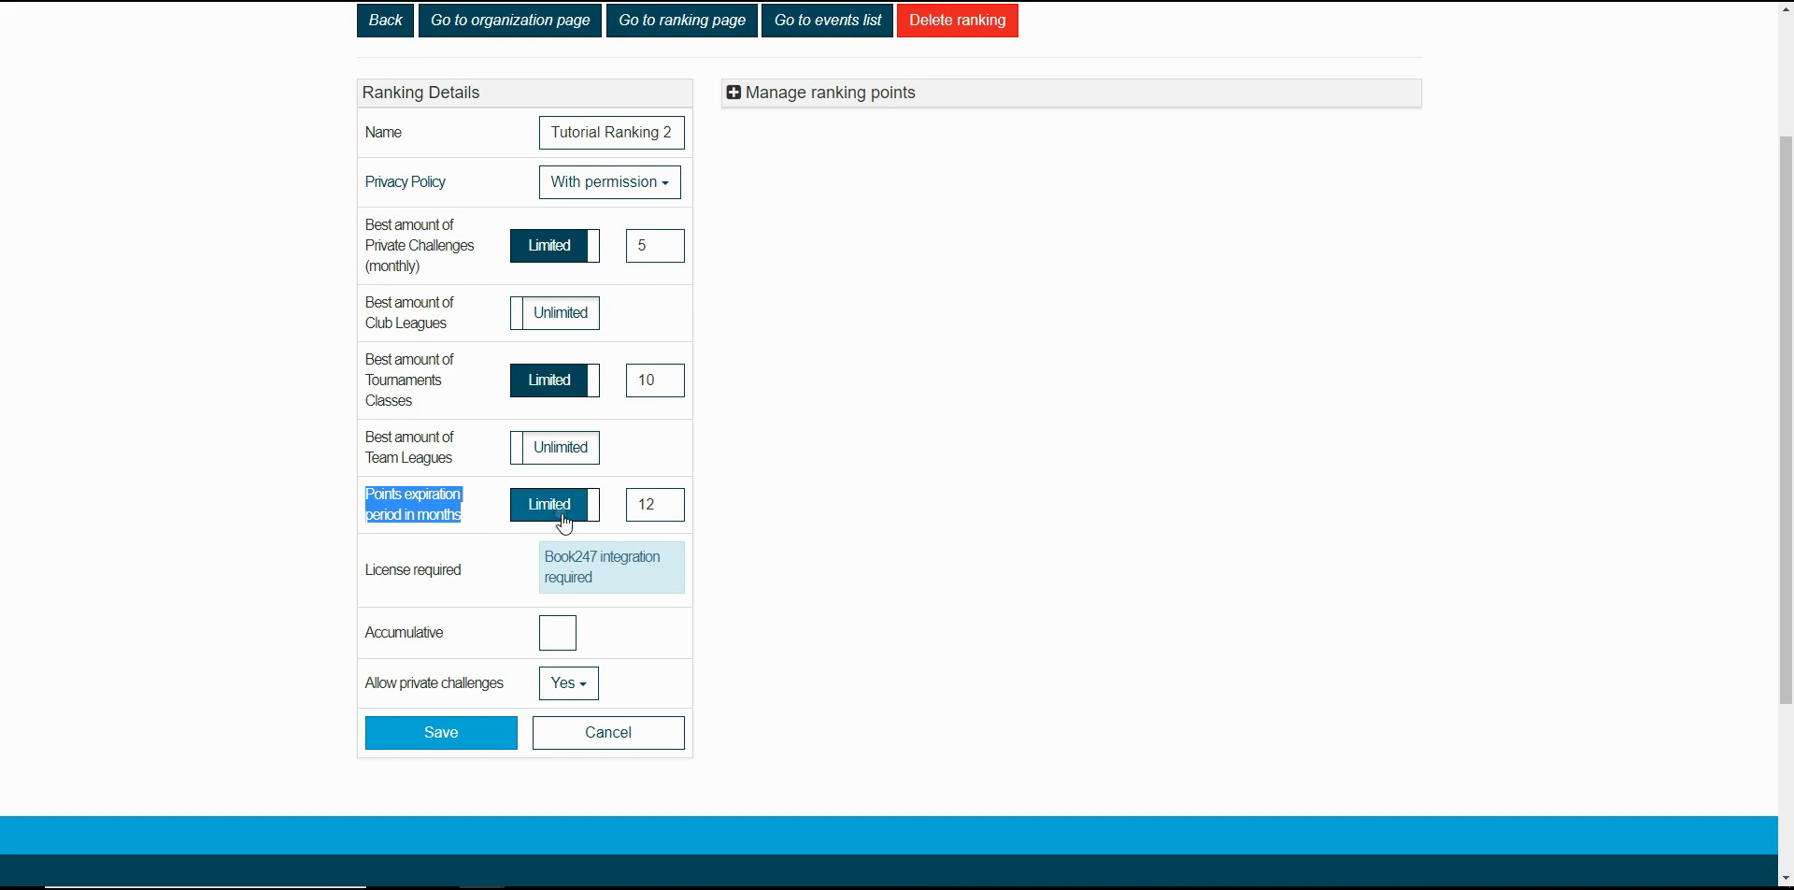
pyautogui.doubleClick(658, 502)
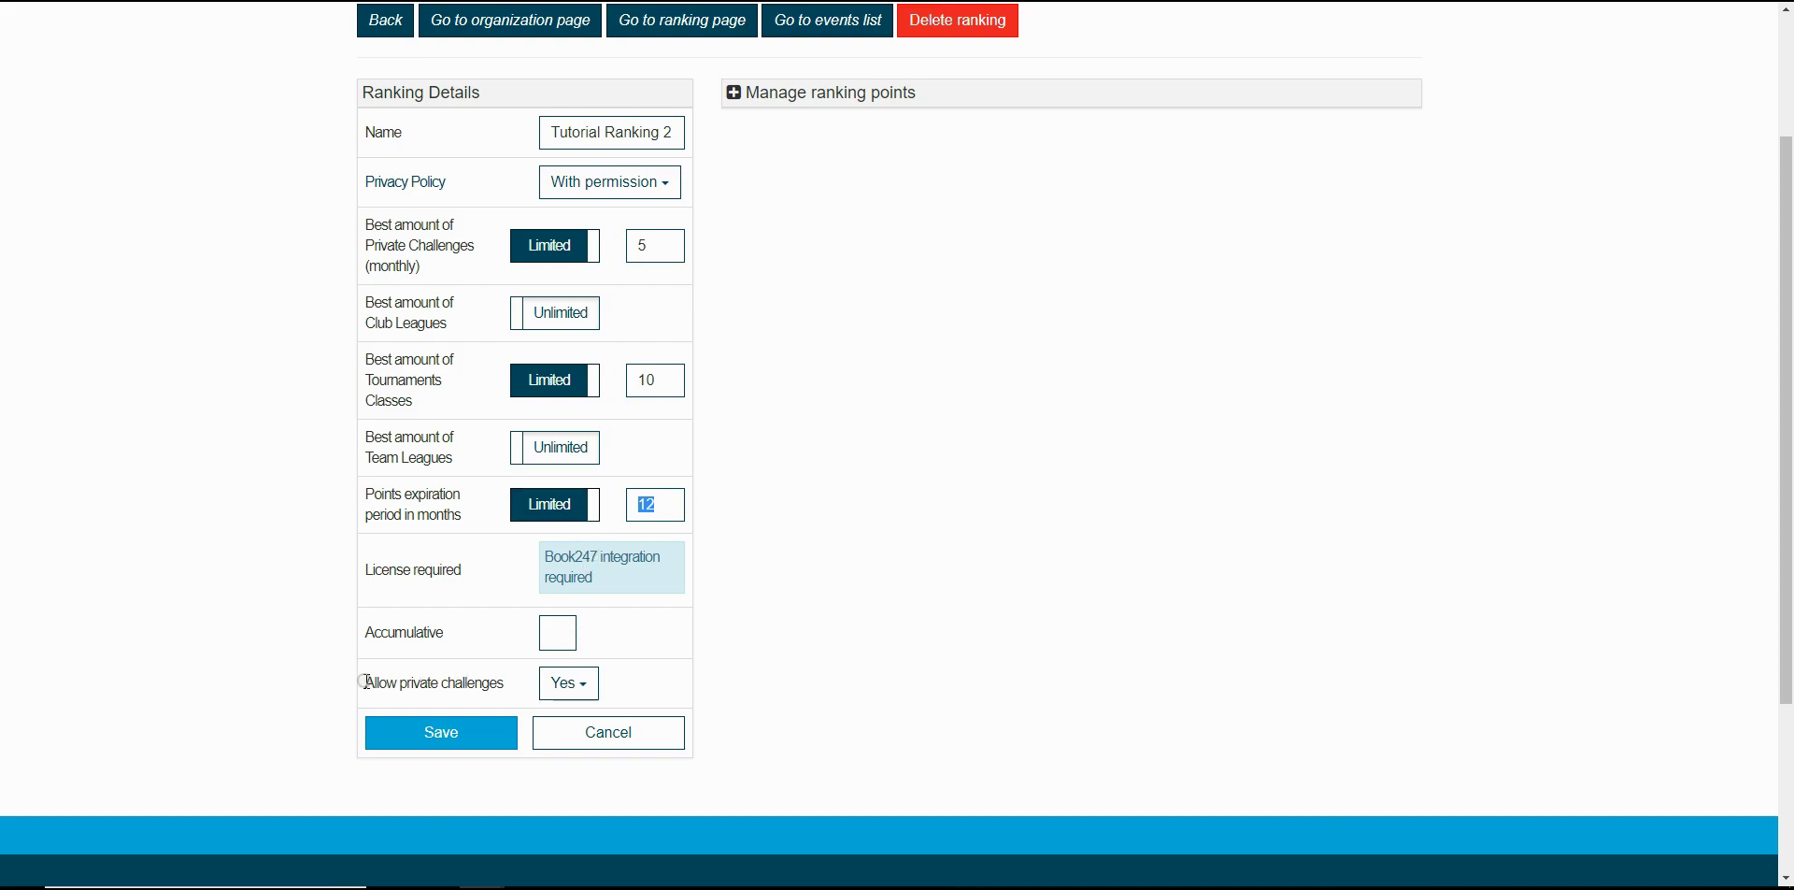
pyautogui.moveTo(353, 682); pyautogui.dragTo(505, 683)
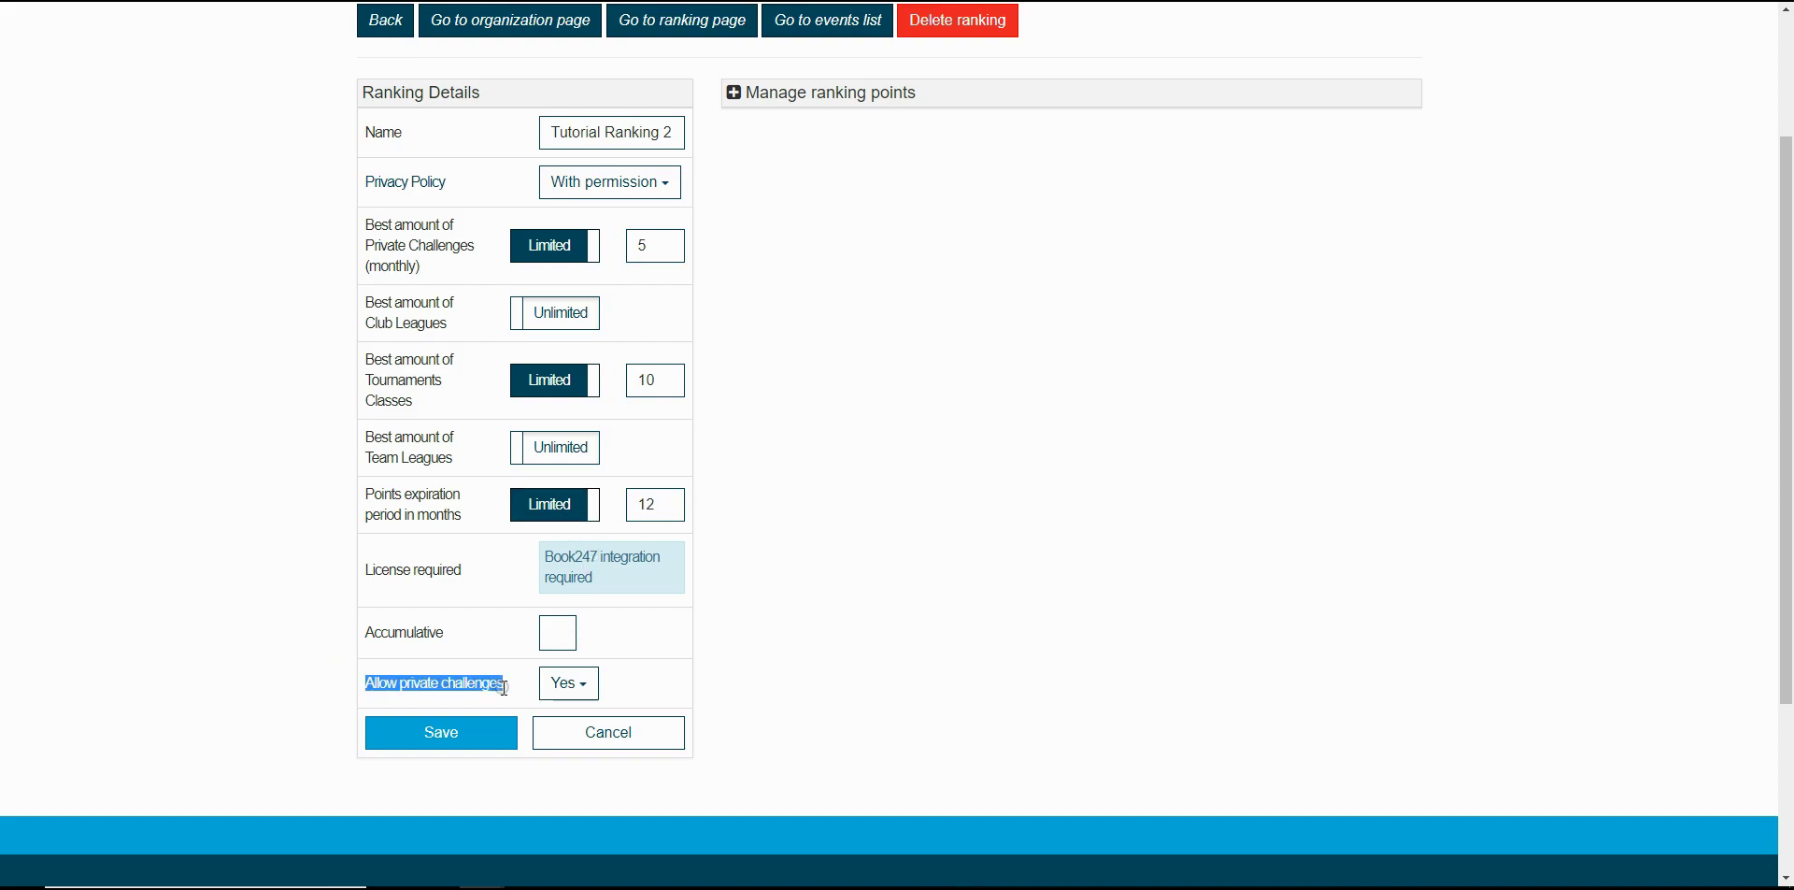
pyautogui.click(583, 687)
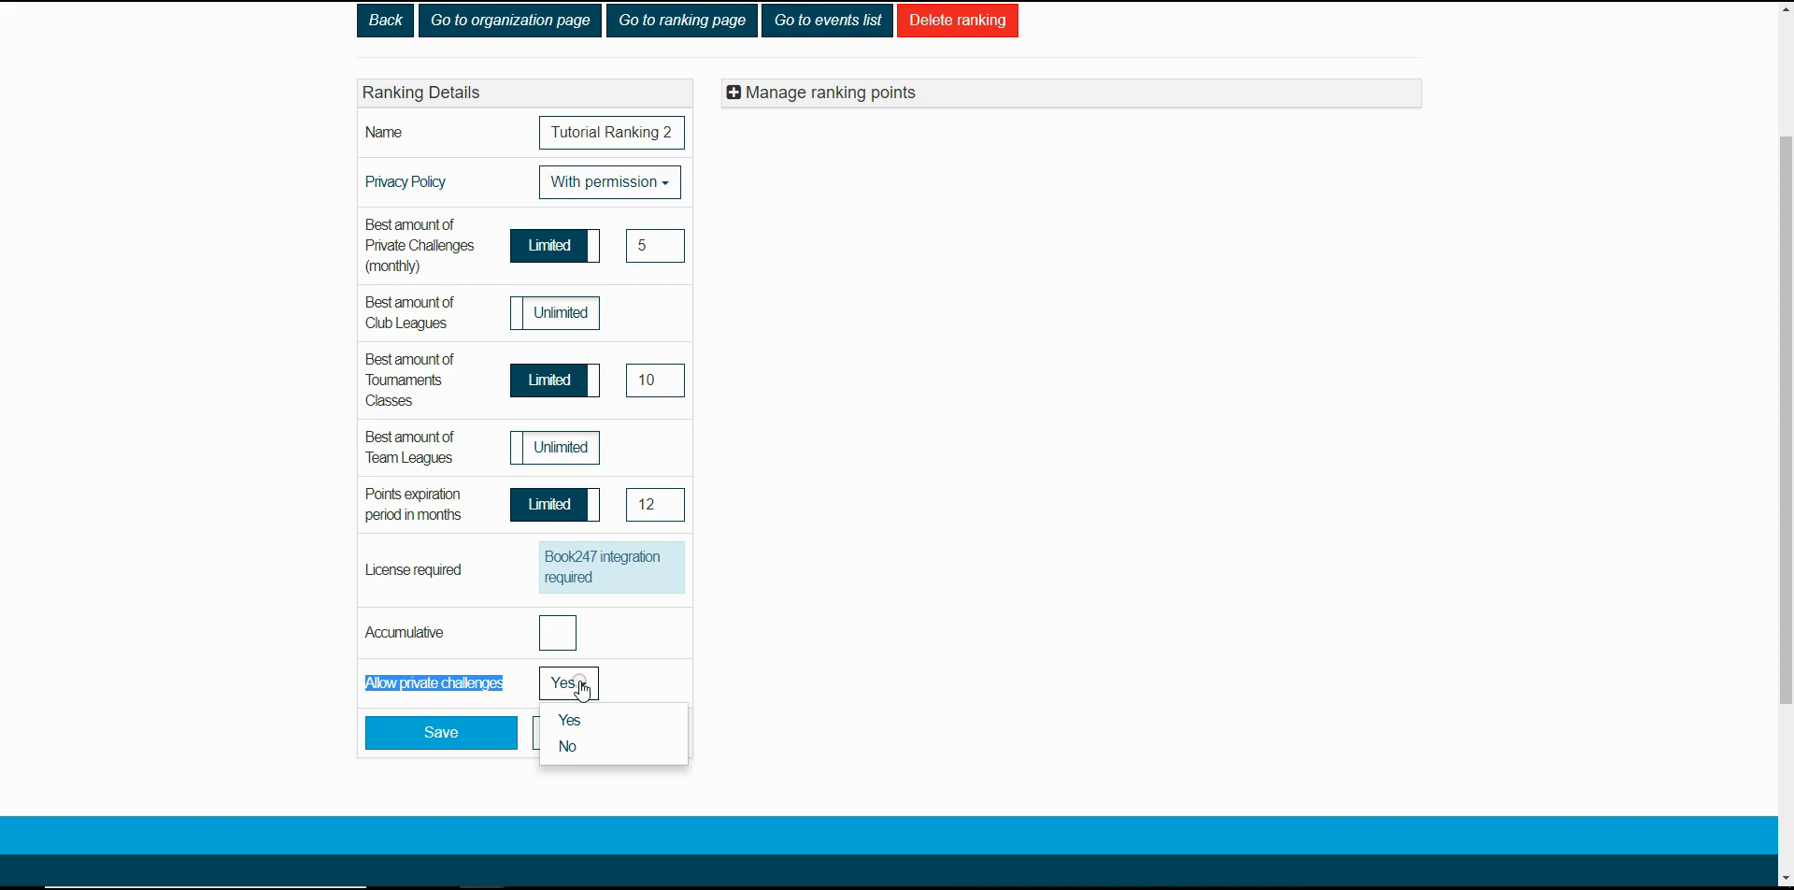
pyautogui.click(570, 746)
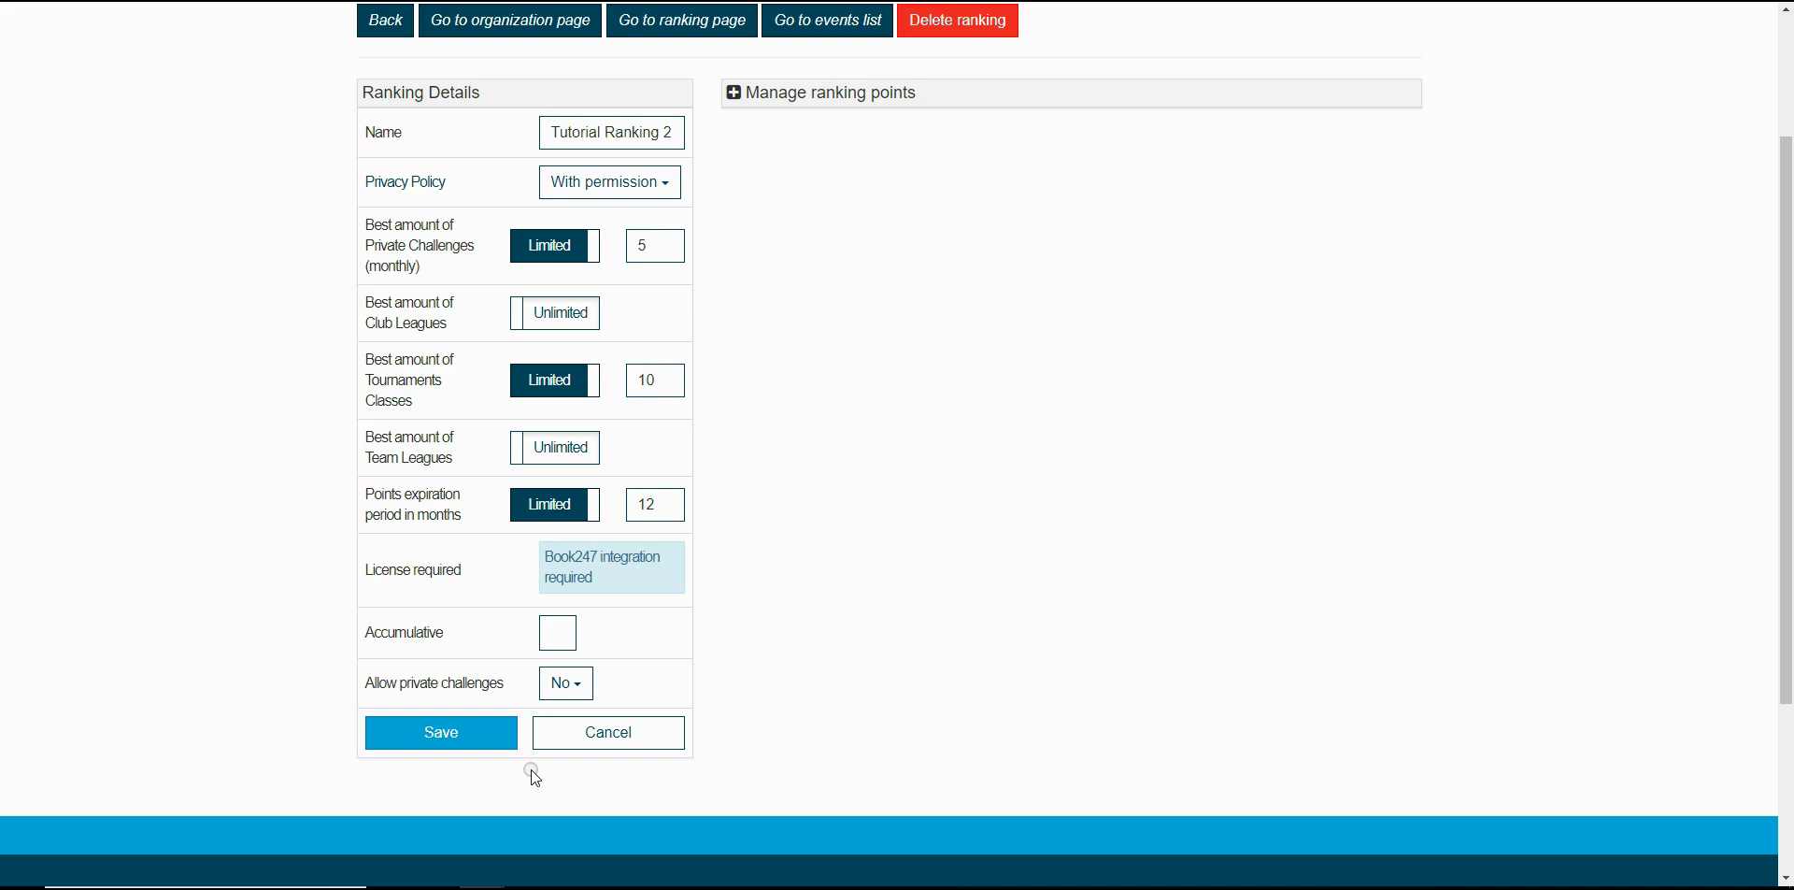
pyautogui.click(445, 735)
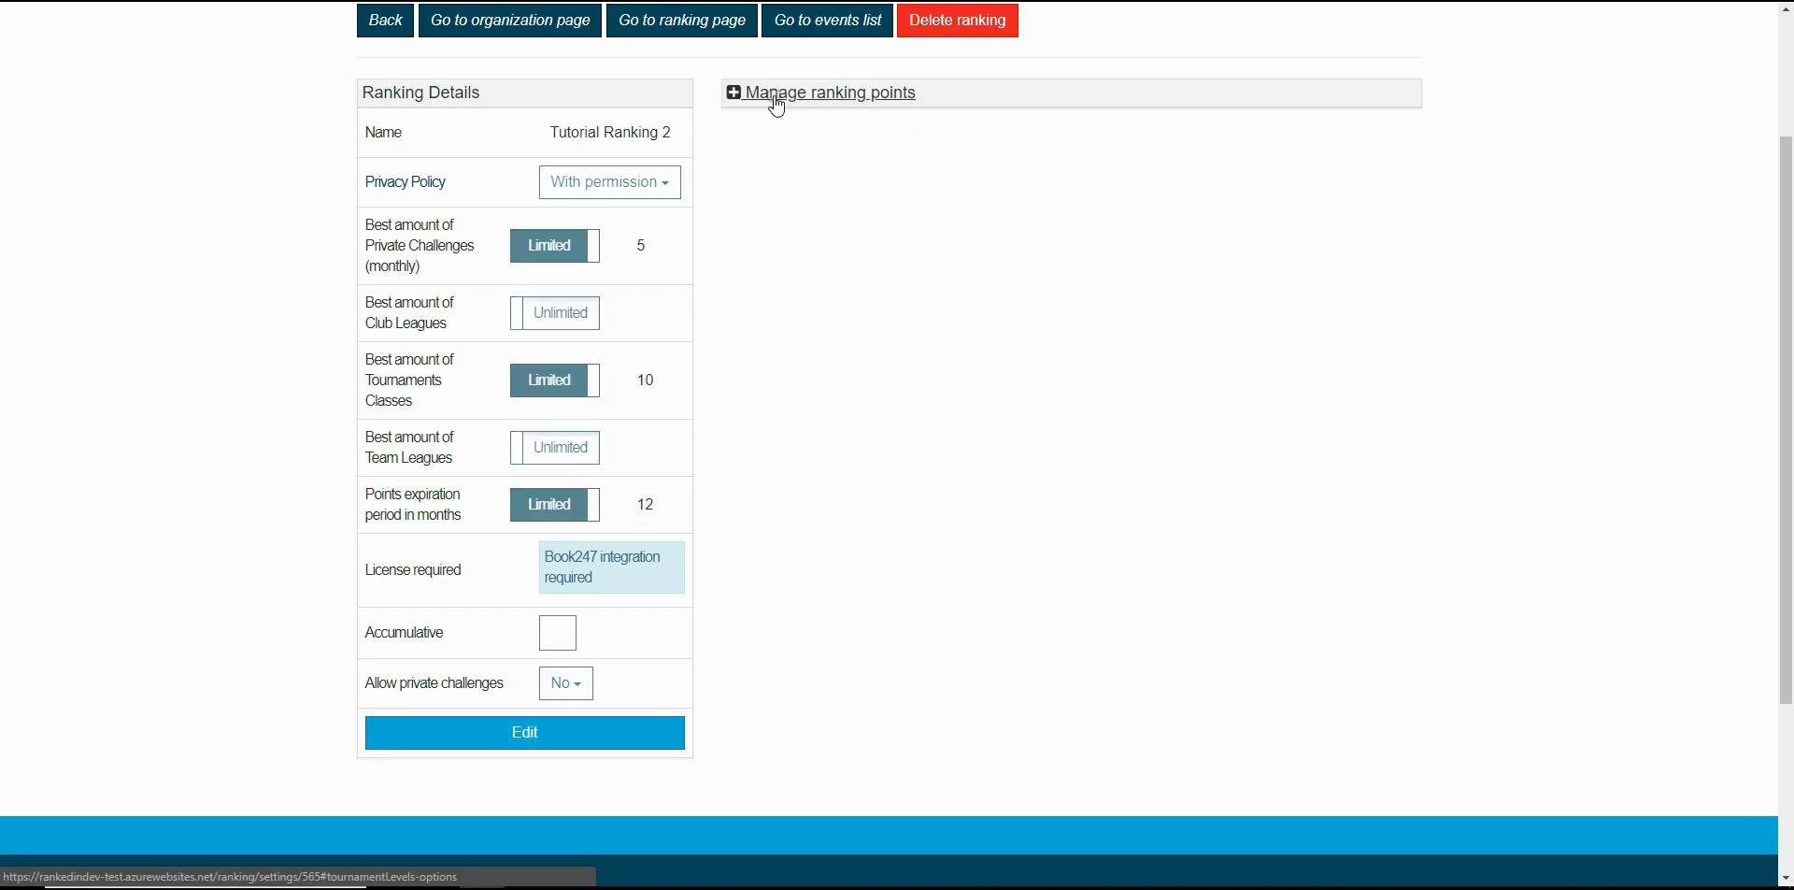
# Open the tournament ranking points of Tutorial Ranking 2 and review the level names and final-standing columns
pyautogui.click(743, 99)
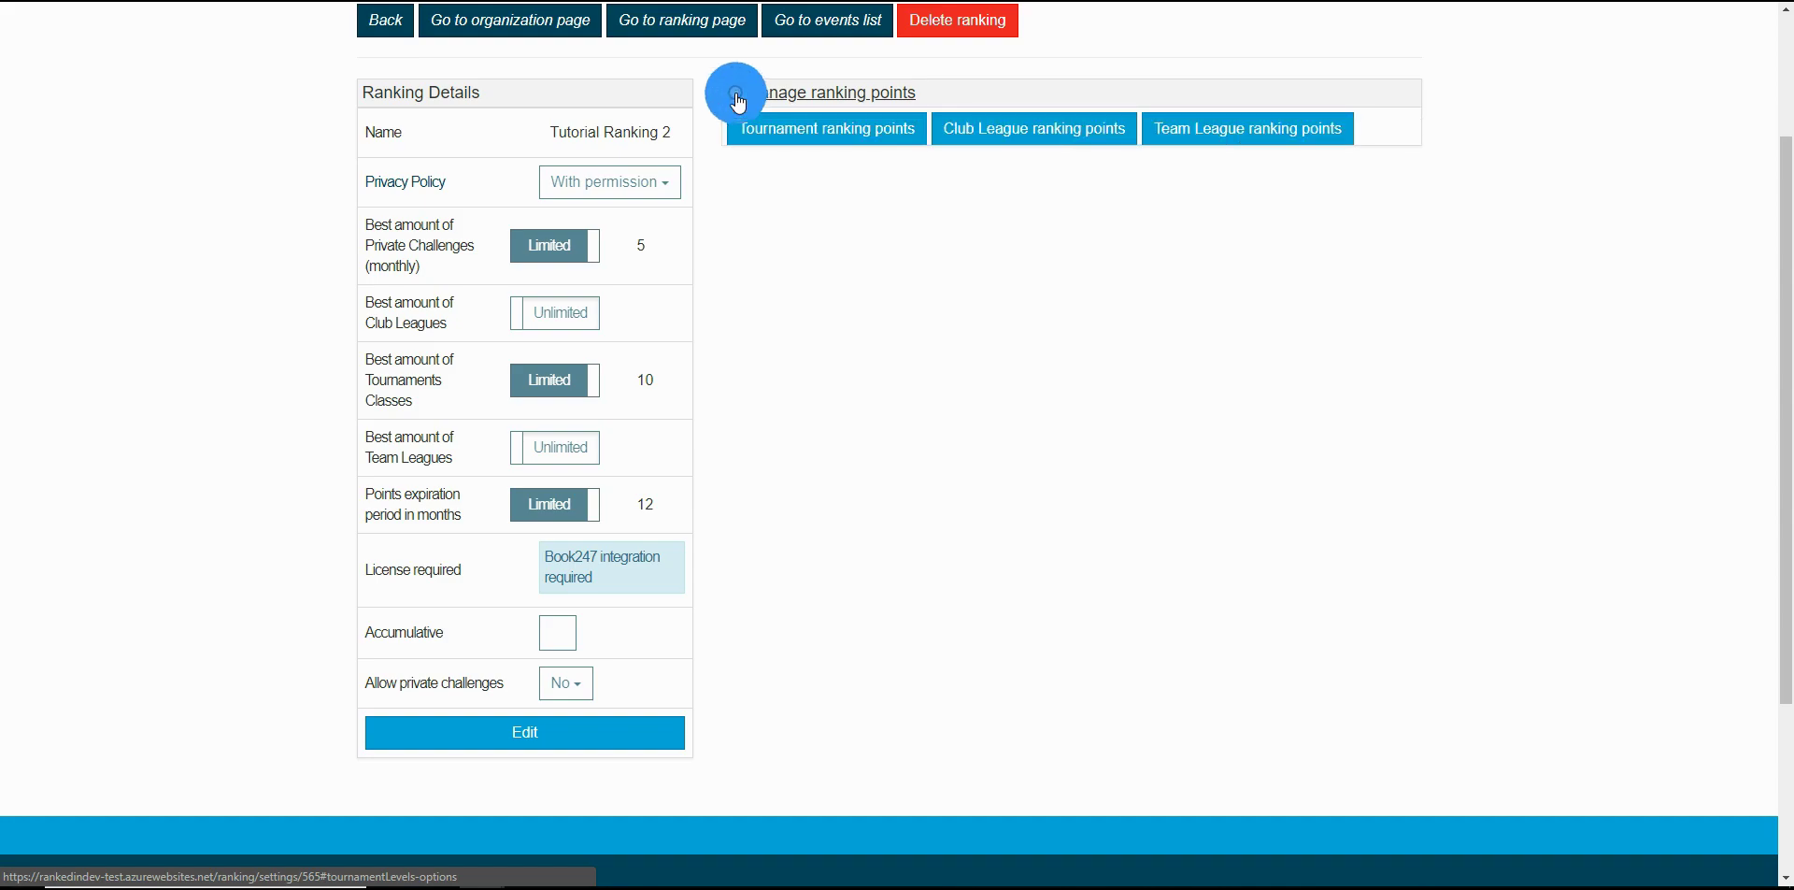
pyautogui.click(825, 136)
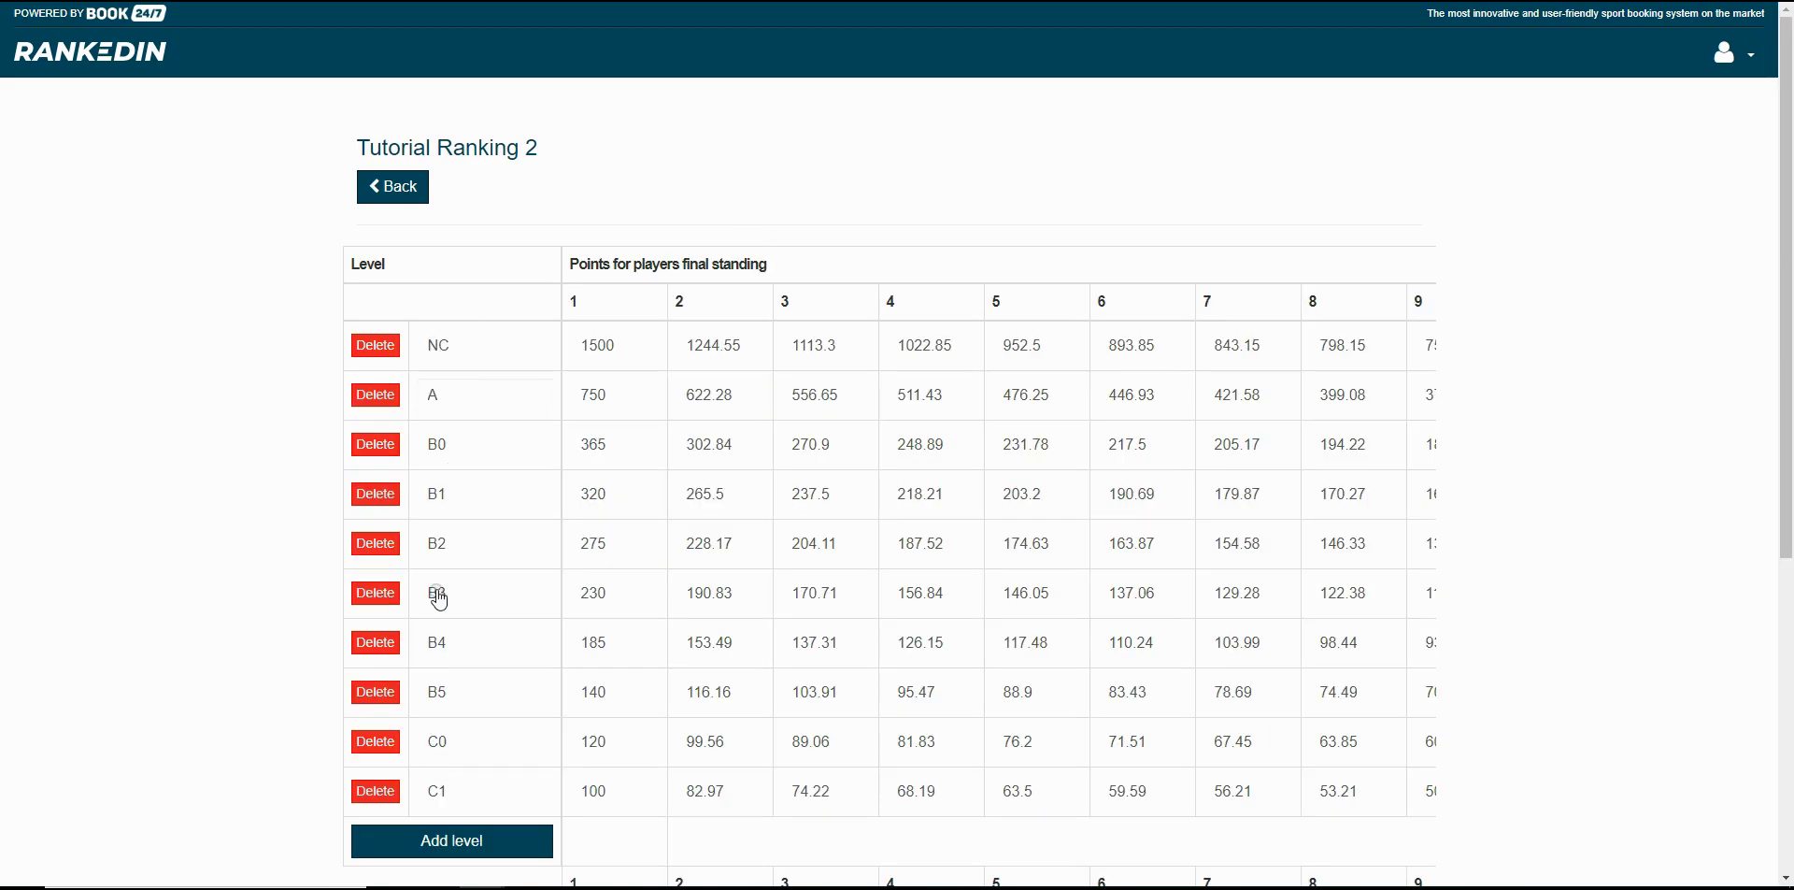
pyautogui.click(463, 343)
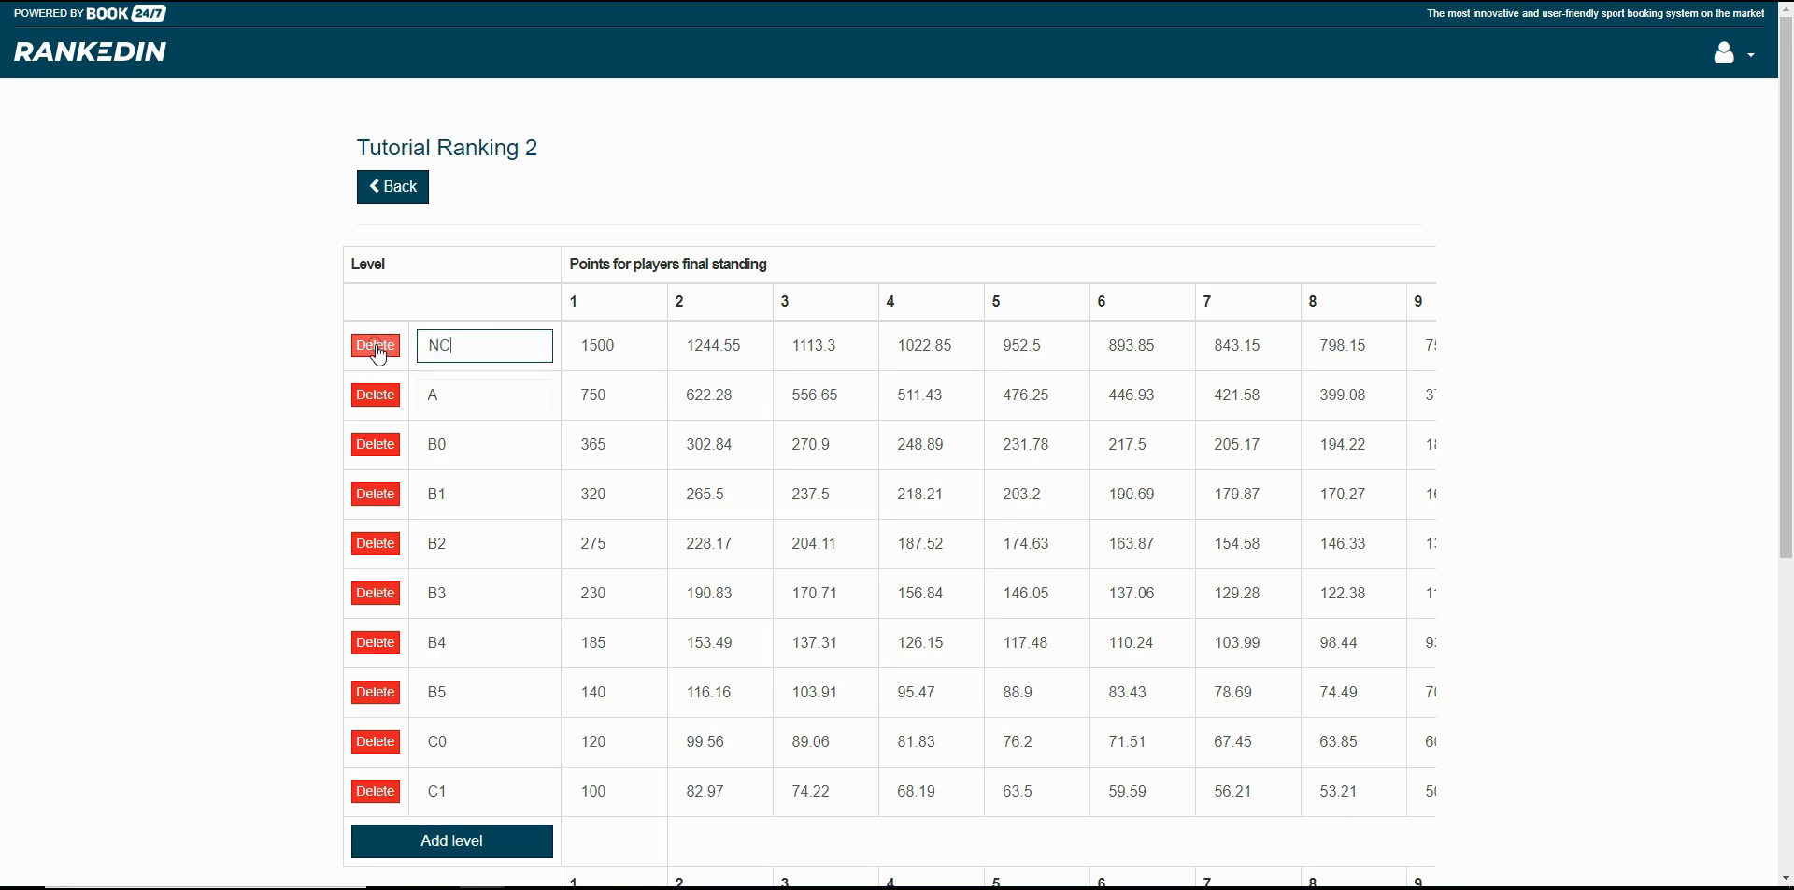
pyautogui.doubleClick(571, 299)
pyautogui.doubleClick(678, 299)
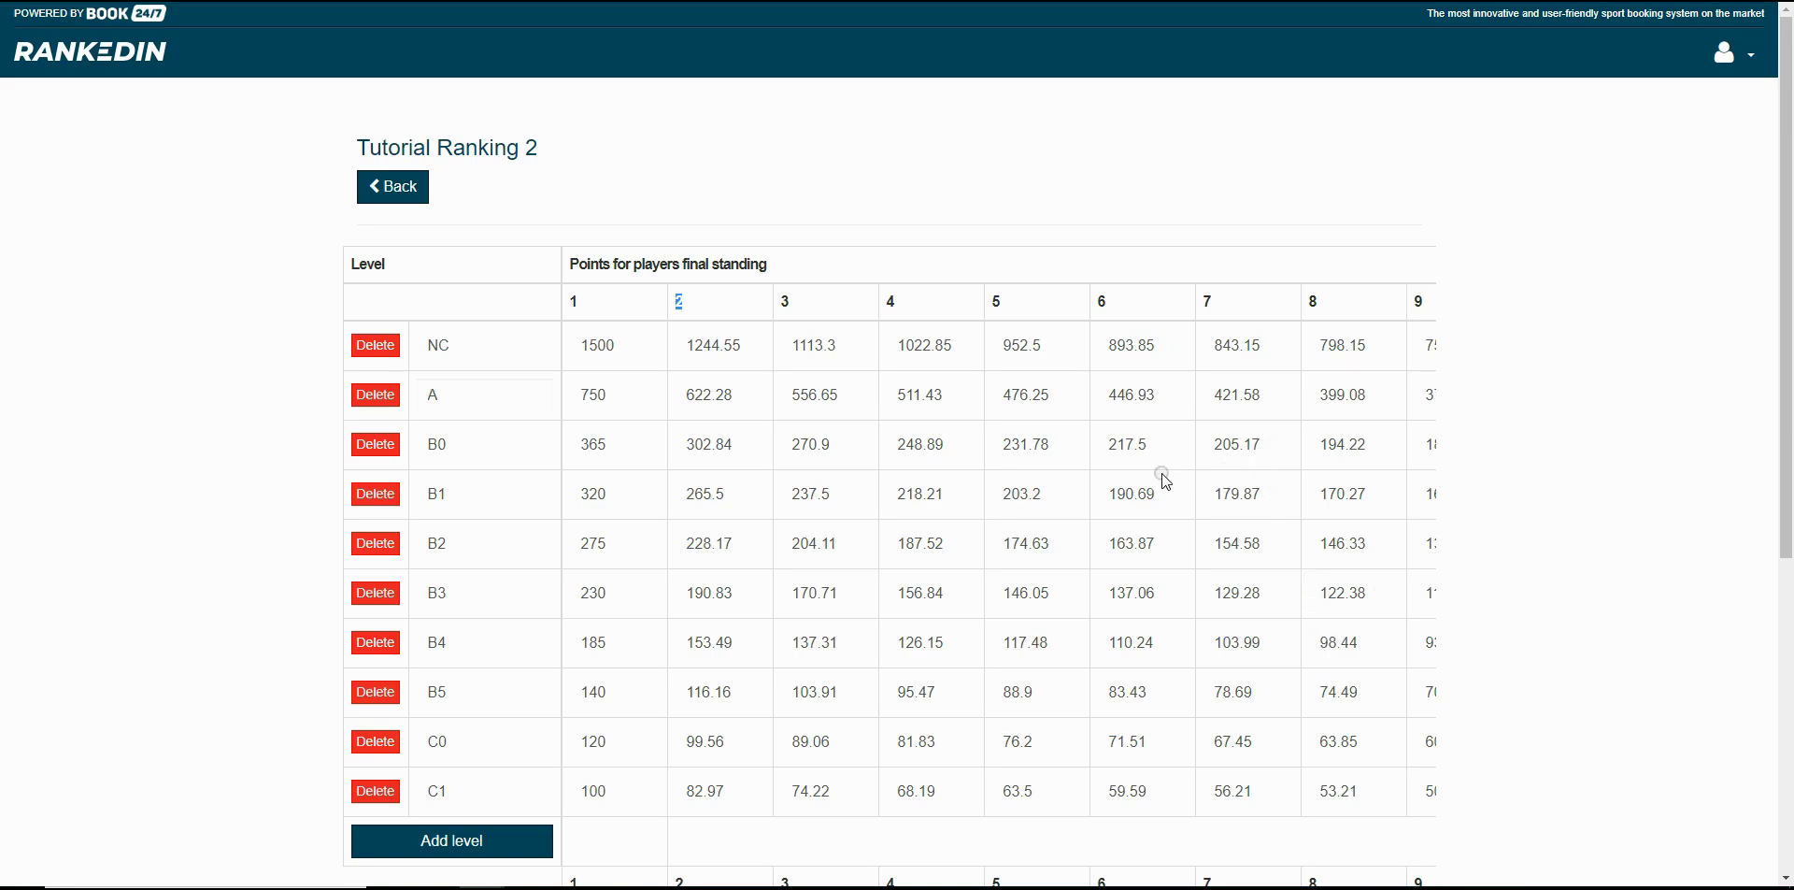
# Add a new level named Juniors to the tournament ranking points table
pyautogui.scroll(-2, 1162, 472)
pyautogui.click(463, 839)
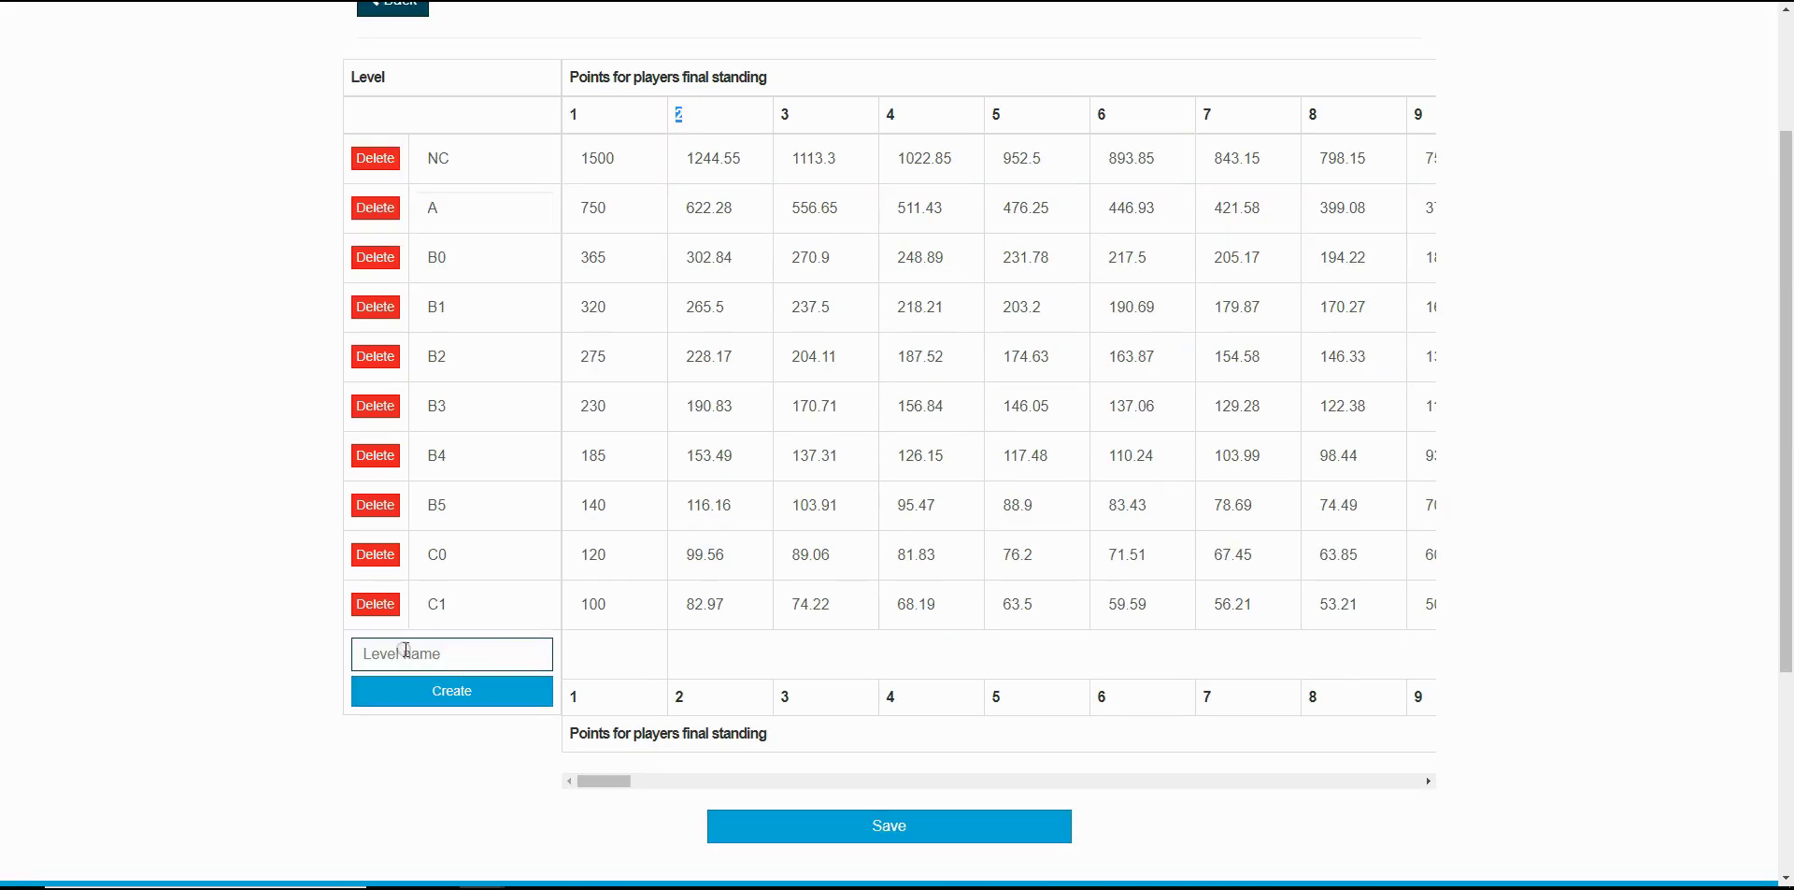
pyautogui.click(405, 648)
pyautogui.write('Ju')
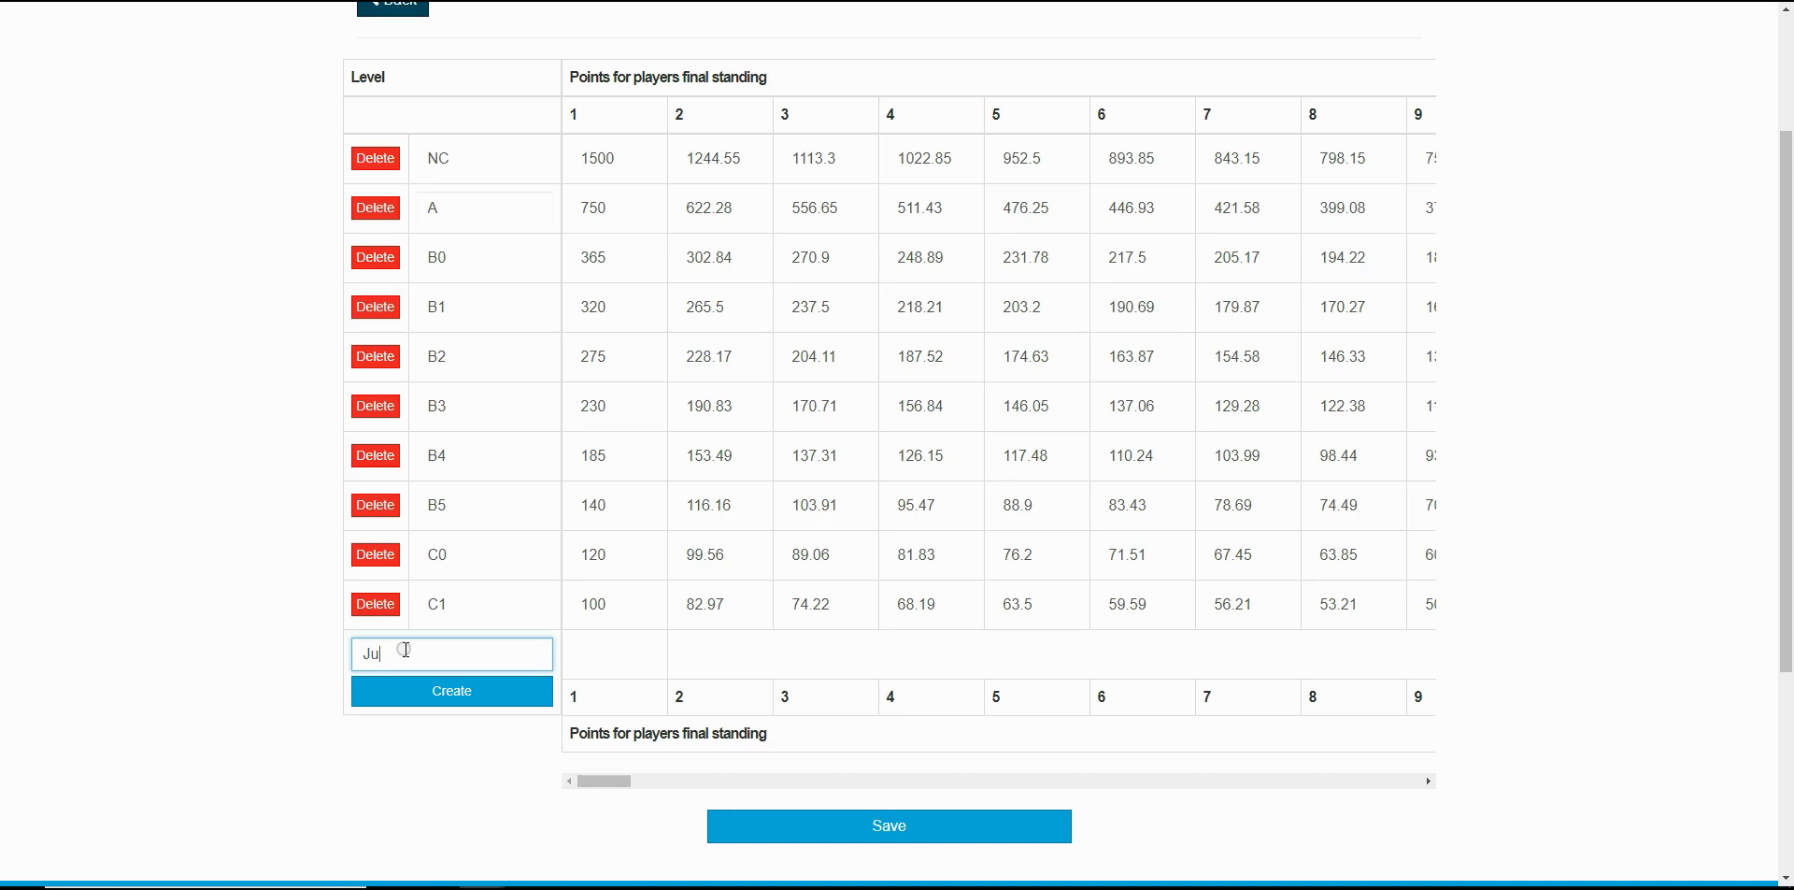
pyautogui.write('niors')
pyautogui.click(433, 693)
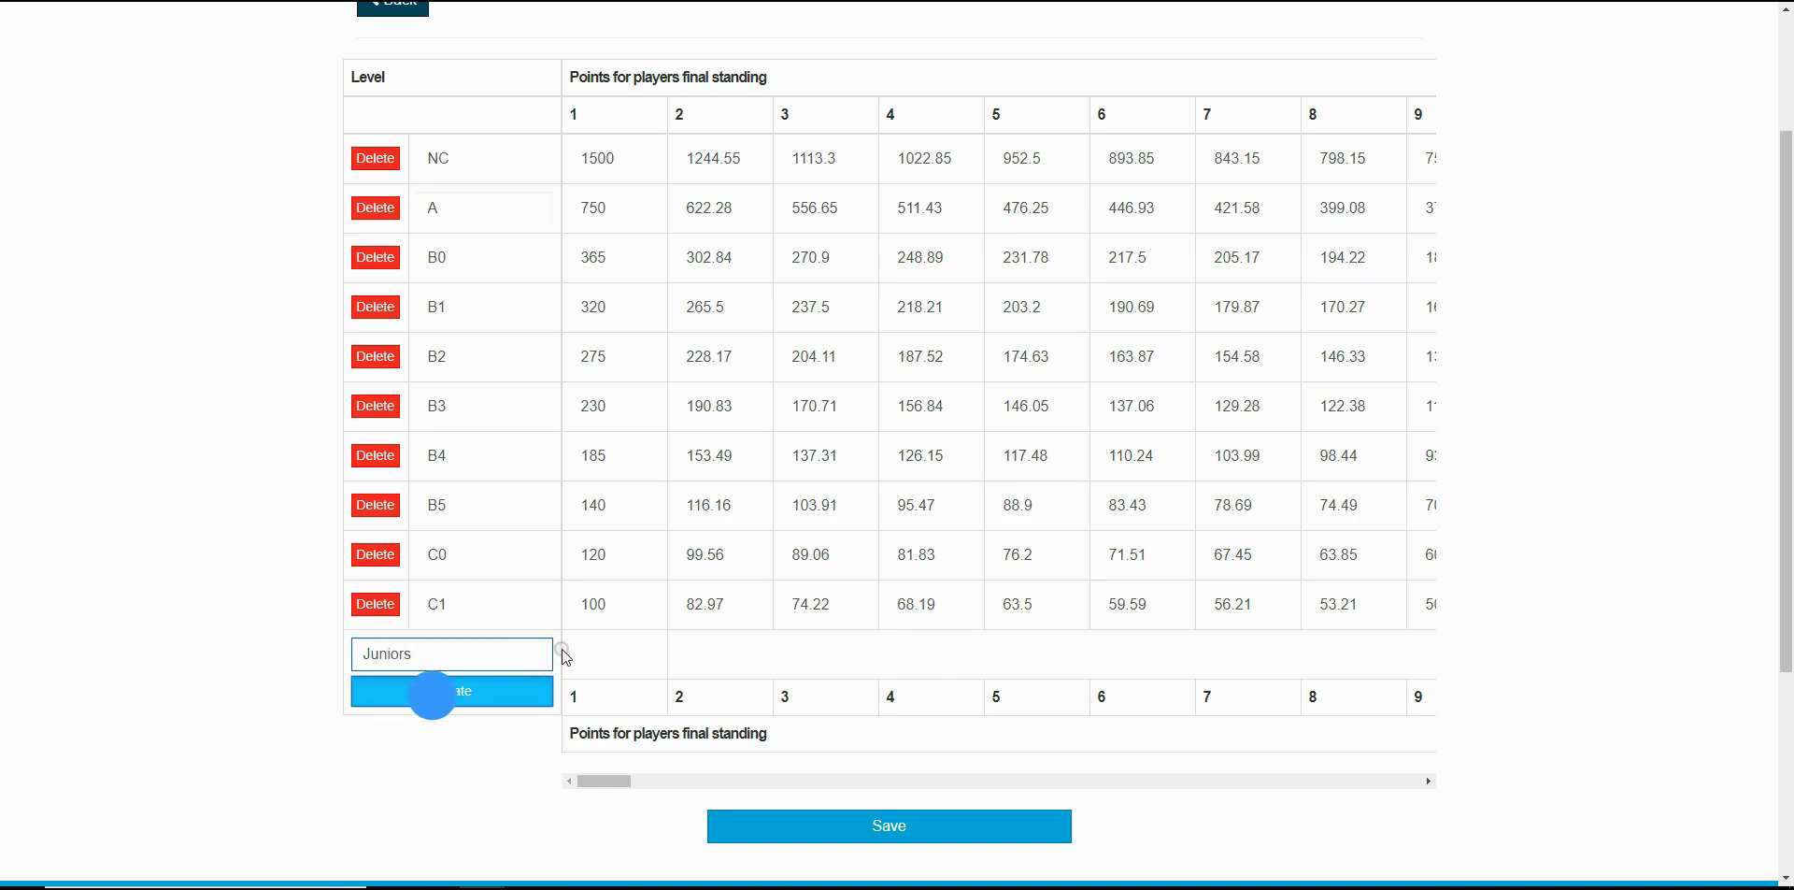
# Give the Juniors level points for standings 1 to 10, from 100 down to 10 in steps of 10, and save the table
pyautogui.click(603, 652)
pyautogui.write('100')
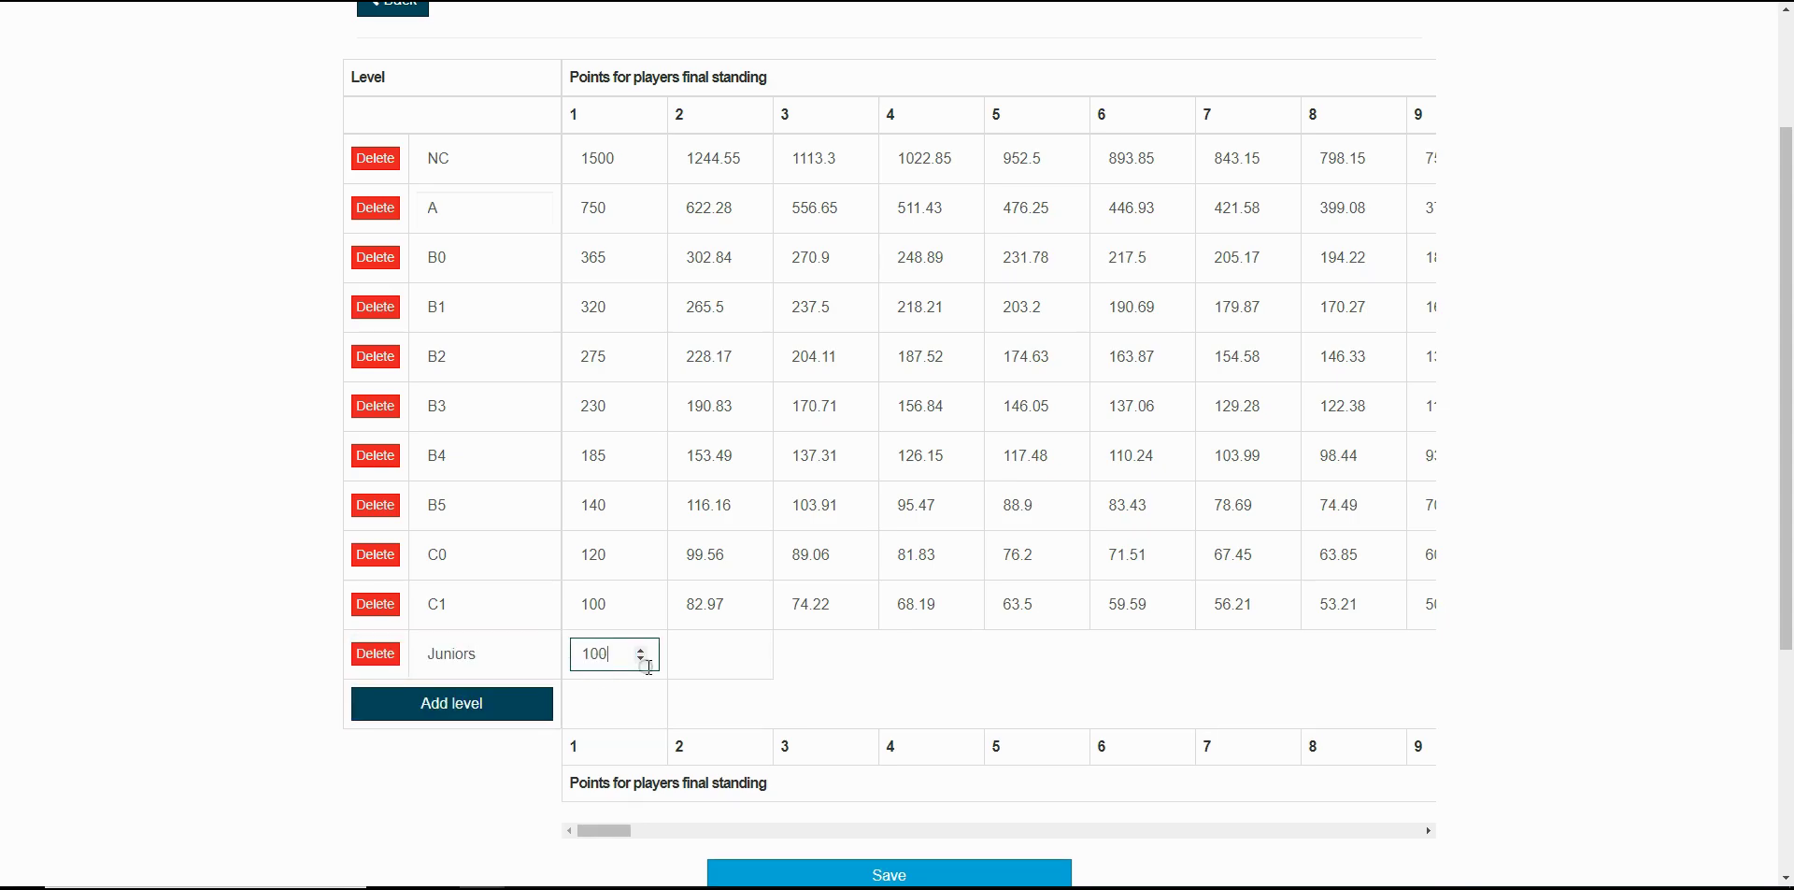
pyautogui.press('Return')
pyautogui.write('90')
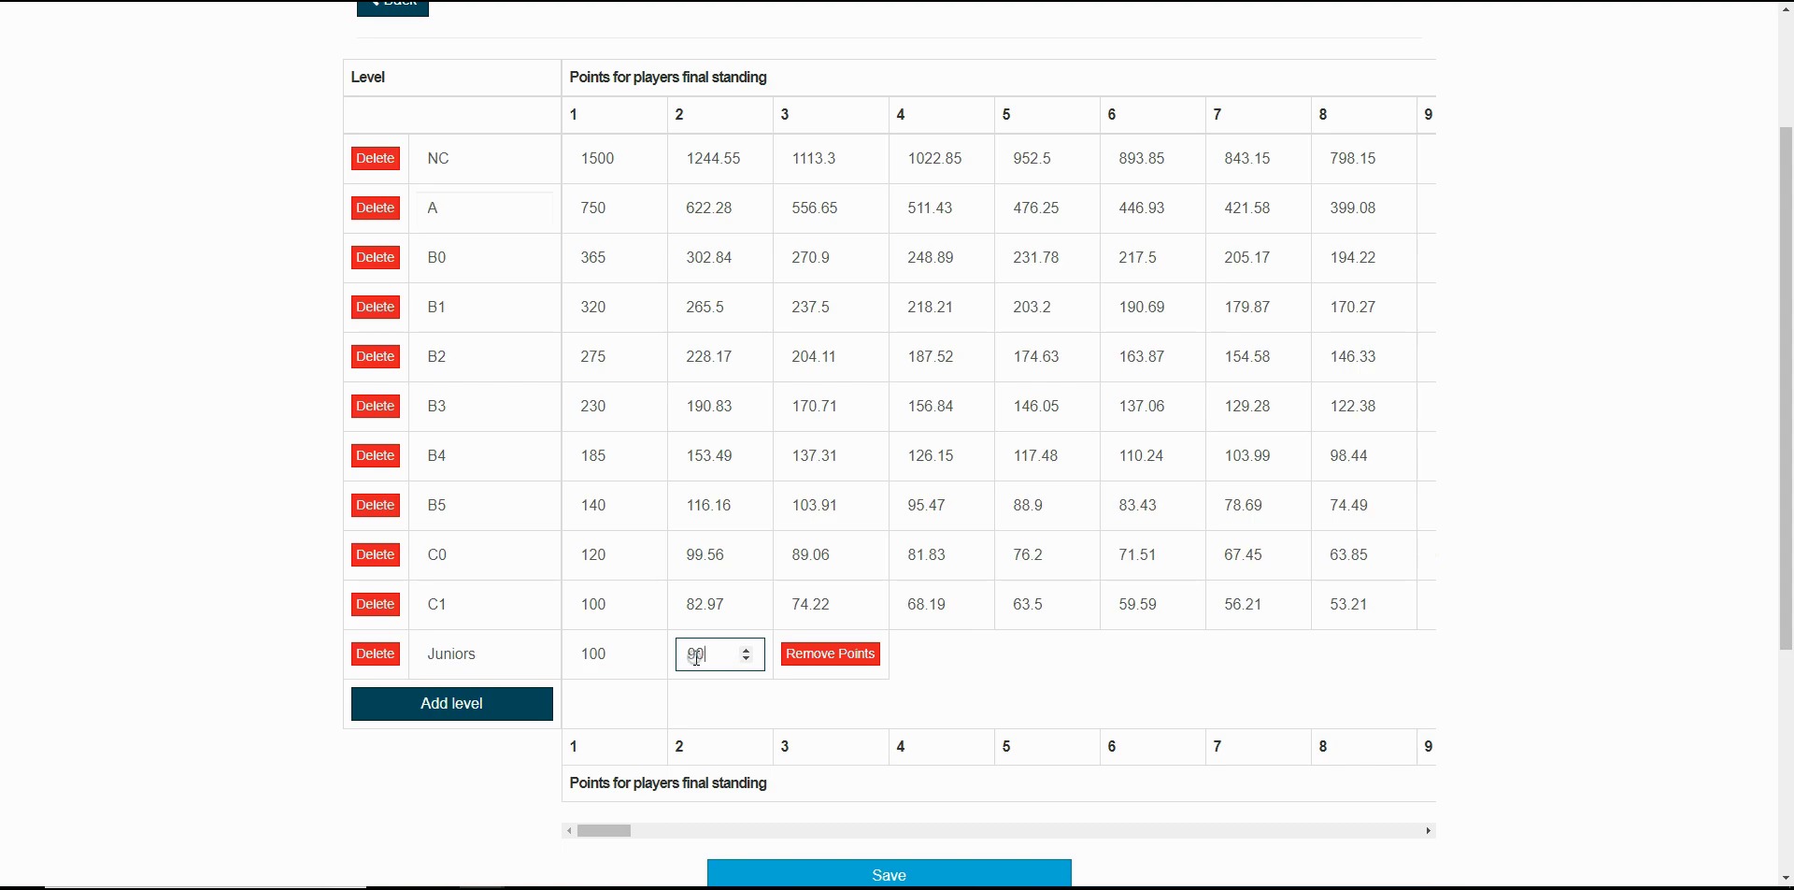
pyautogui.press('Return')
pyautogui.write('80')
pyautogui.press('Return')
pyautogui.write('70')
pyautogui.press('Return')
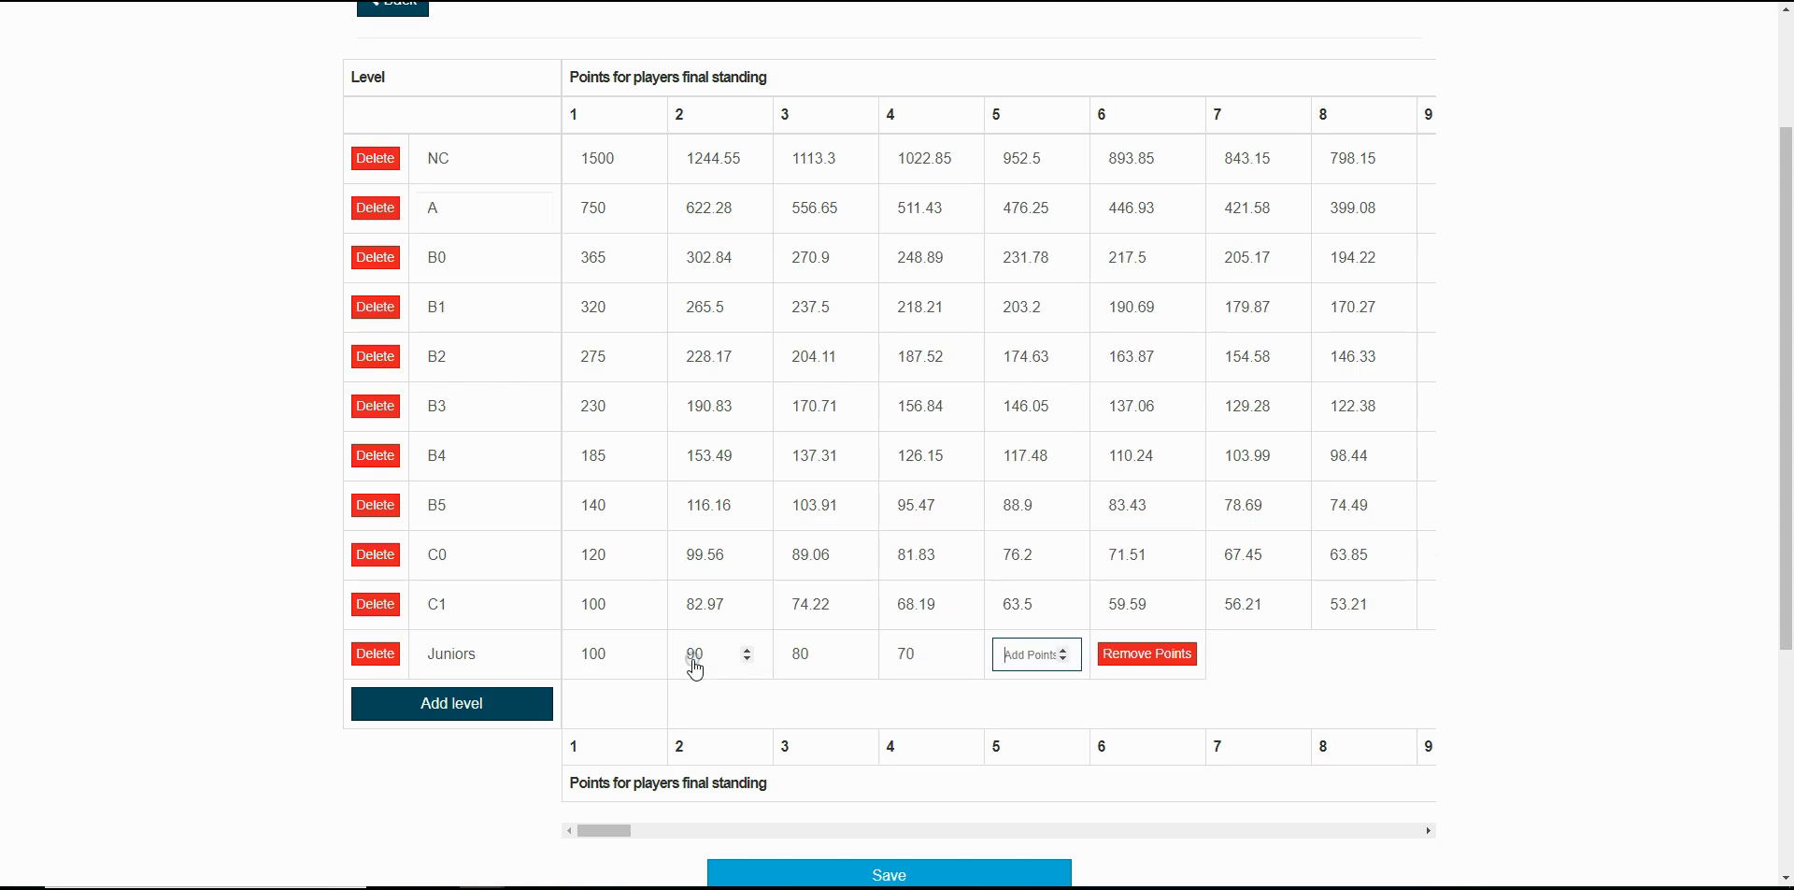
pyautogui.write('60')
pyautogui.press('Return')
pyautogui.write('50')
pyautogui.press('Return')
pyautogui.write('40')
pyautogui.press('Return')
pyautogui.write('30')
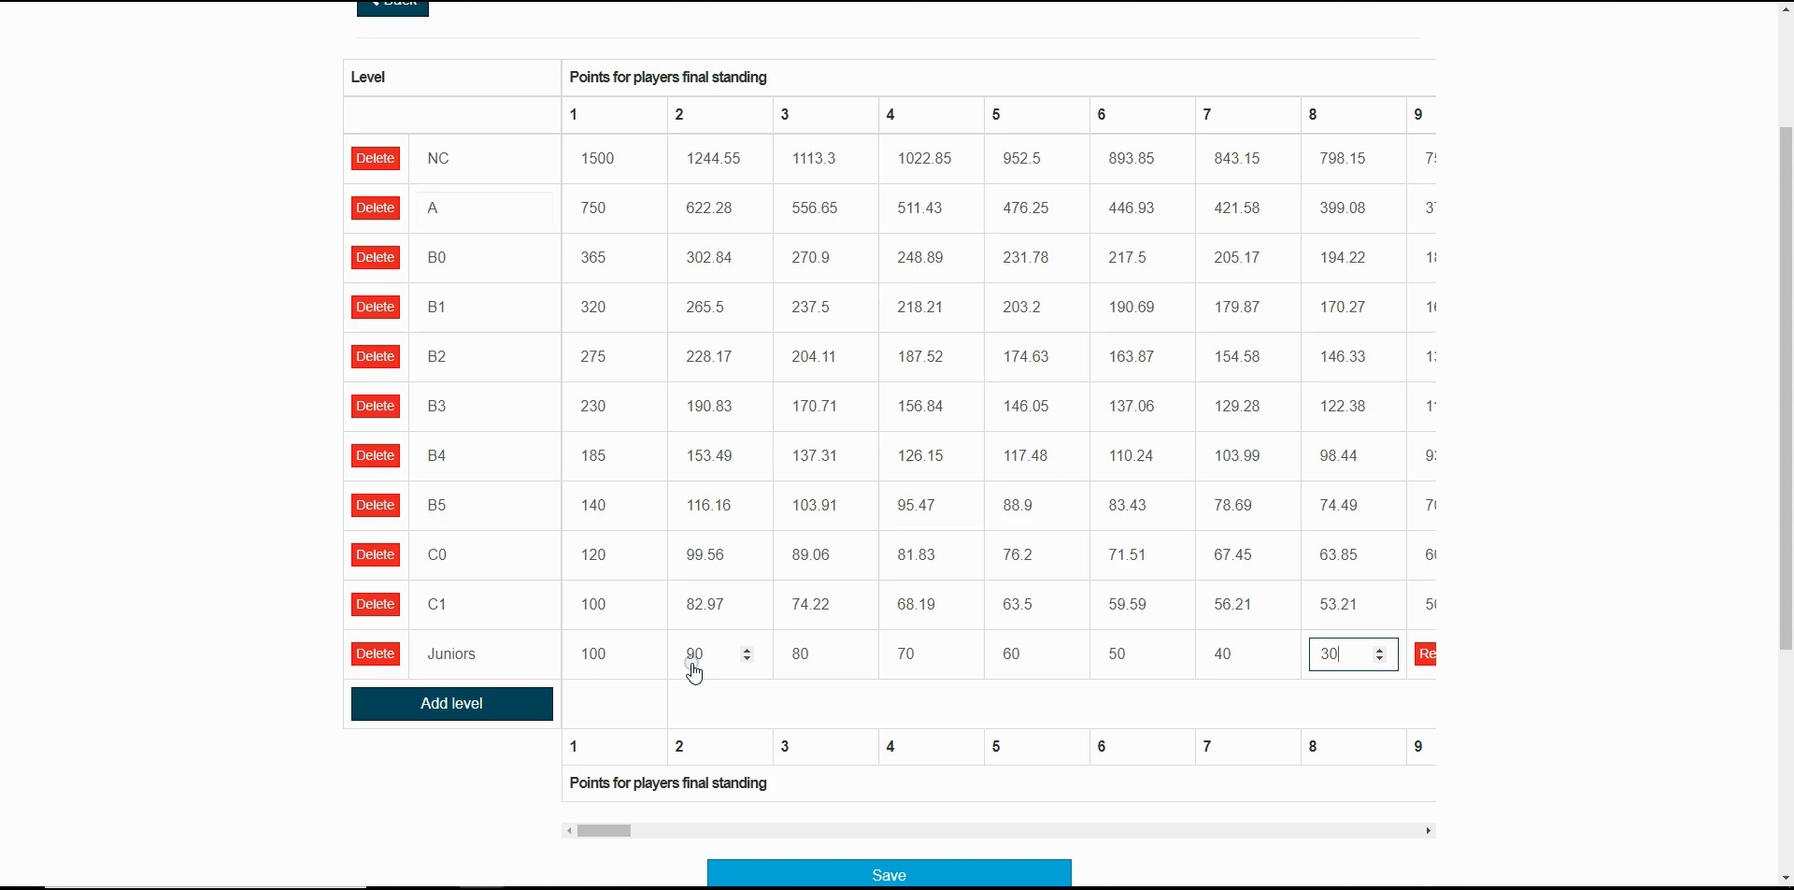
pyautogui.press('Return')
pyautogui.write('20')
pyautogui.press('Return')
pyautogui.write('10')
pyautogui.press('Return')
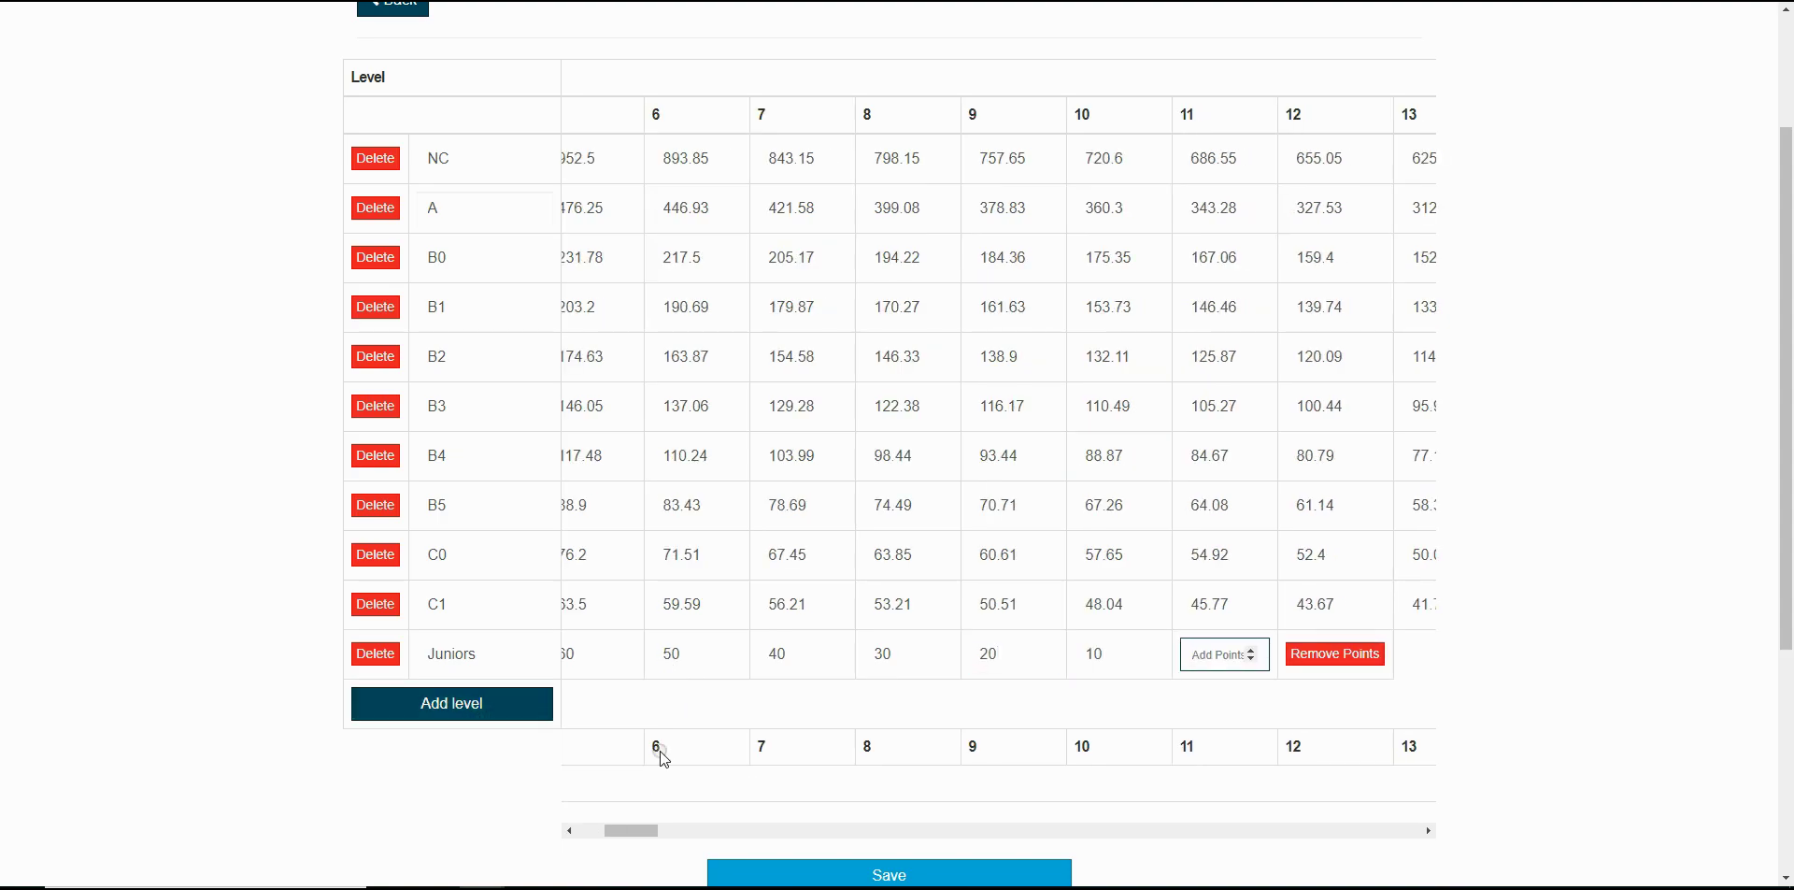
pyautogui.click(853, 871)
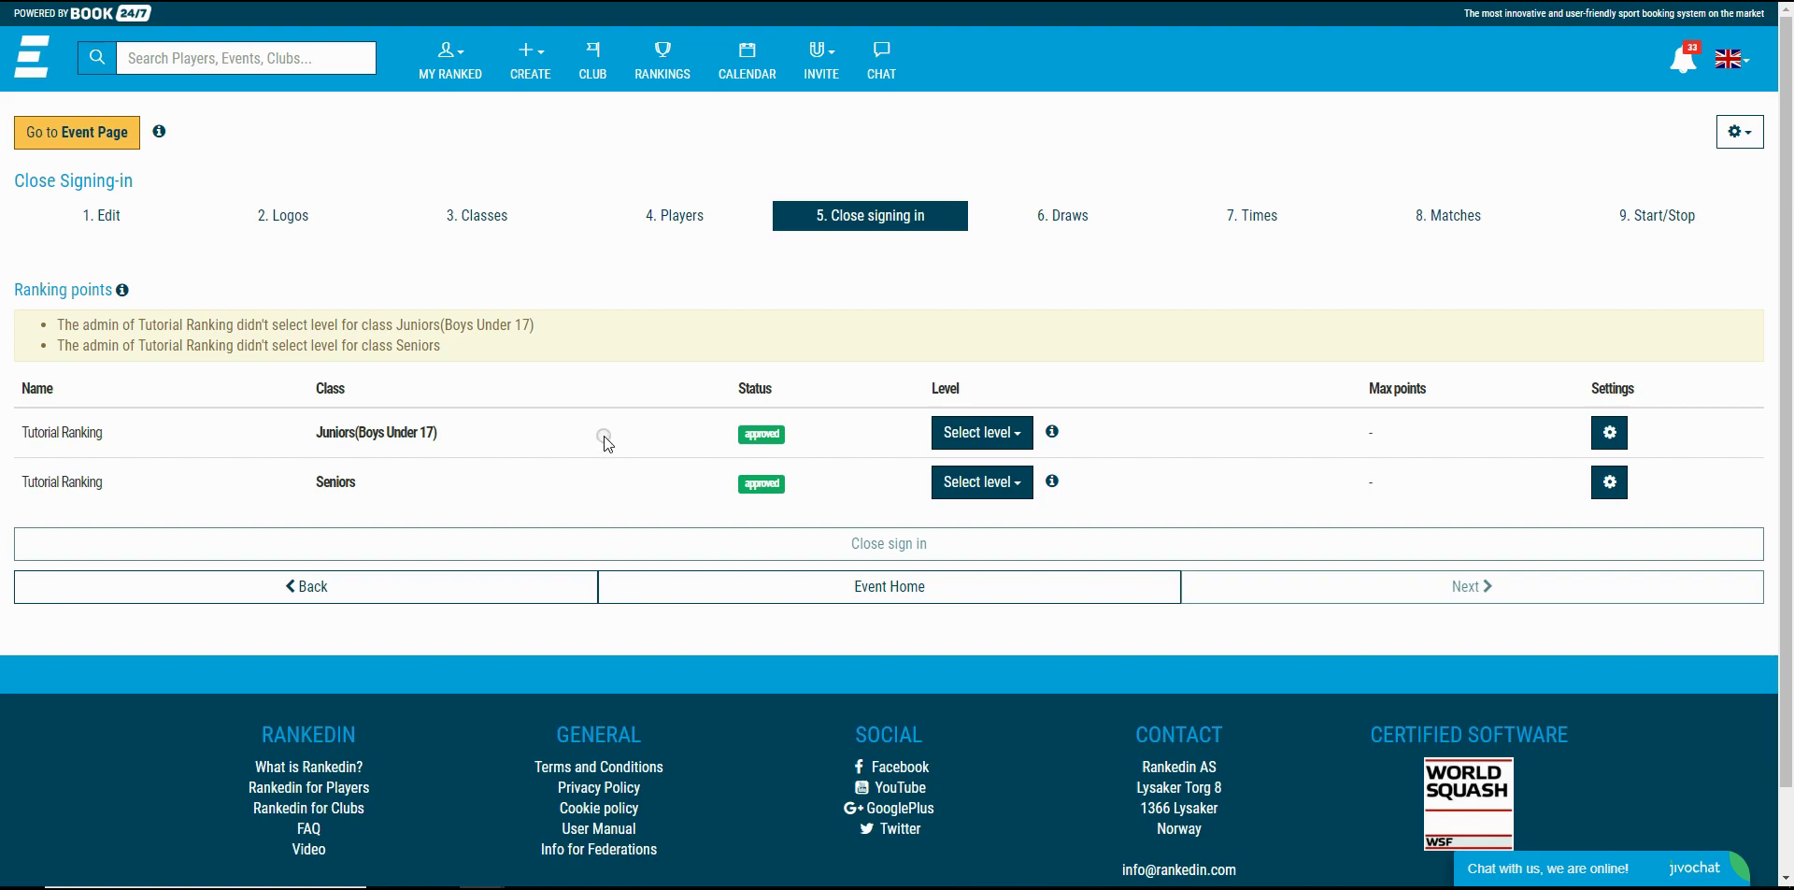
# Select level NC for the Seniors class and level Juniors for the Juniors (Boys Under 17) class under Tutorial Ranking
pyautogui.click(979, 486)
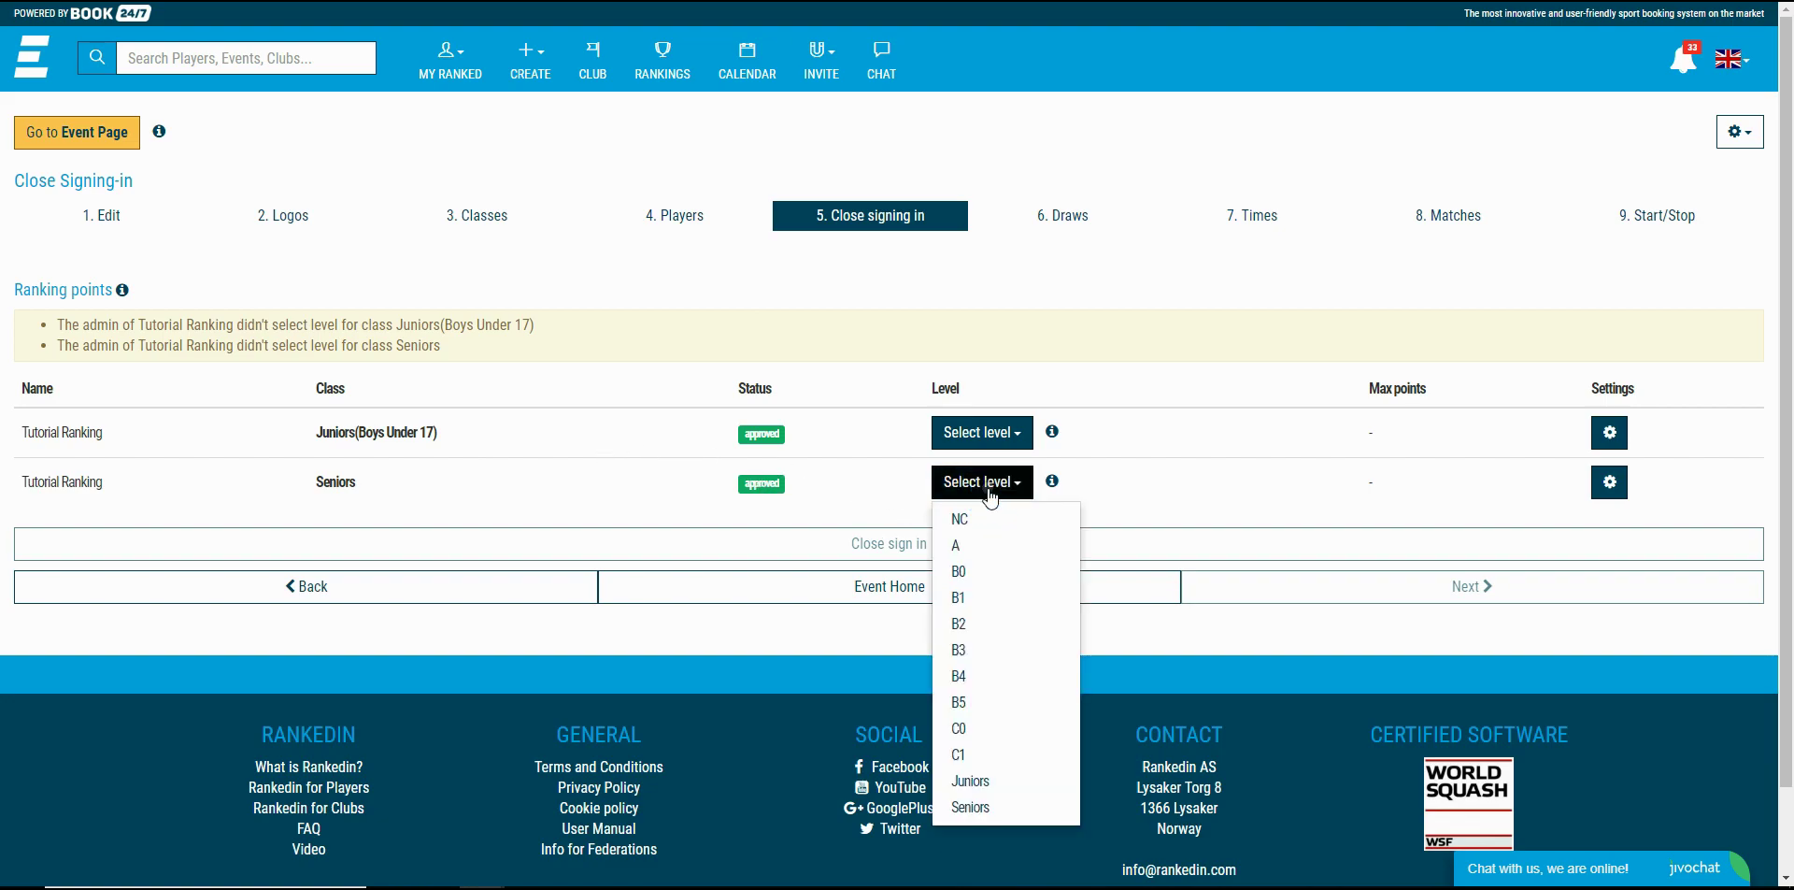
pyautogui.click(961, 519)
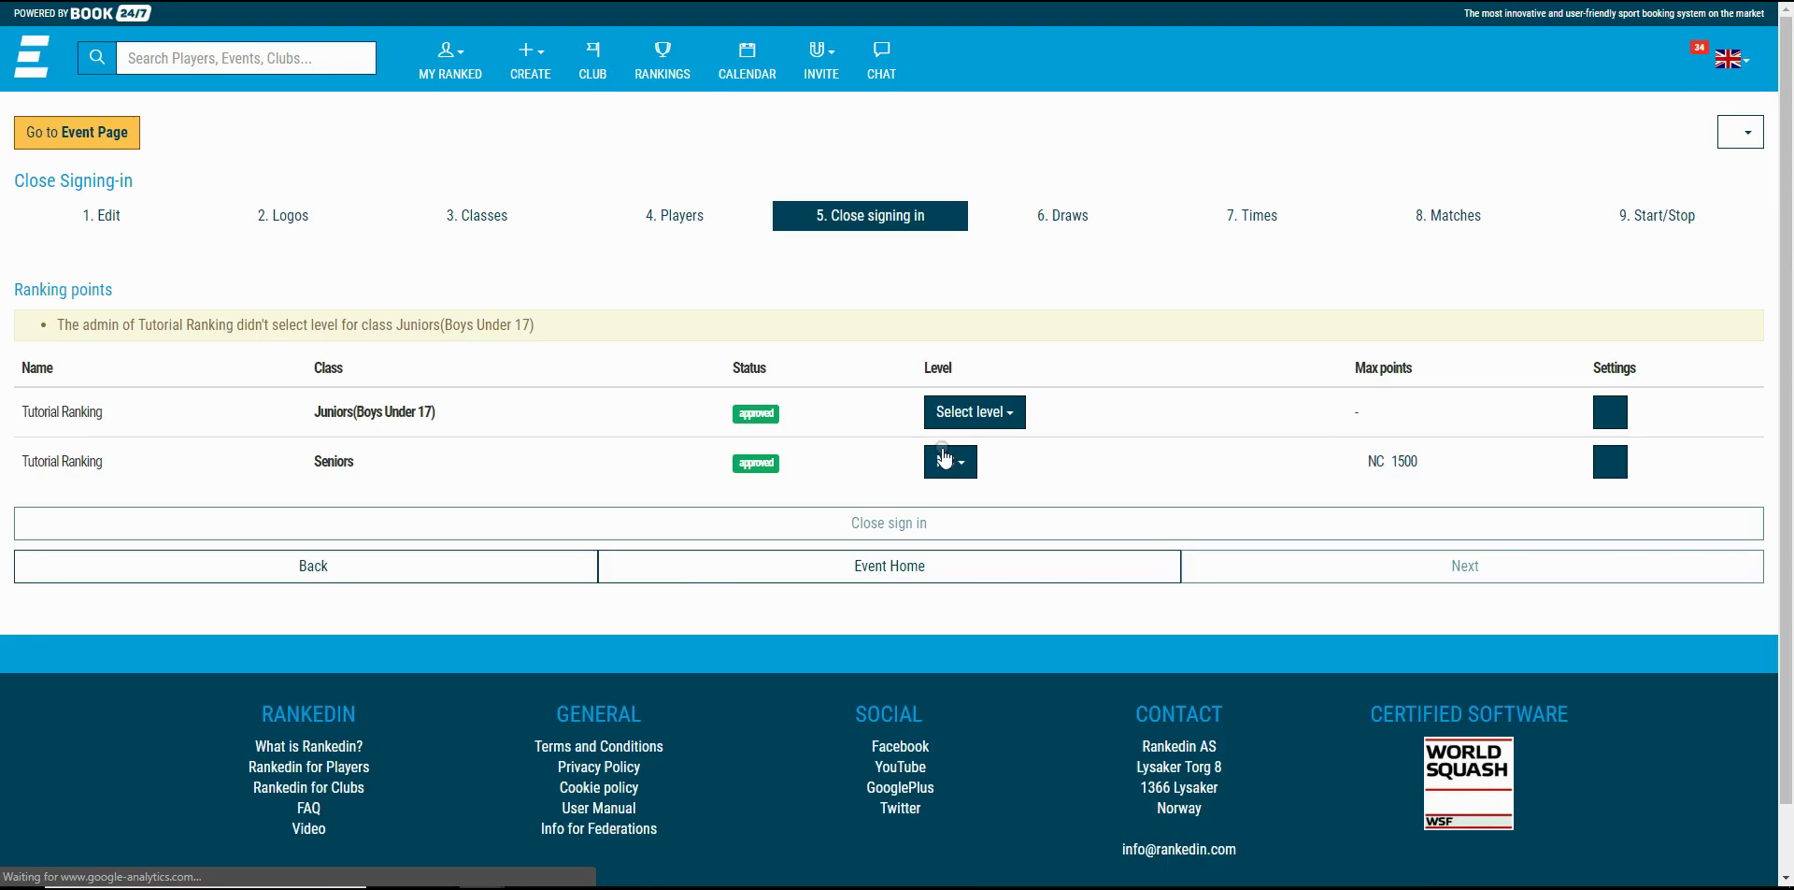
pyautogui.click(948, 422)
pyautogui.click(955, 710)
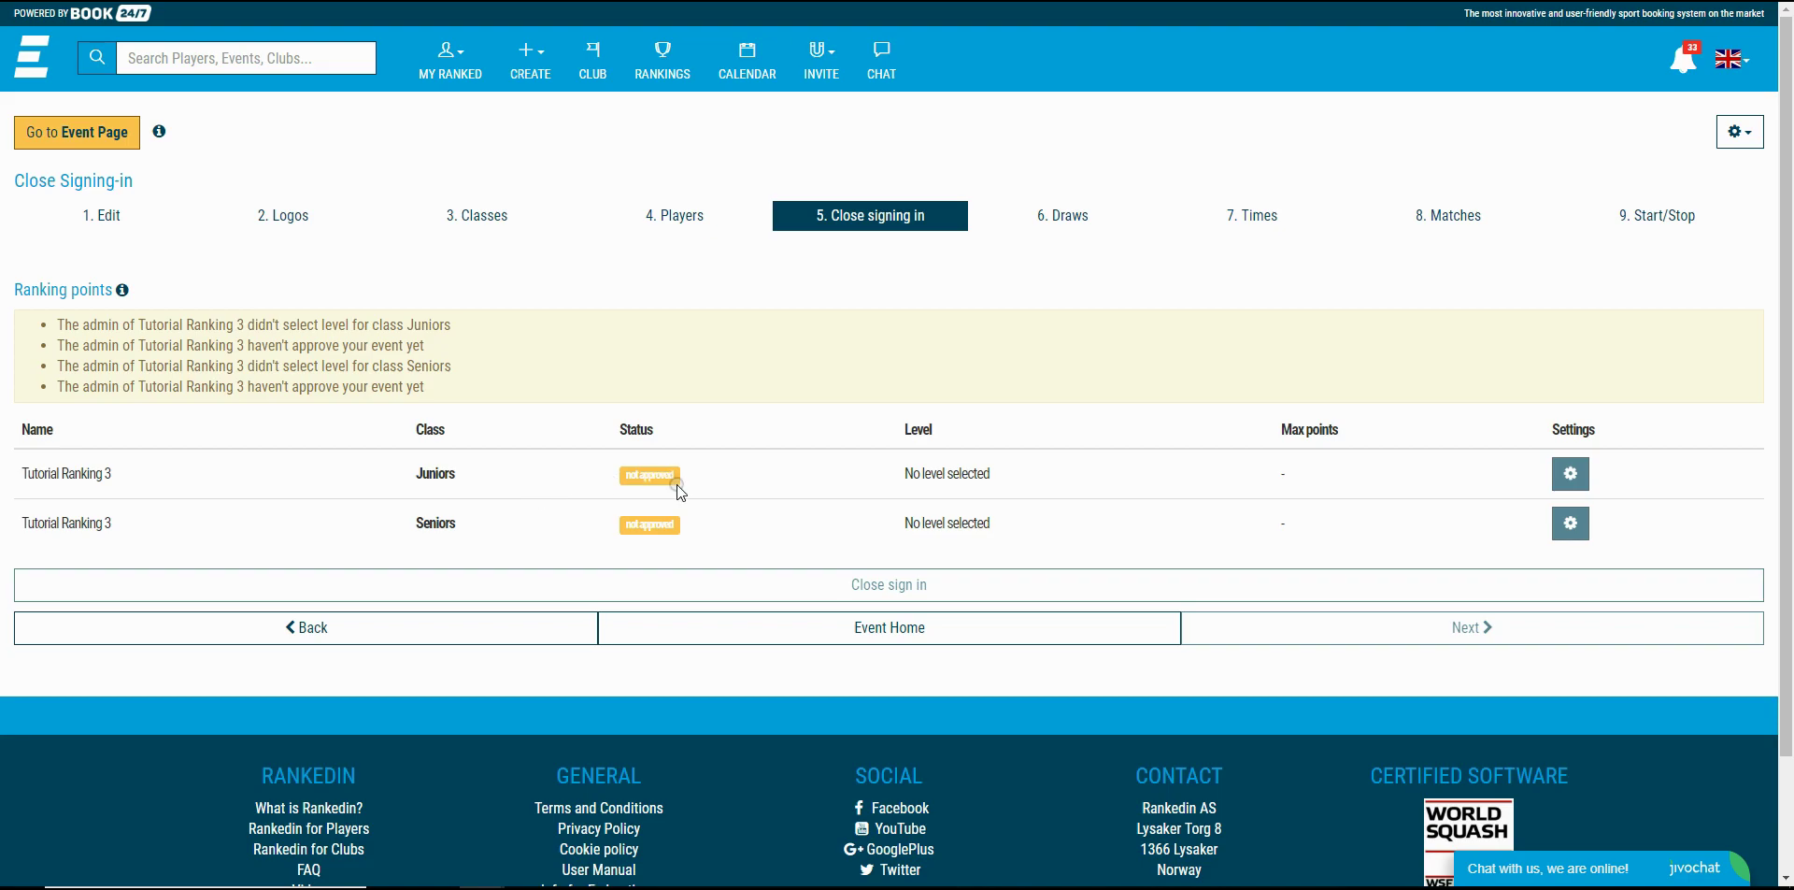
# Check the Tutorial Ranking 3 approval status, switch to the other browser window, search for "ranking 3" and open that ranking's settings
pyautogui.moveTo(612, 474); pyautogui.dragTo(687, 477)
pyautogui.click(481, 886)
pyautogui.click(404, 811)
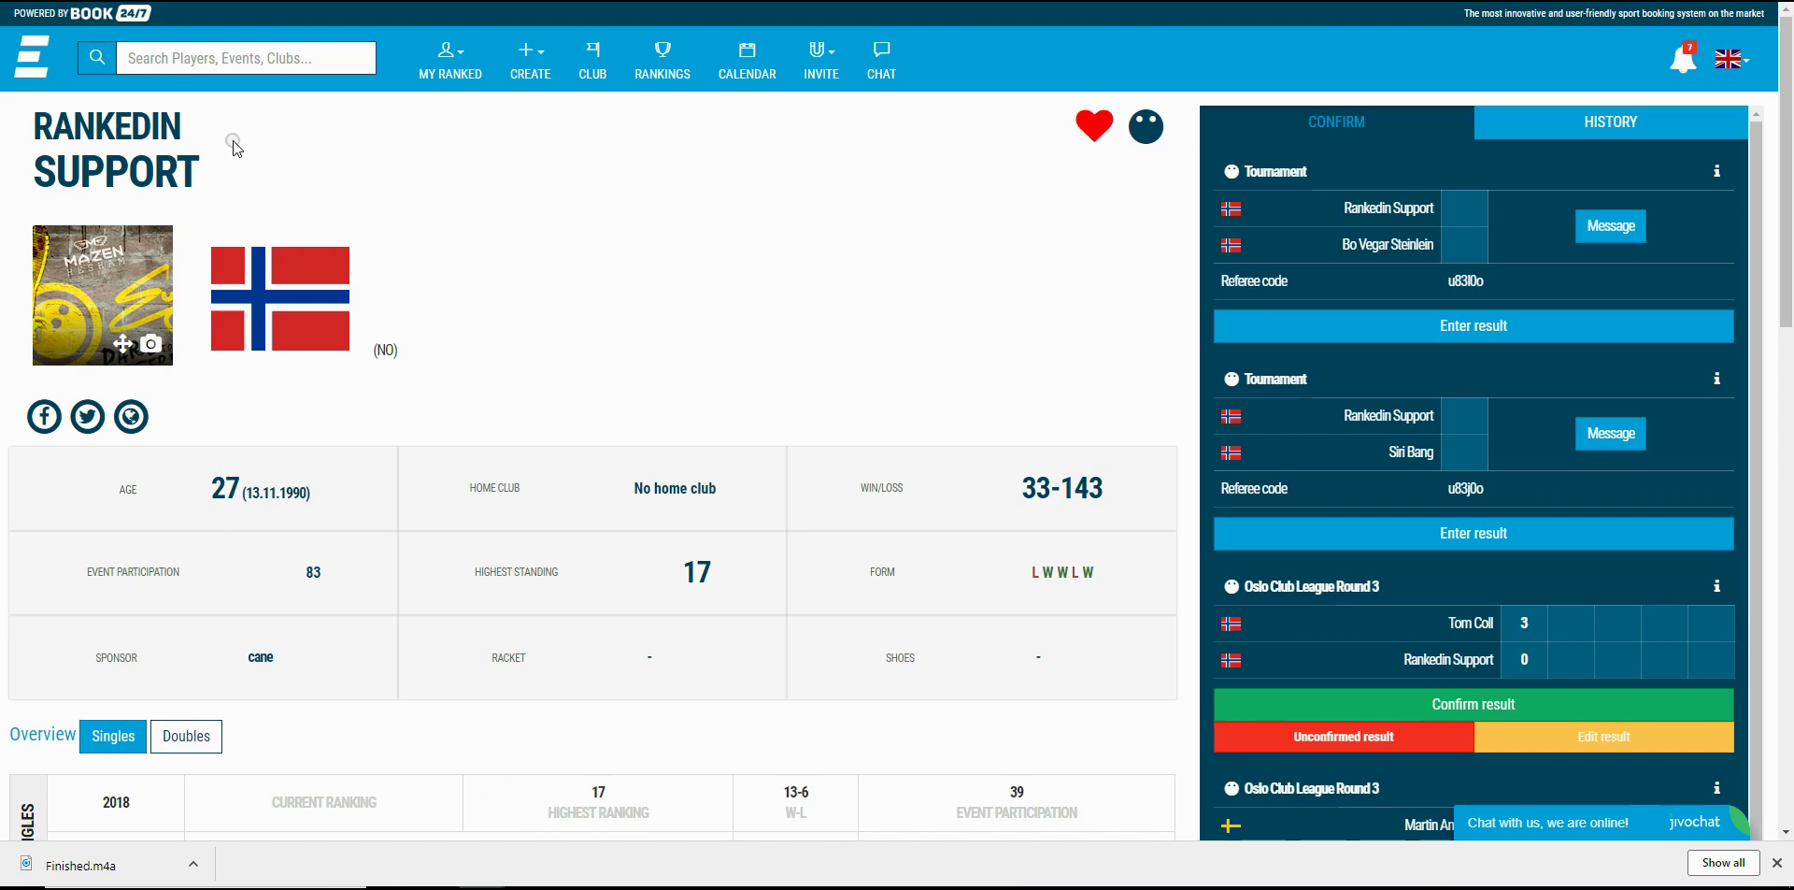
pyautogui.click(217, 61)
pyautogui.write('ranking 3')
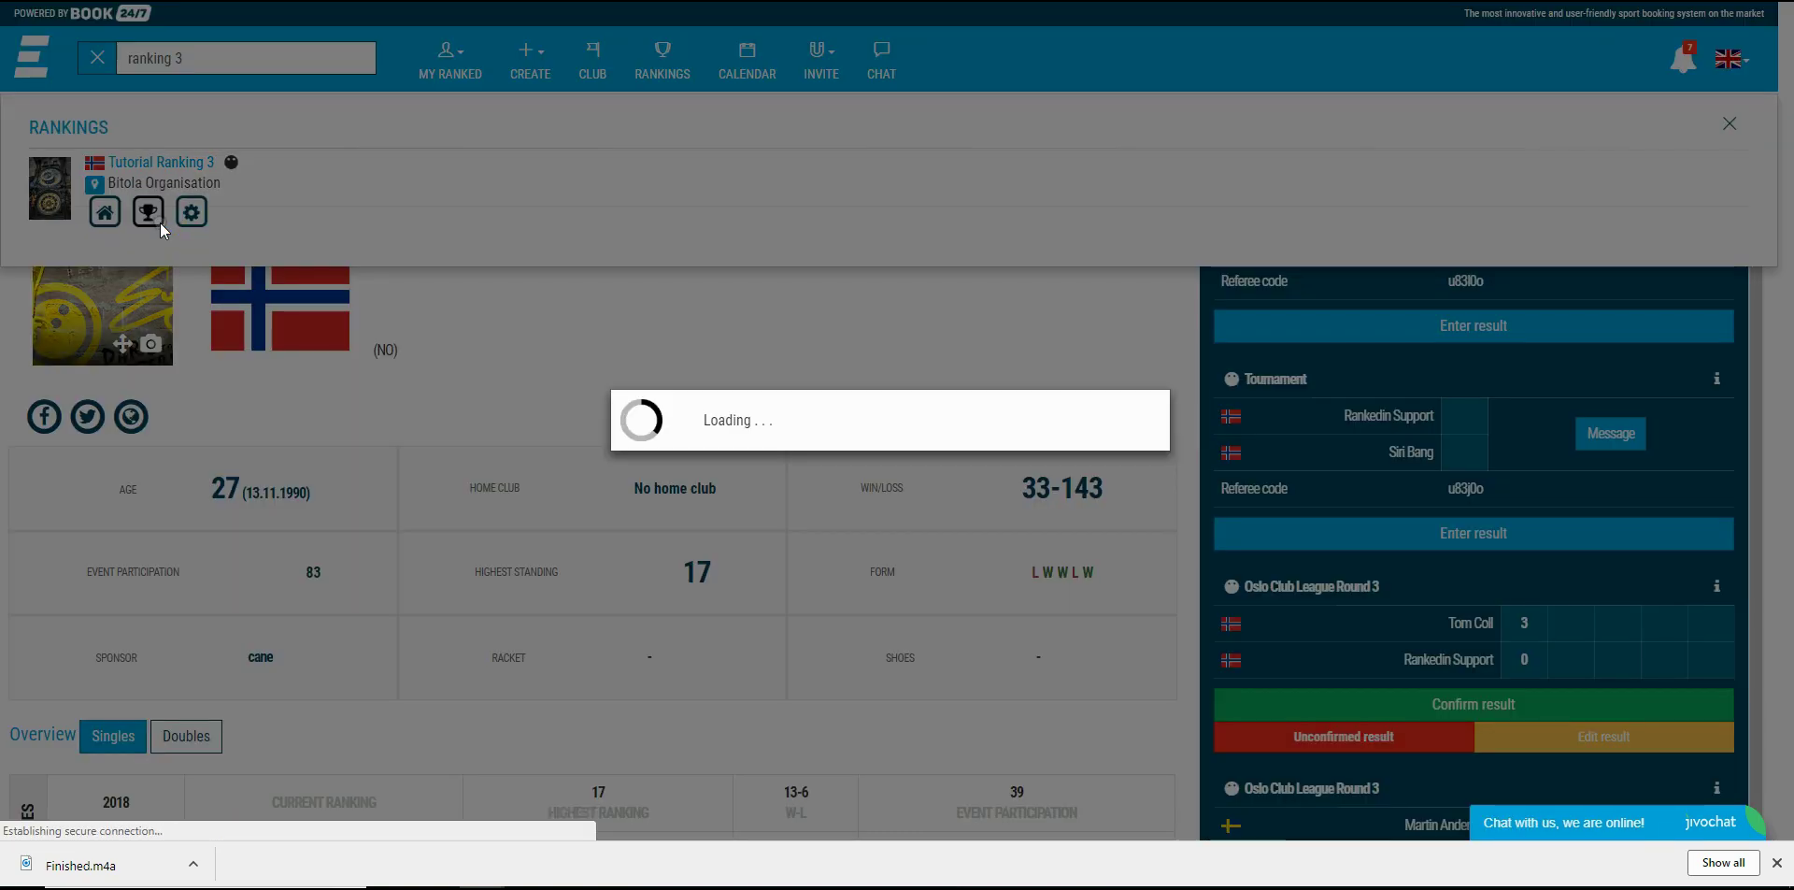
pyautogui.click(157, 218)
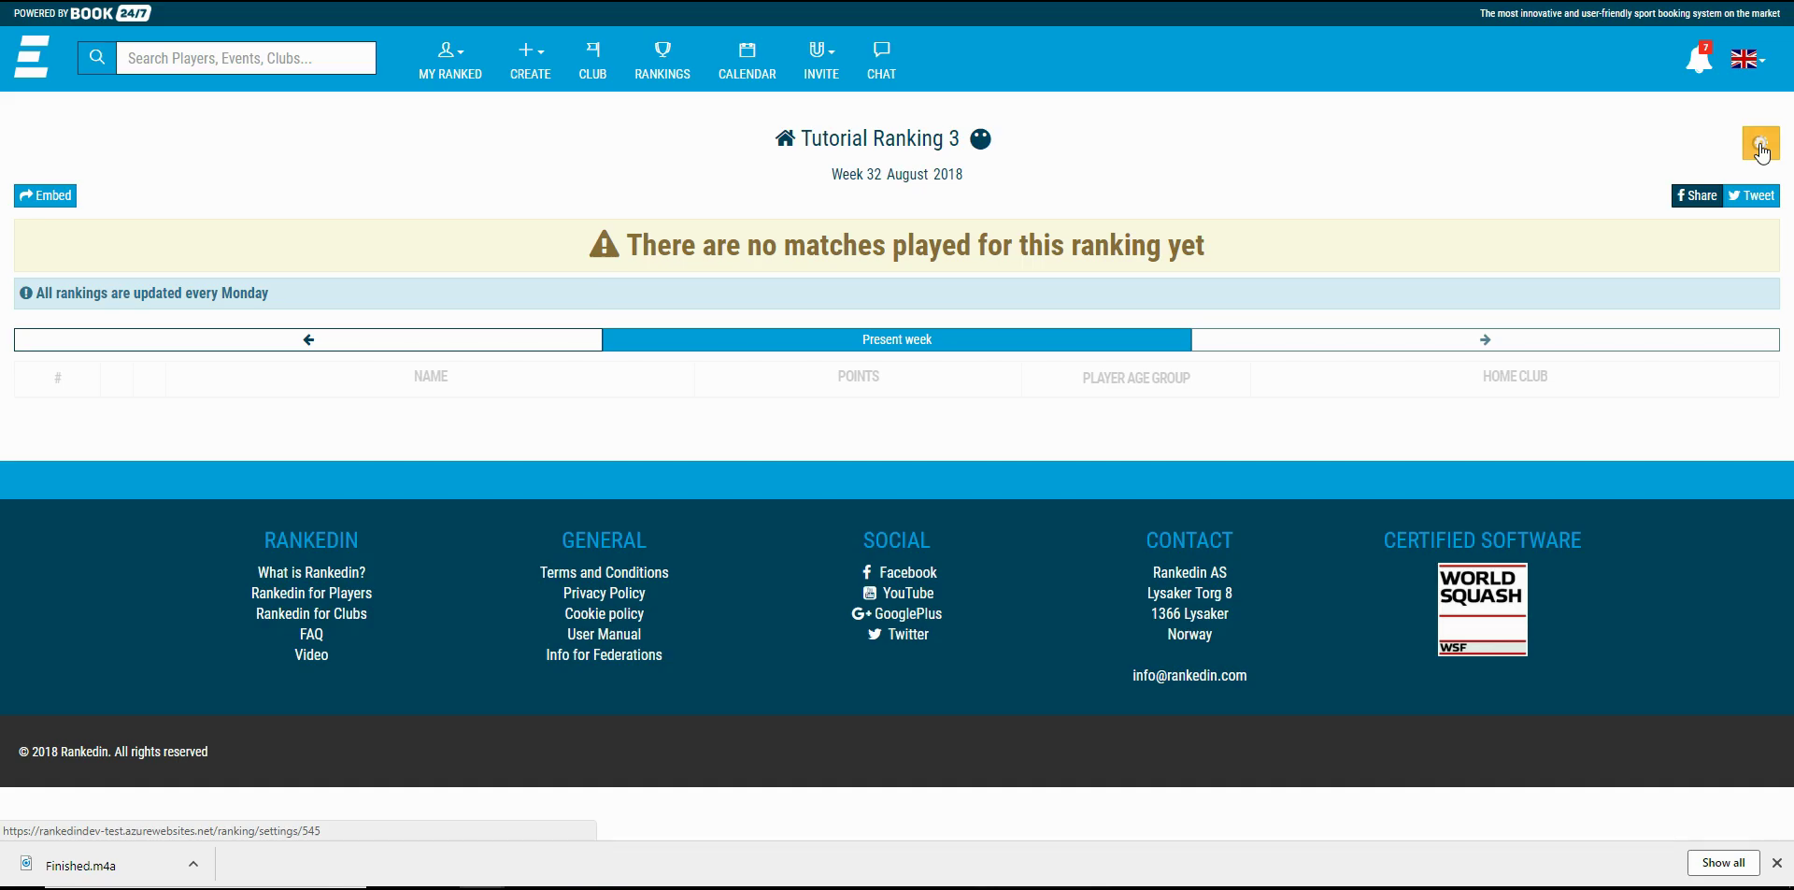
pyautogui.click(1761, 148)
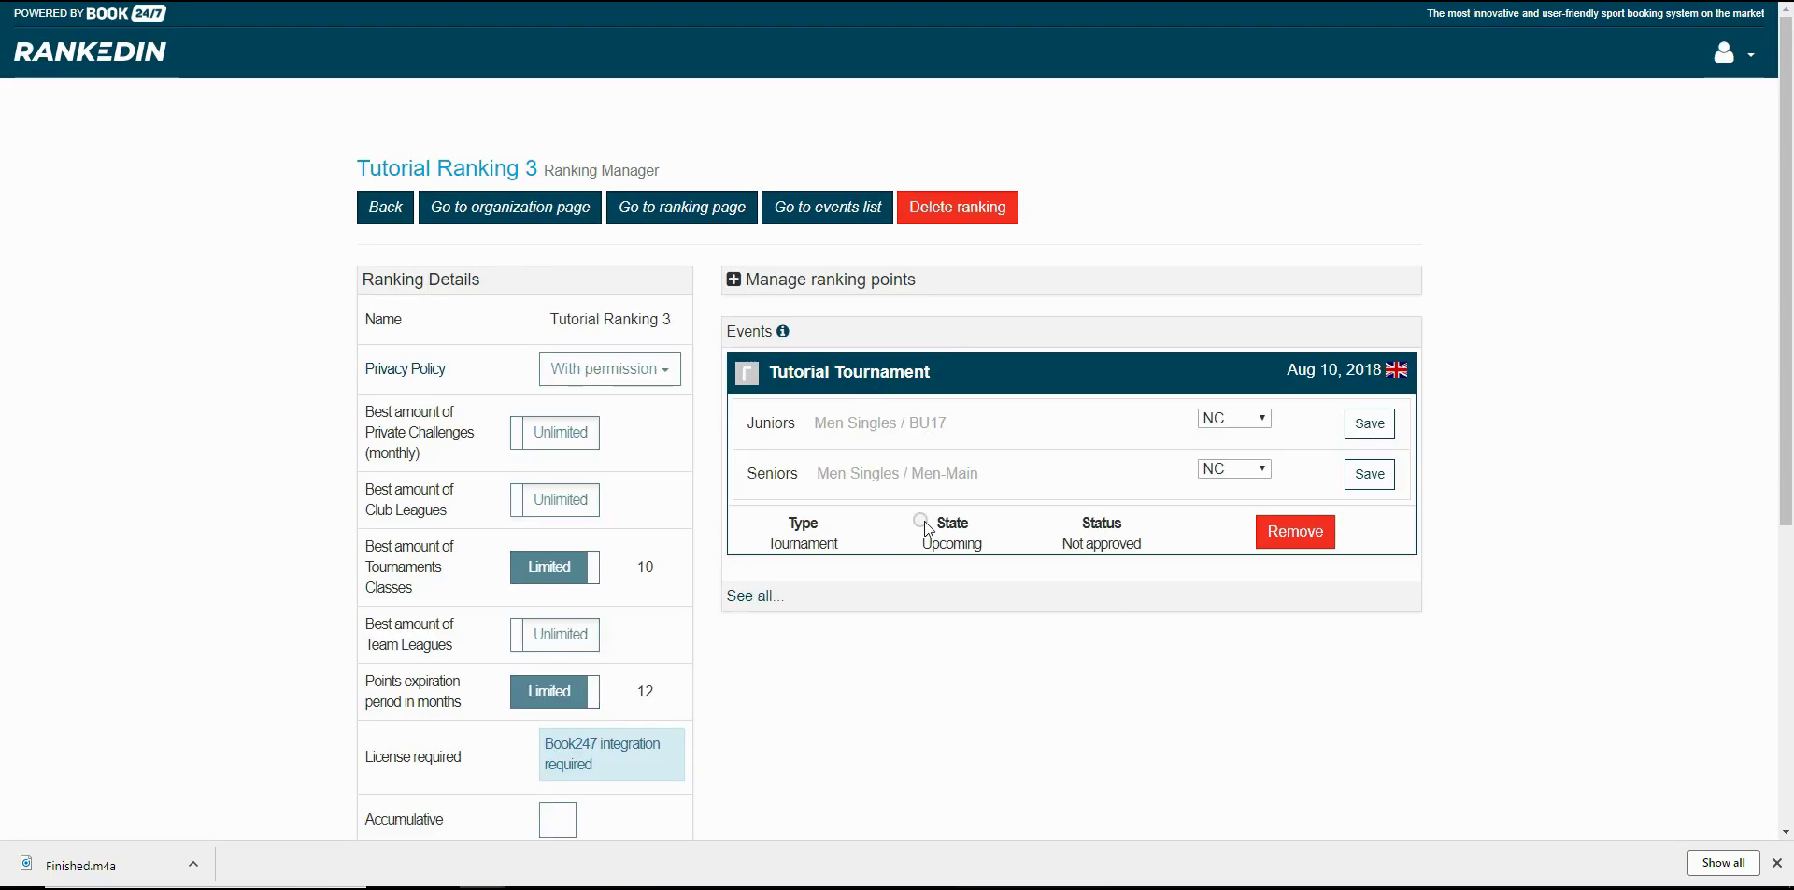
# For Tutorial Tournament, save level Juniors for the Juniors class and level Seniors for the Seniors class, and approve the event
pyautogui.click(1263, 419)
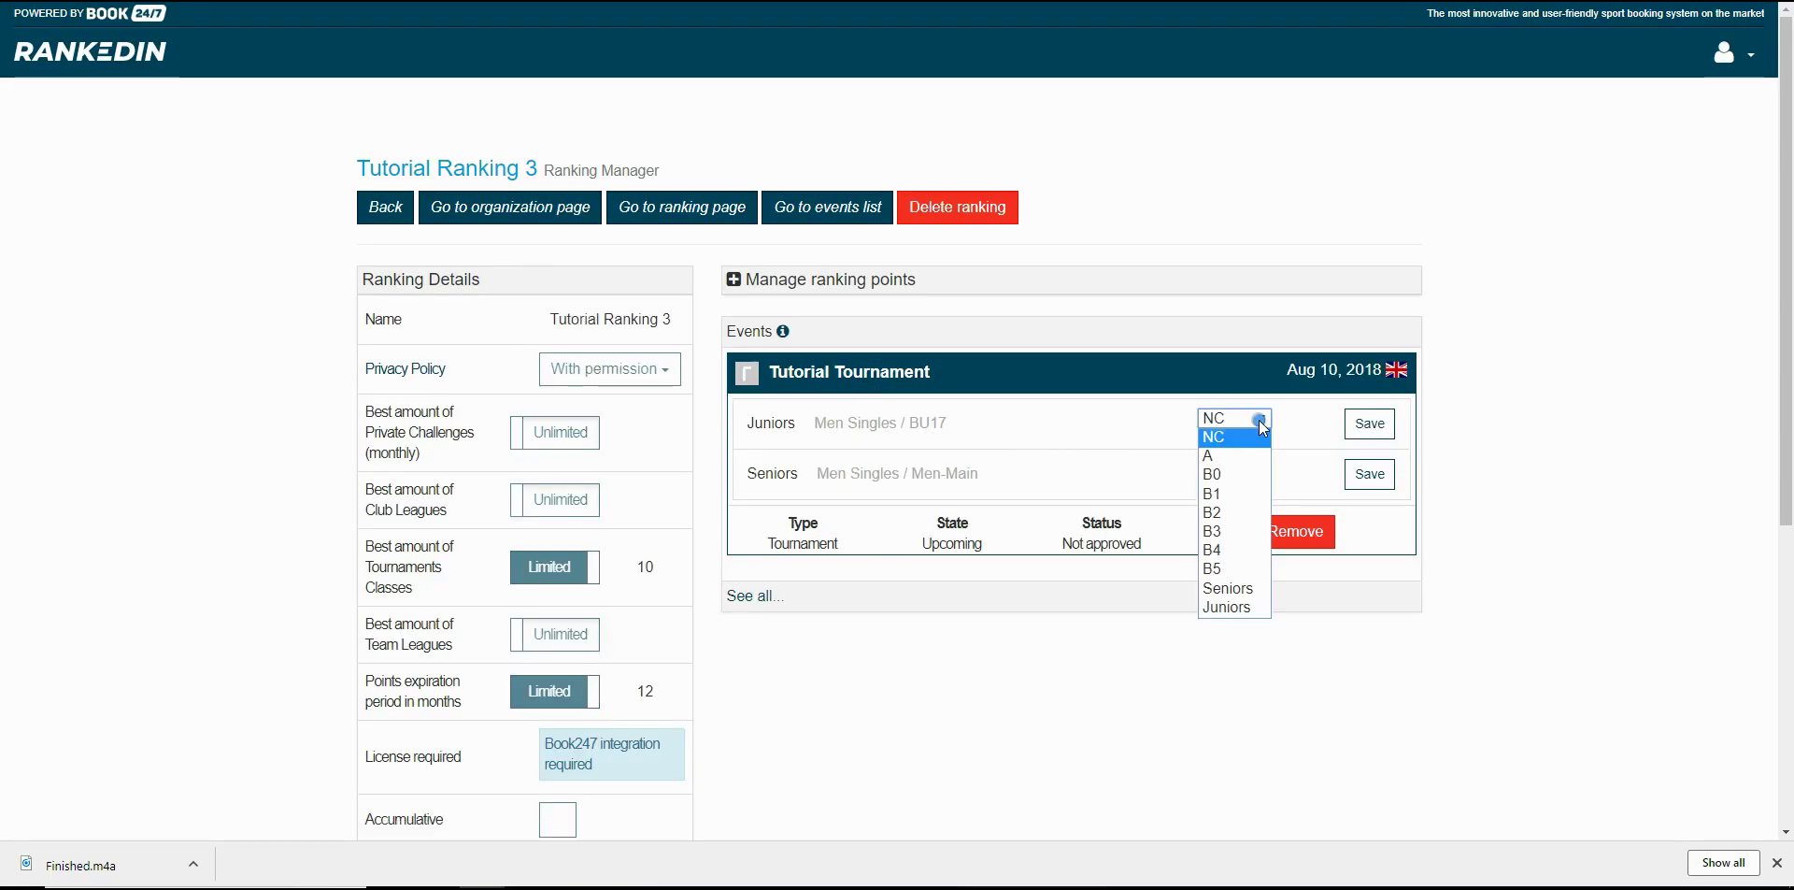
pyautogui.click(1226, 609)
pyautogui.click(1368, 425)
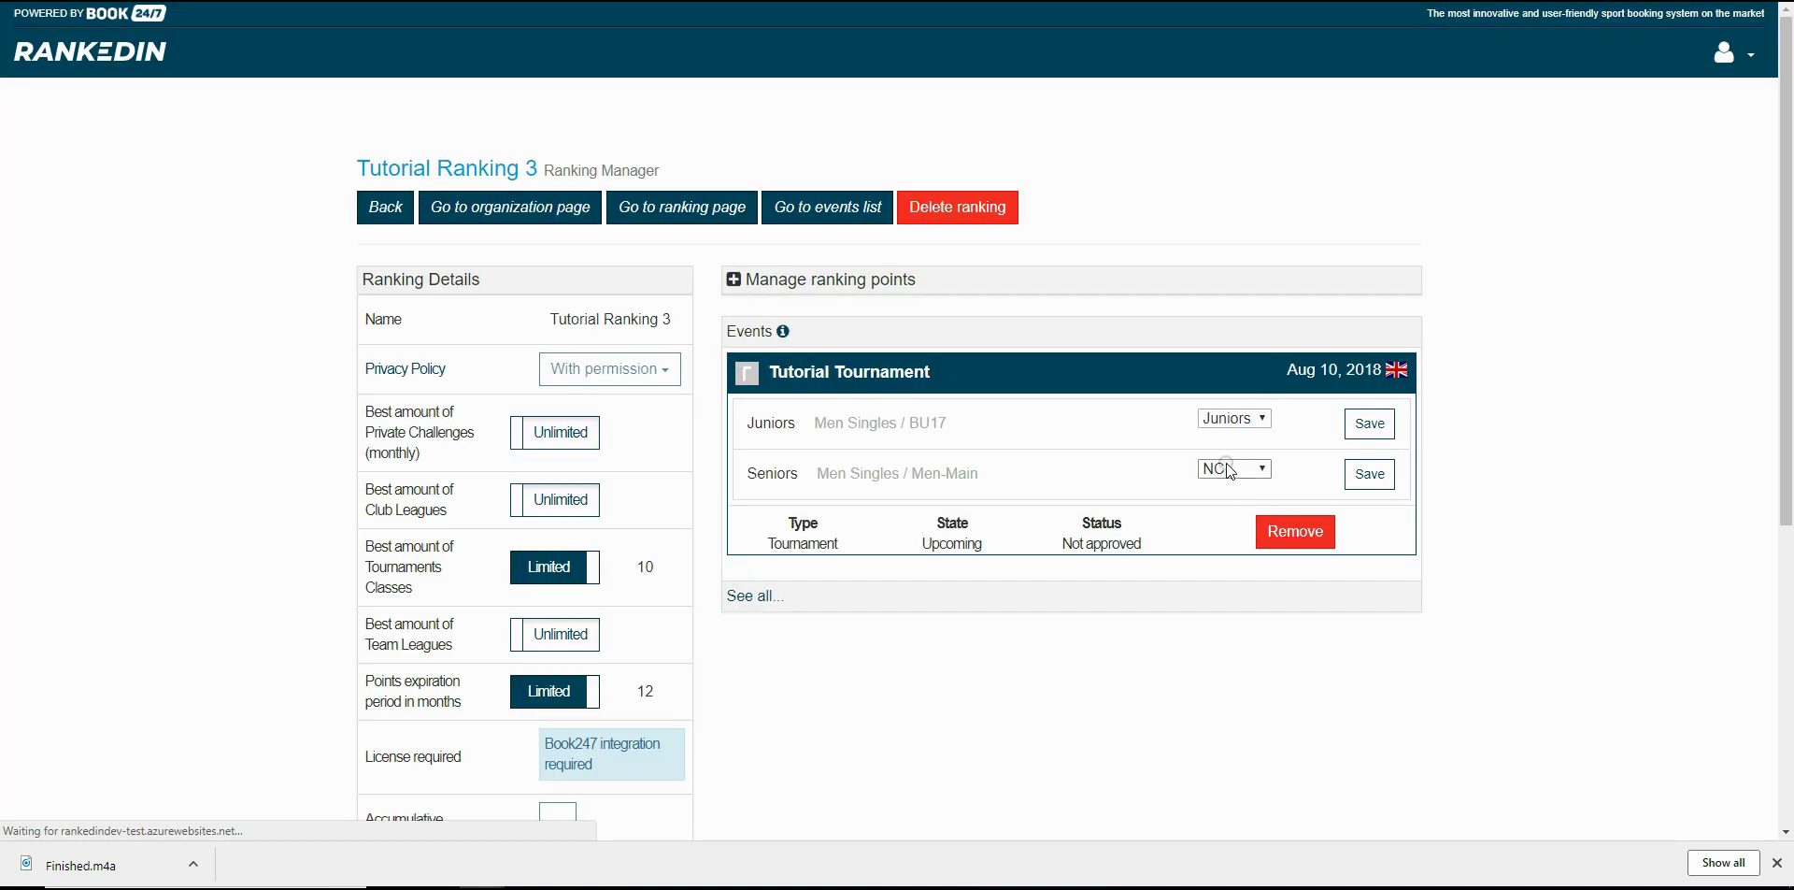
pyautogui.click(1247, 468)
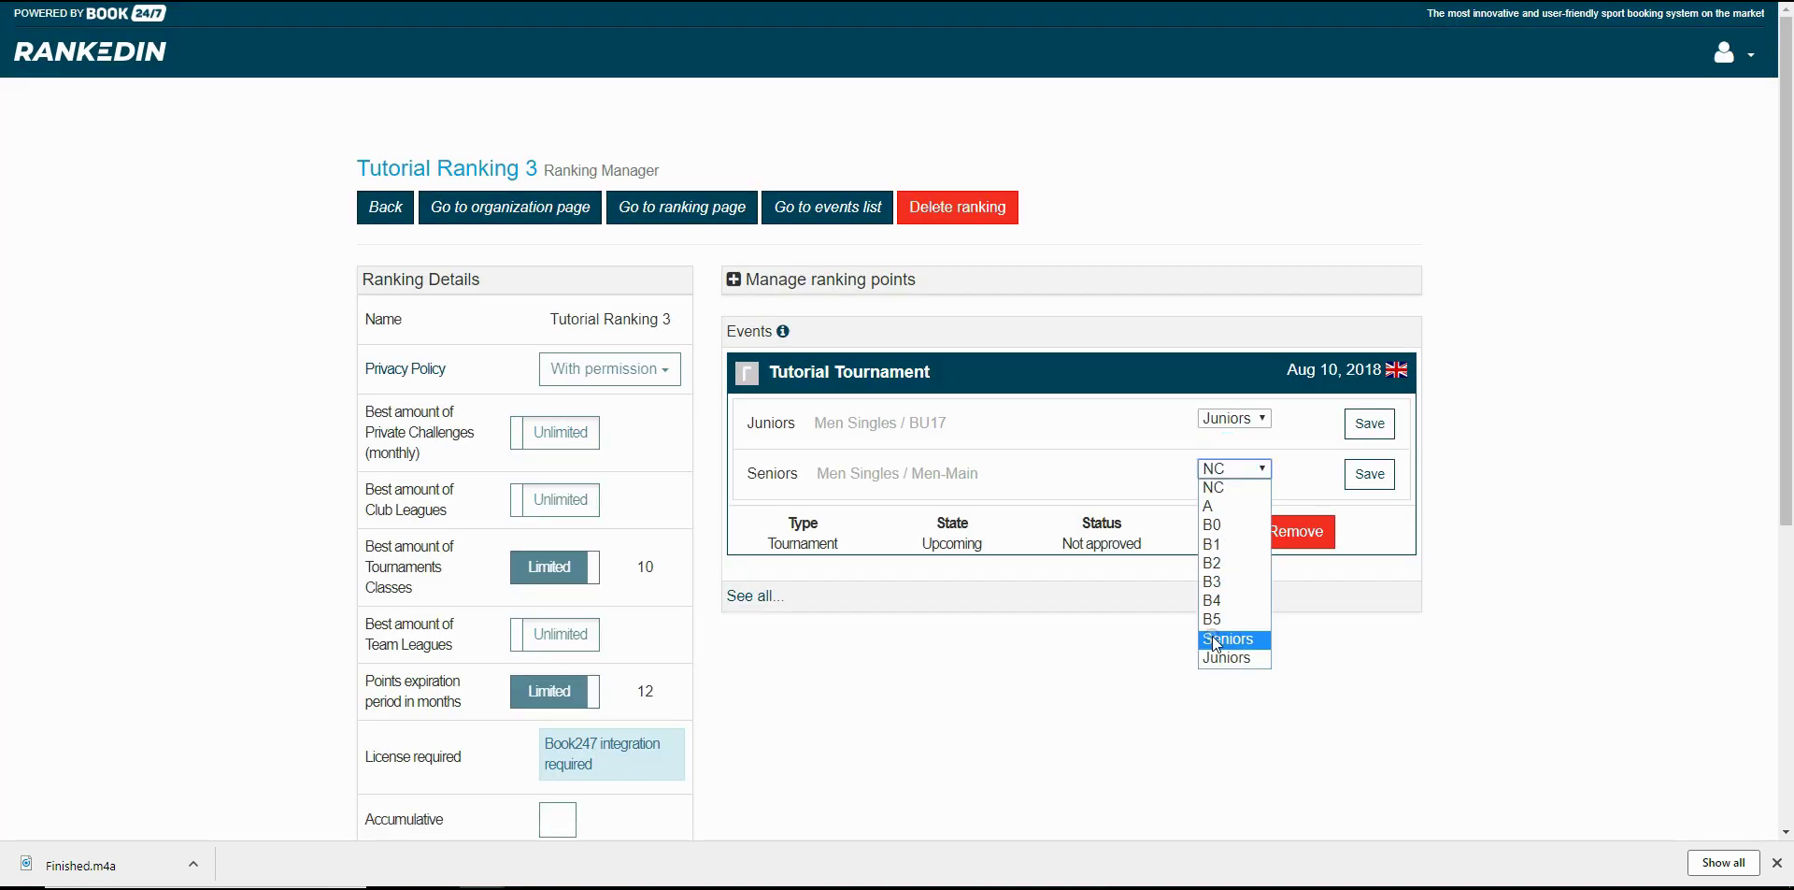
pyautogui.click(1214, 639)
pyautogui.click(1369, 477)
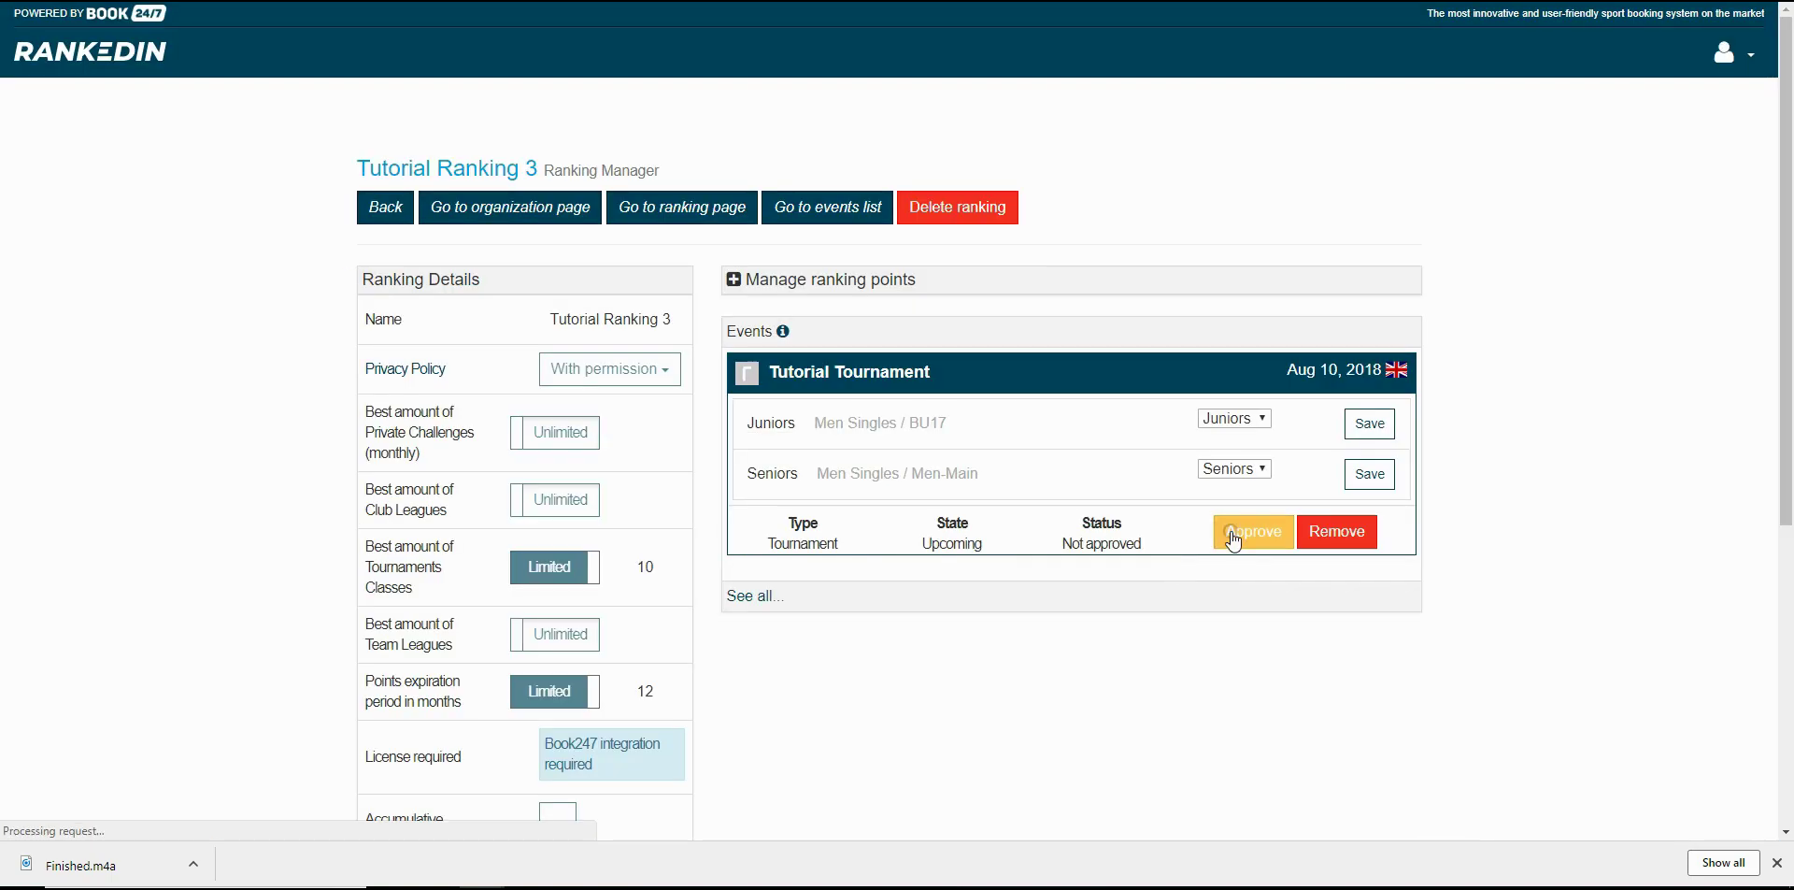
pyautogui.click(1247, 531)
# Switch back to the tournament's sign-in closing window, go to its event page and view the Juniors class's ranking points per standing
pyautogui.moveTo(483, 886)
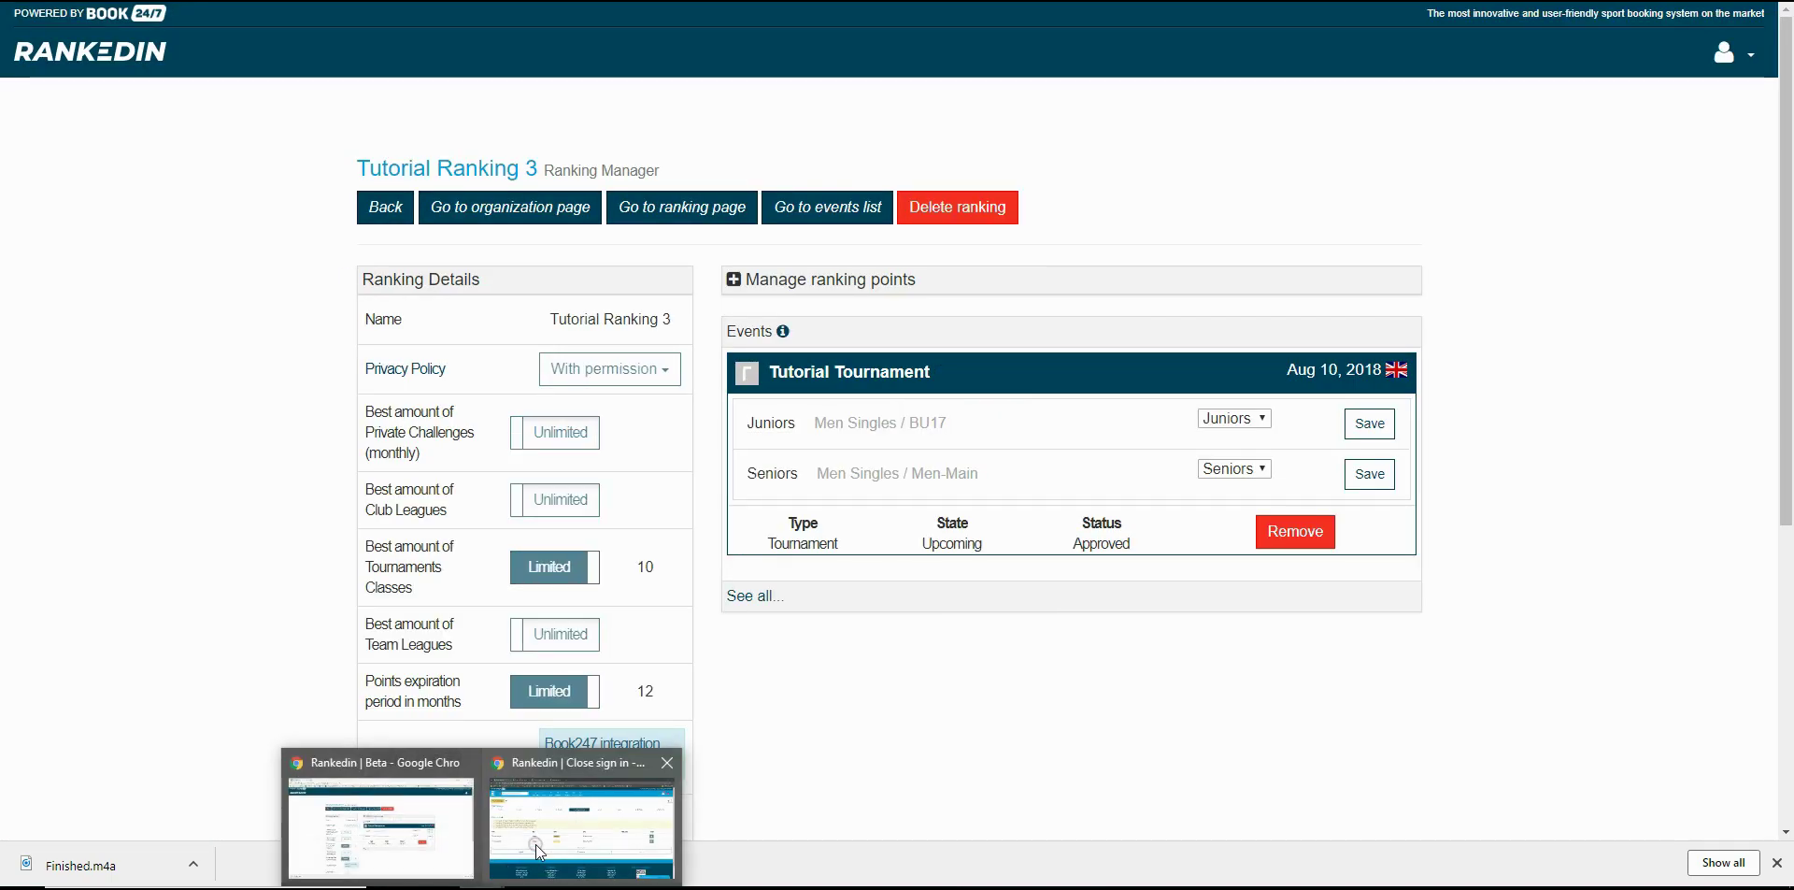
pyautogui.click(533, 830)
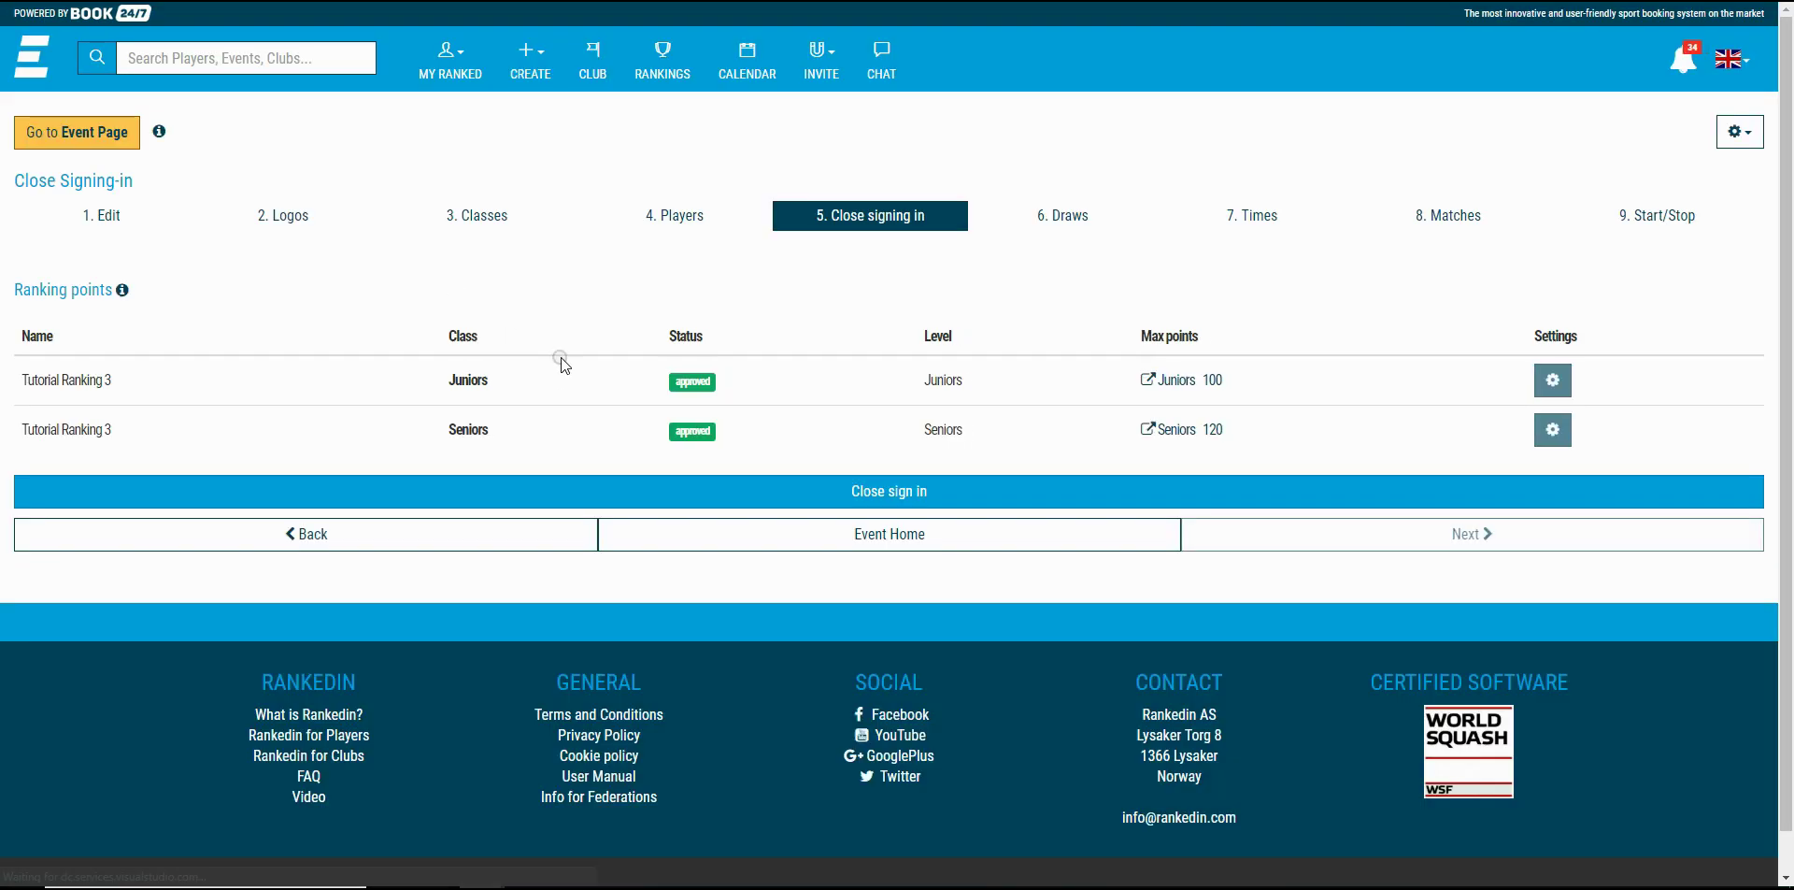
pyautogui.click(876, 545)
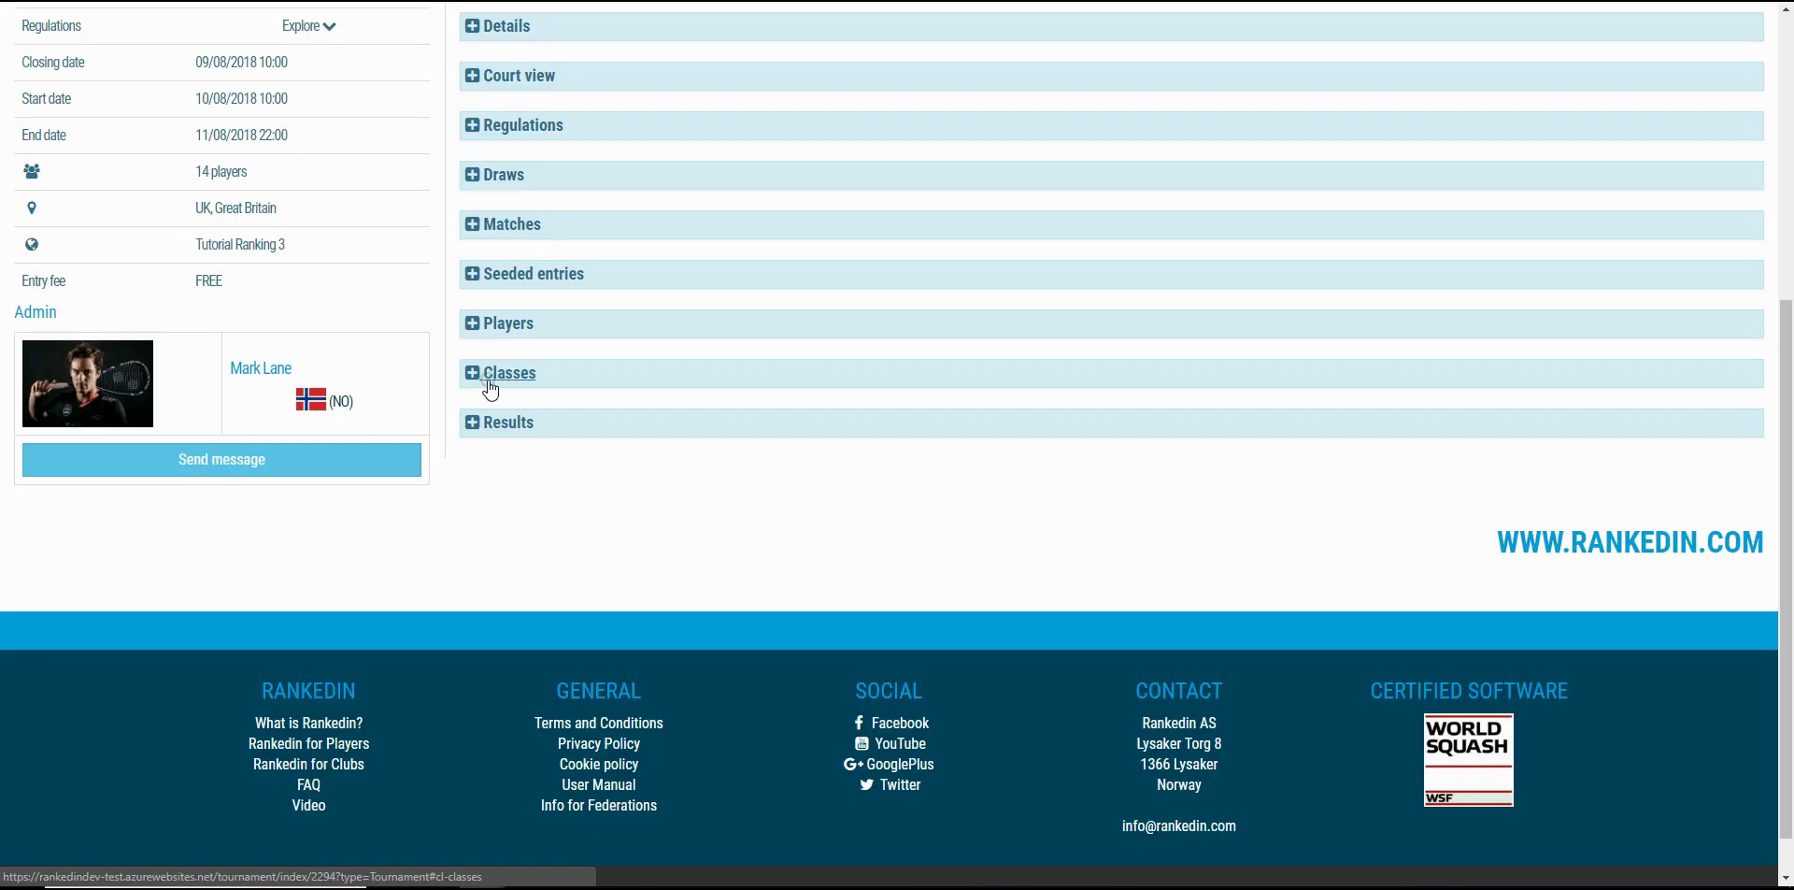
pyautogui.click(479, 376)
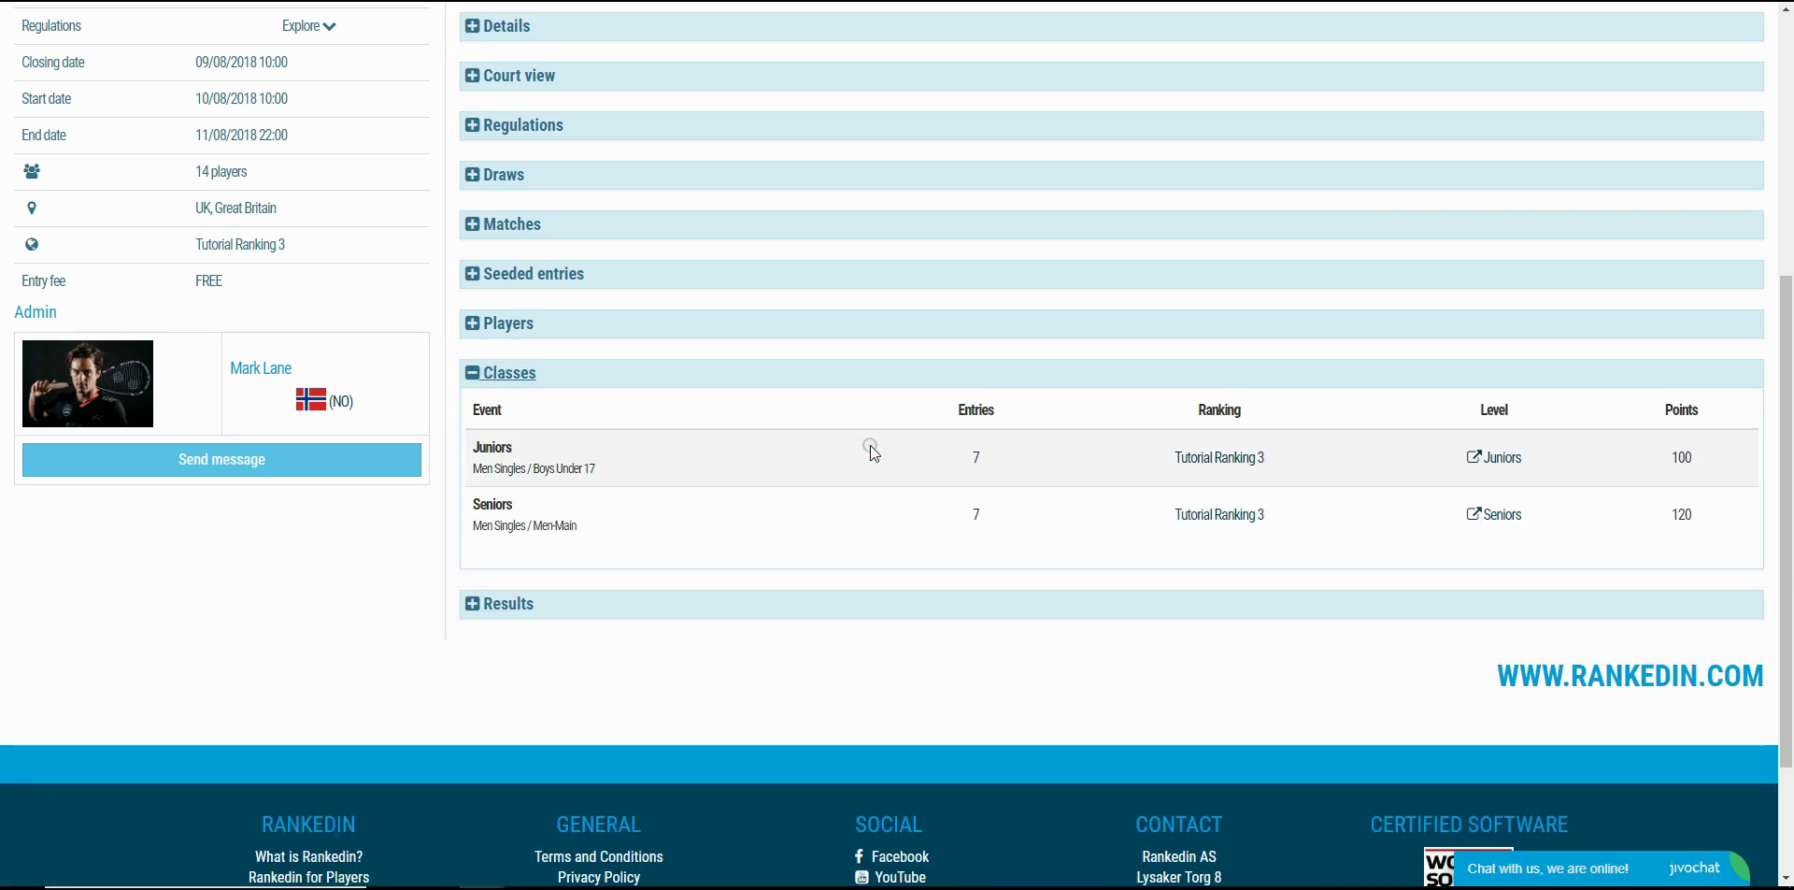
pyautogui.click(1495, 457)
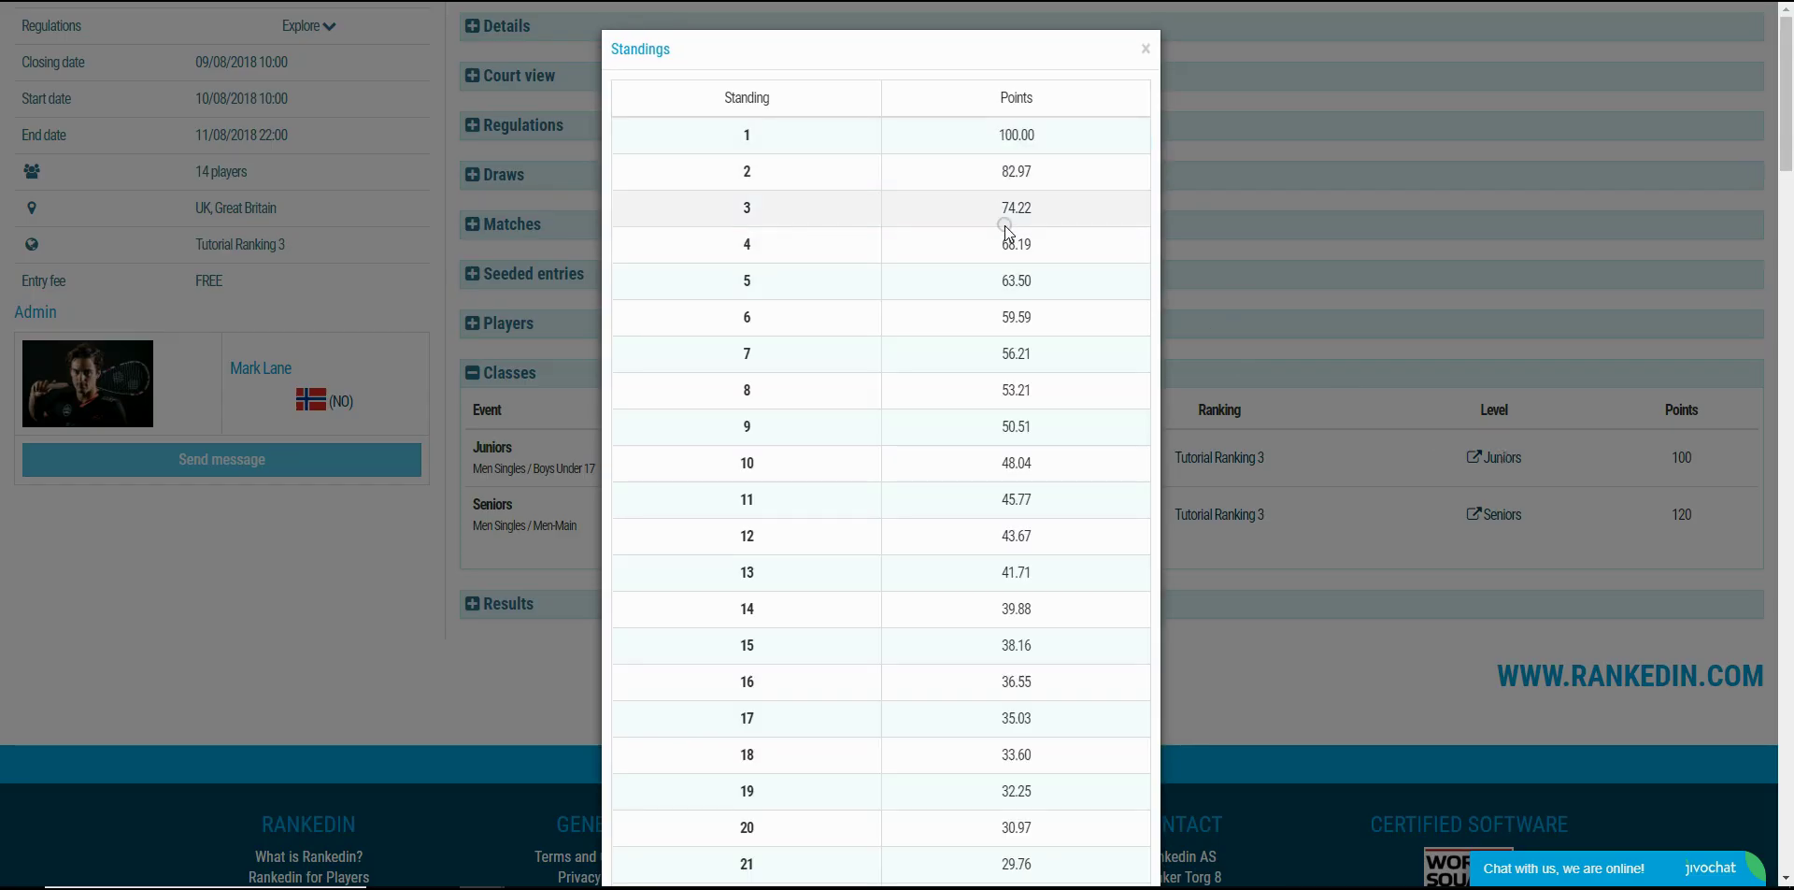
# Review the Juniors class's points per standing, close that table, and check the points per standing for the Seniors class
pyautogui.scroll(-4, 1006, 226)
pyautogui.scroll(4, 1005, 400)
pyautogui.click(1151, 51)
pyautogui.scroll(1, 1236, 210)
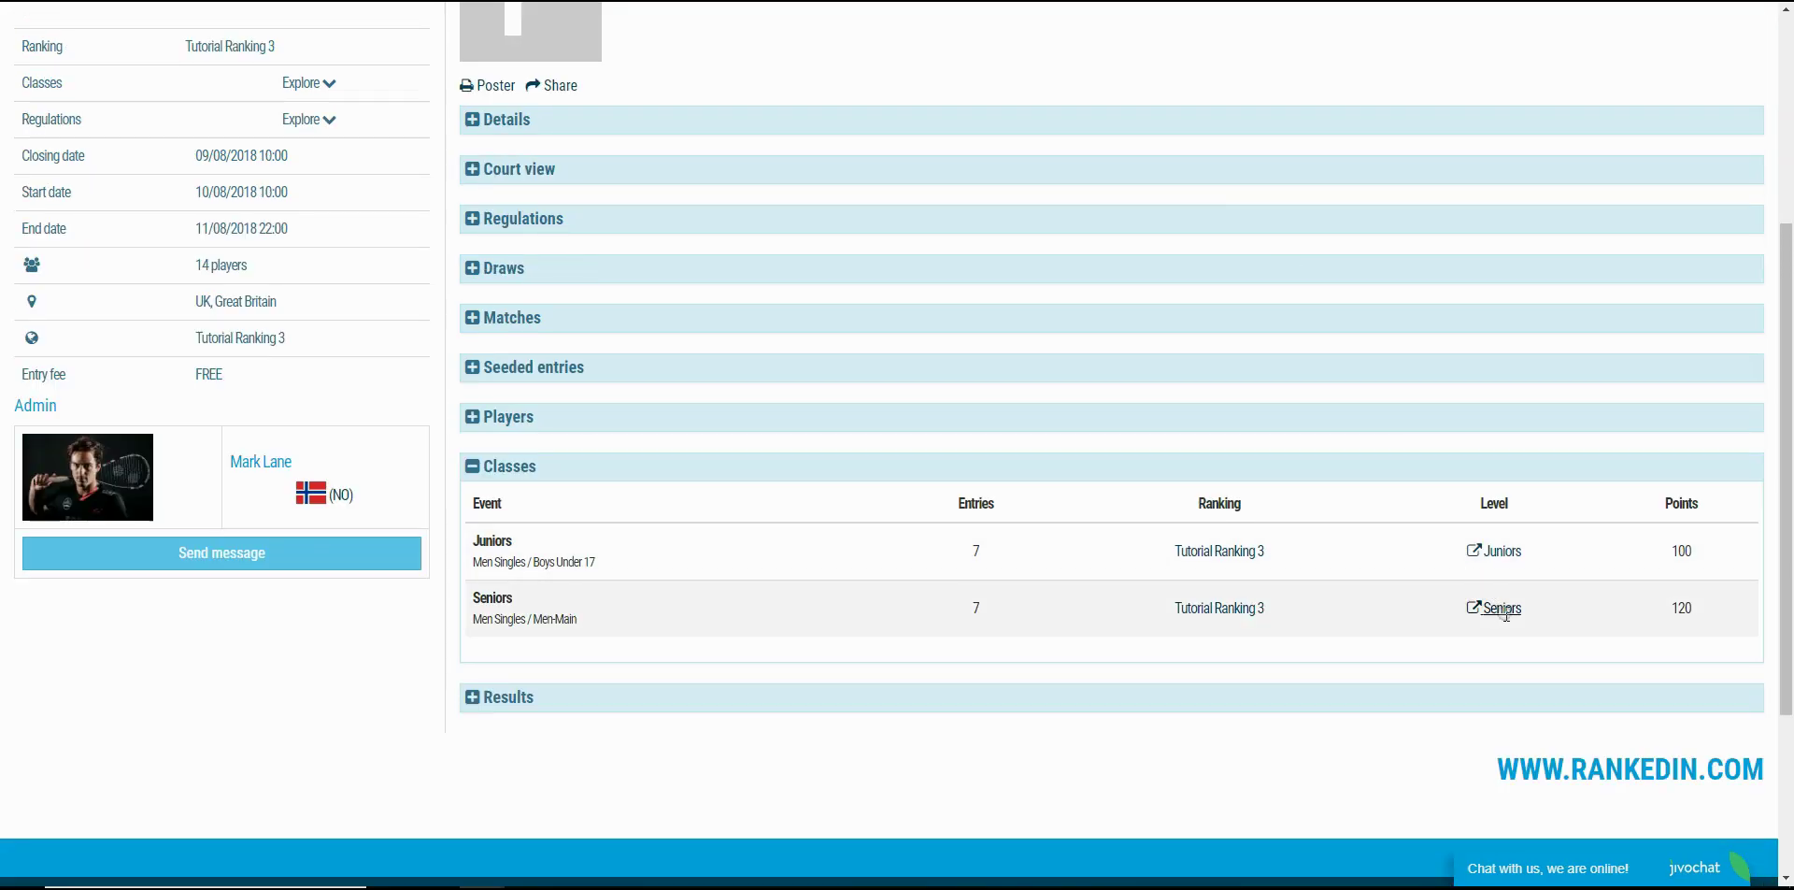
pyautogui.click(1500, 609)
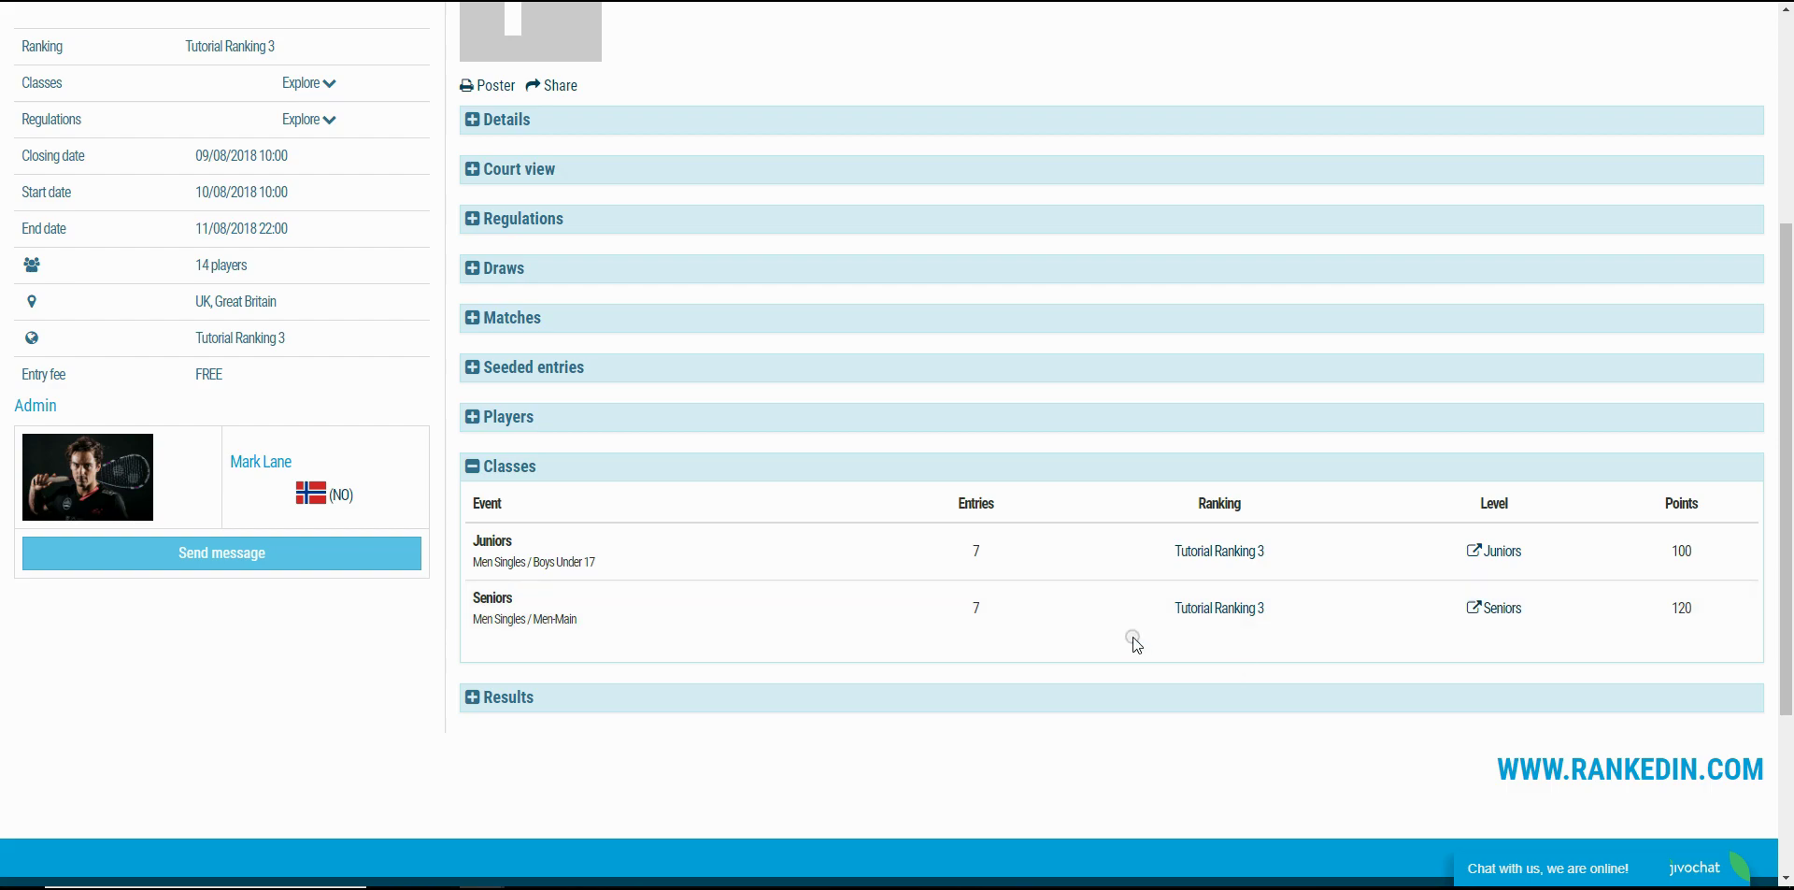
# Compare the finished Tutorial Tournament's Juniors results with the Juniors level's points per standing, and close the standings table
pyautogui.scroll(3, 1132, 637)
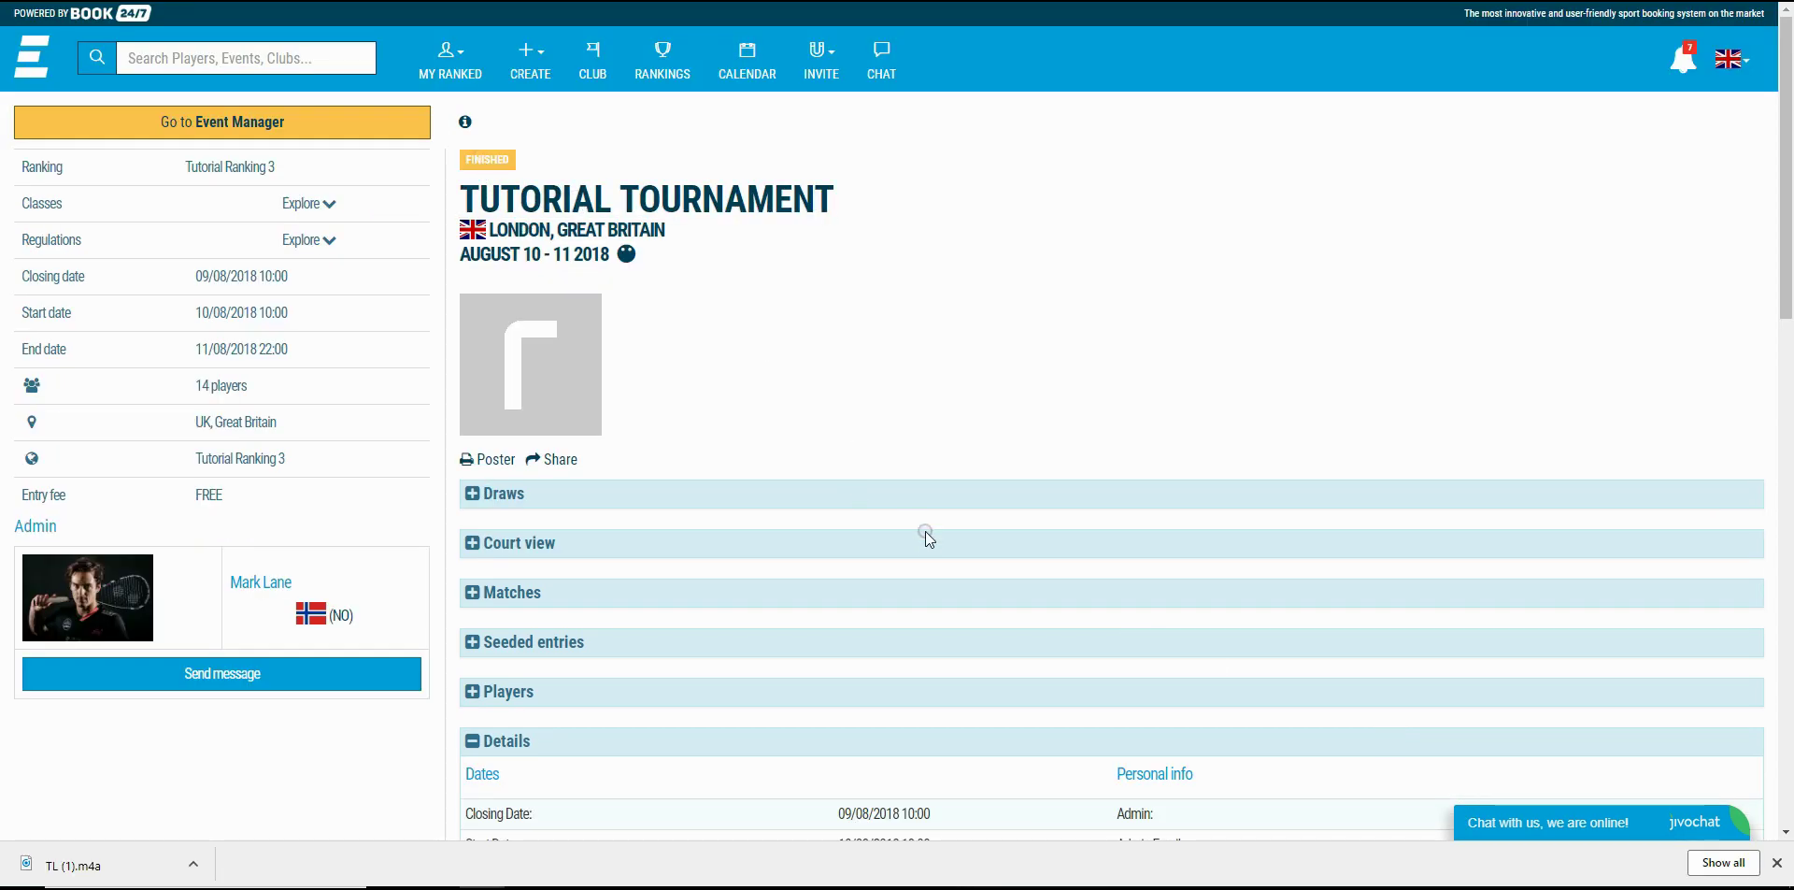
pyautogui.scroll(-9, 925, 531)
pyautogui.scroll(-2, 912, 530)
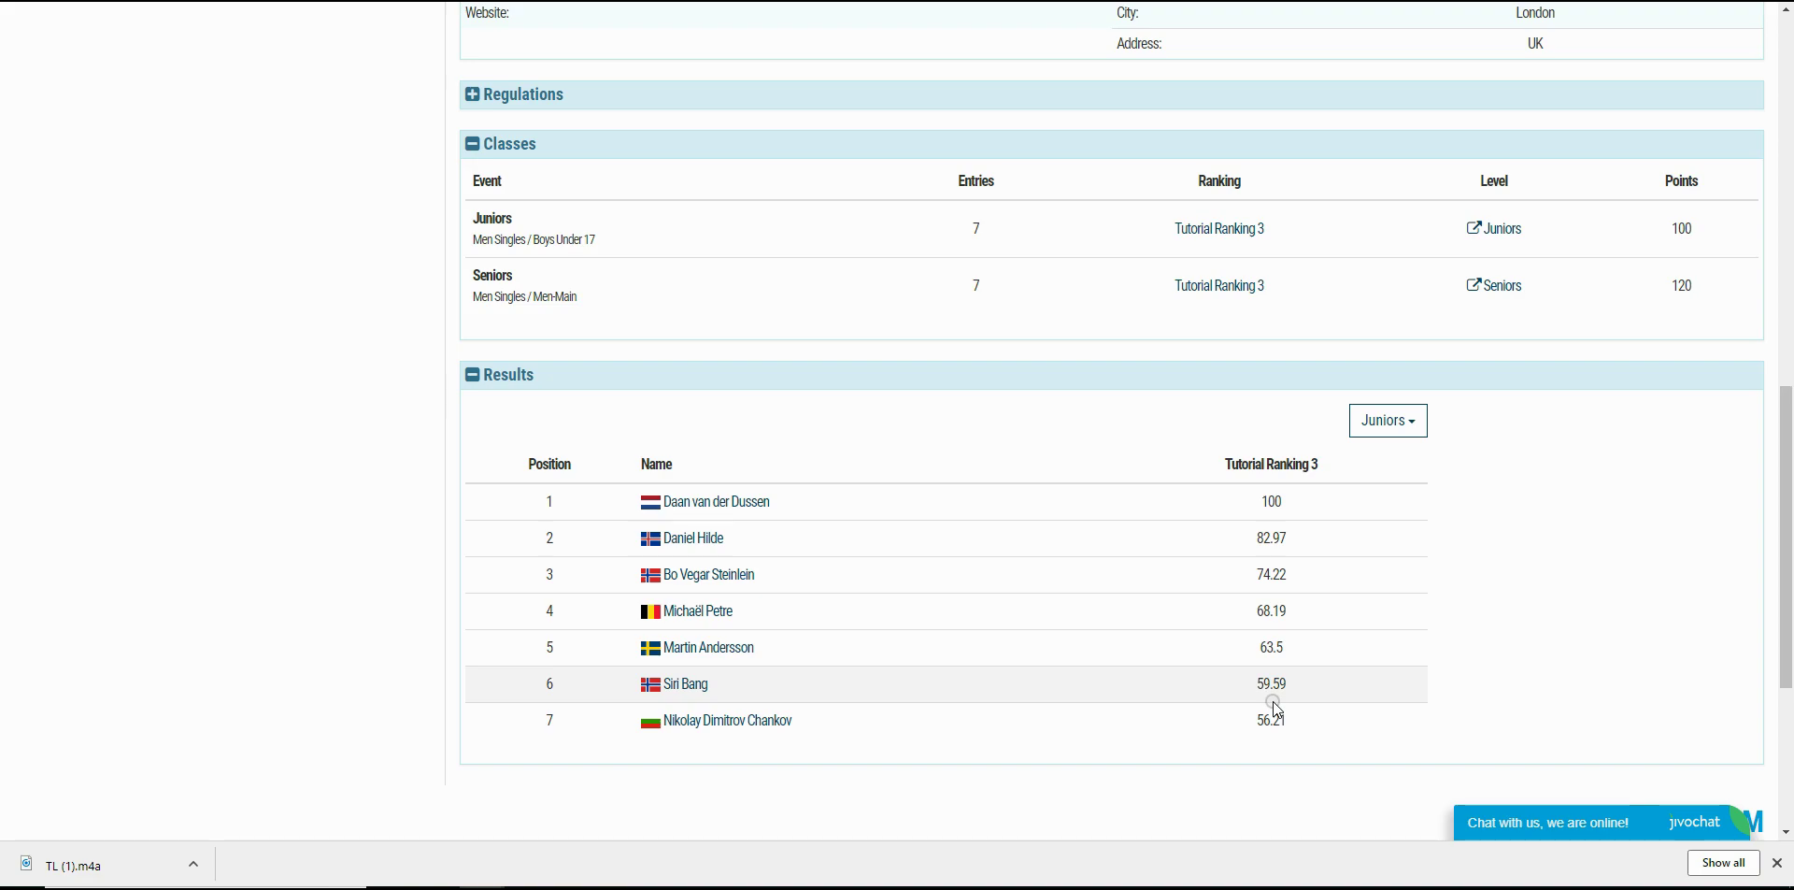
pyautogui.click(1495, 228)
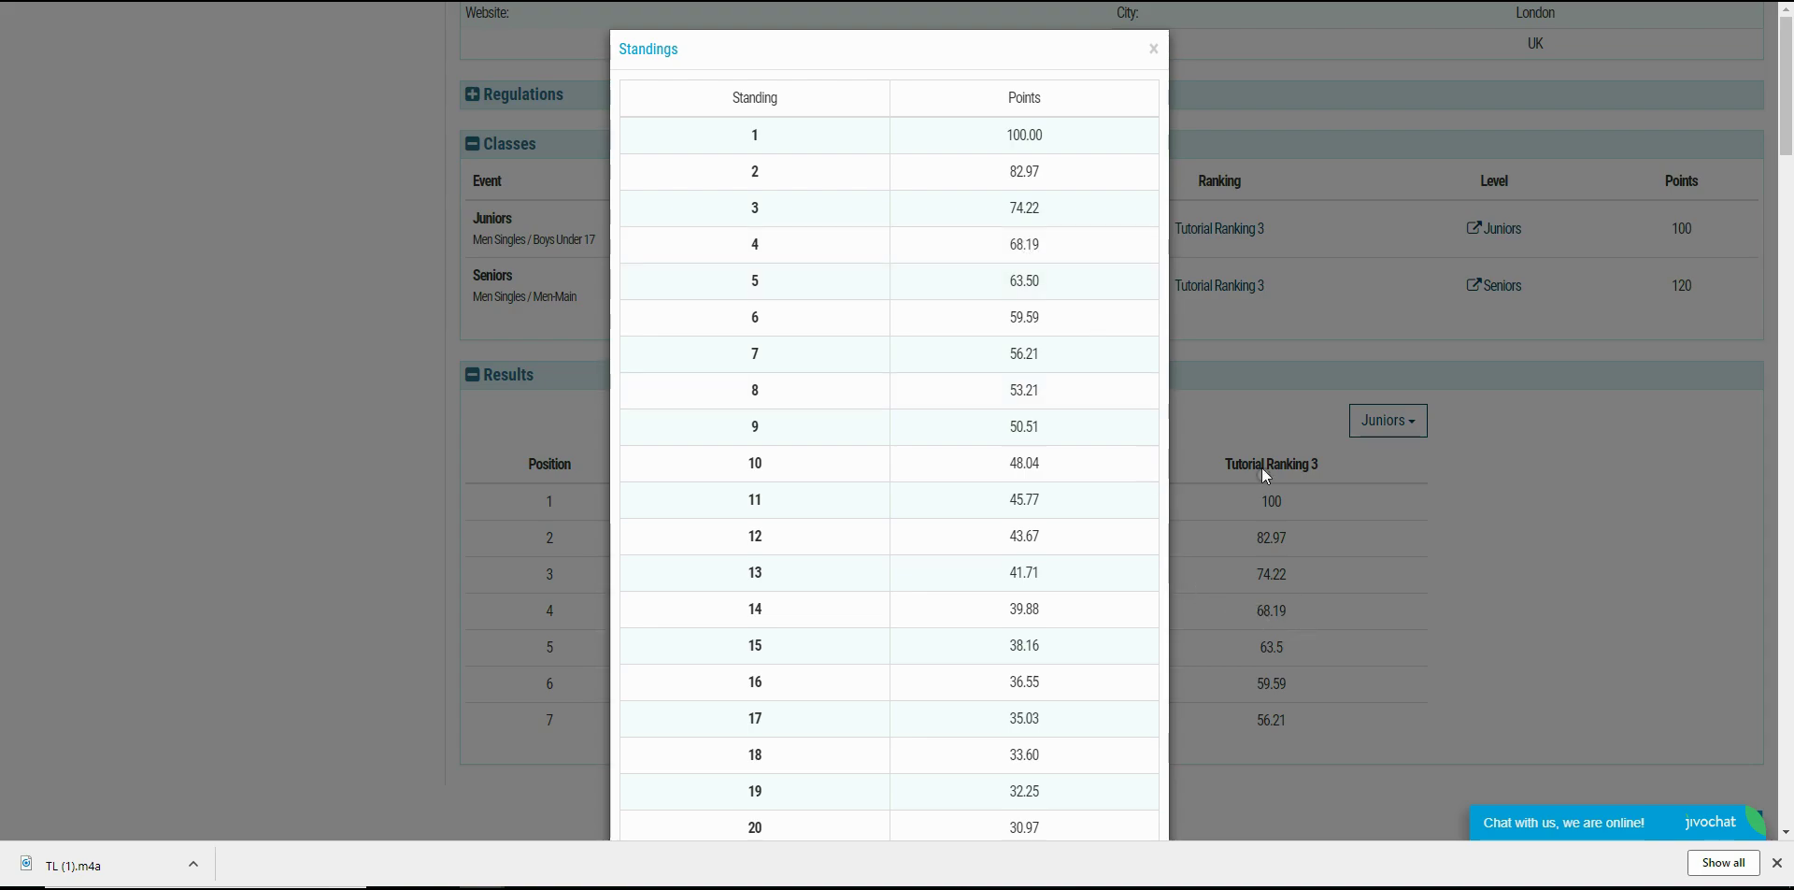
pyautogui.click(1155, 49)
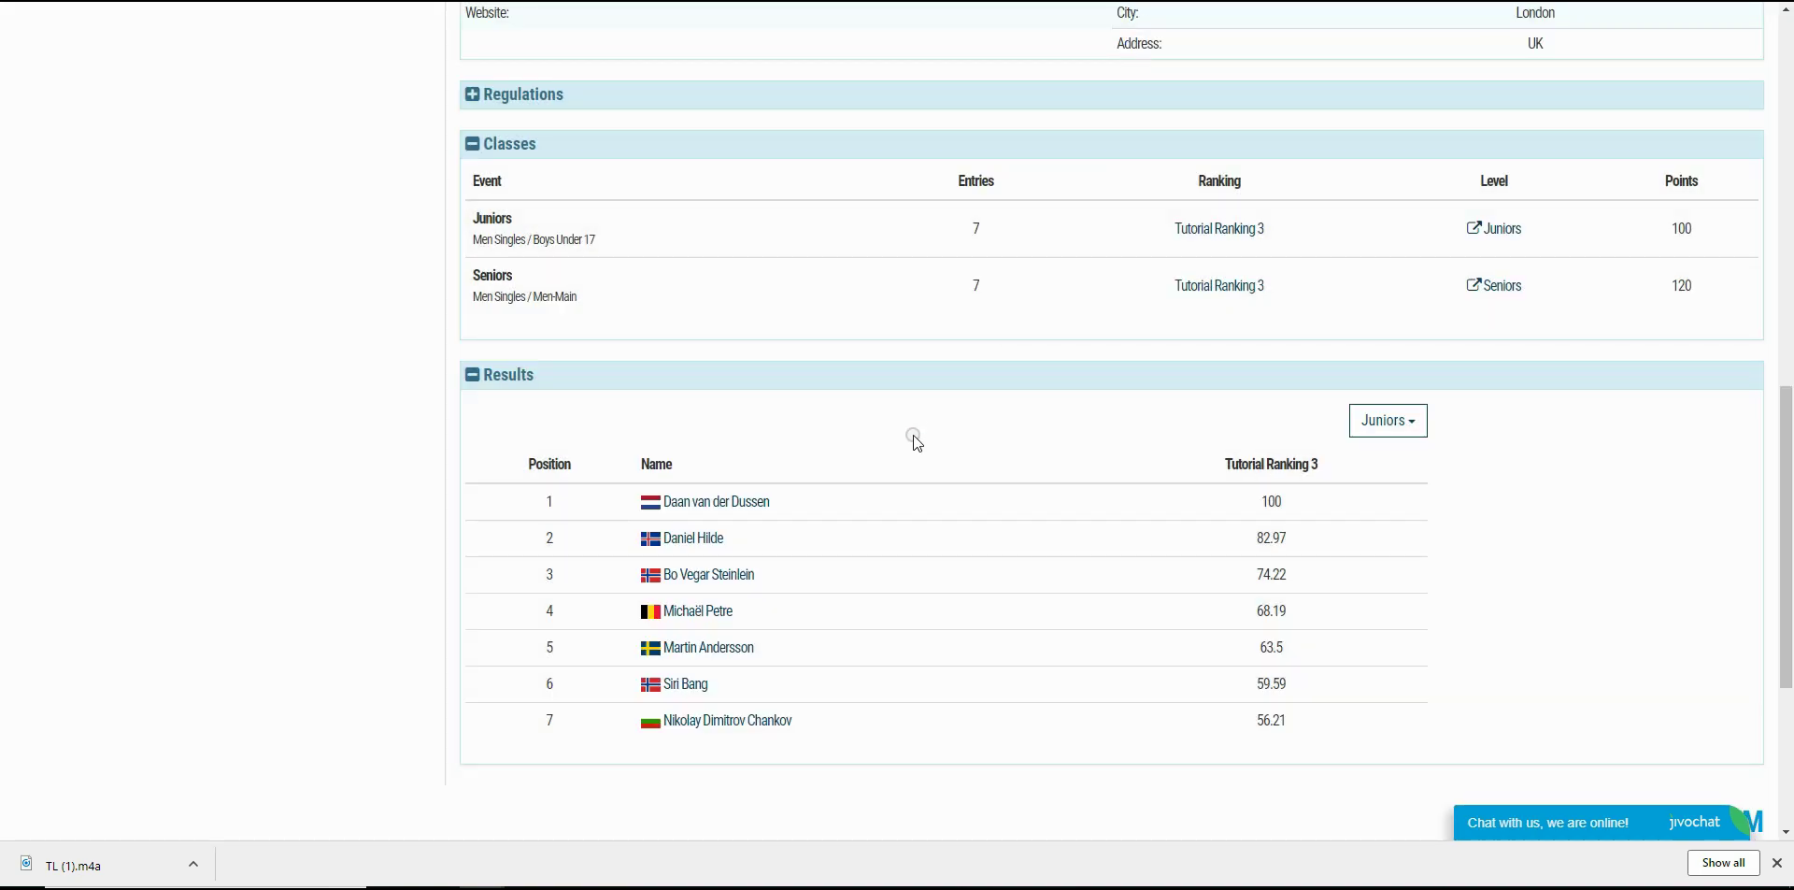
# Open Tutorial Ranking 3 from the tournament's details and view its BU17 singles ranking
pyautogui.scroll(3, 896, 448)
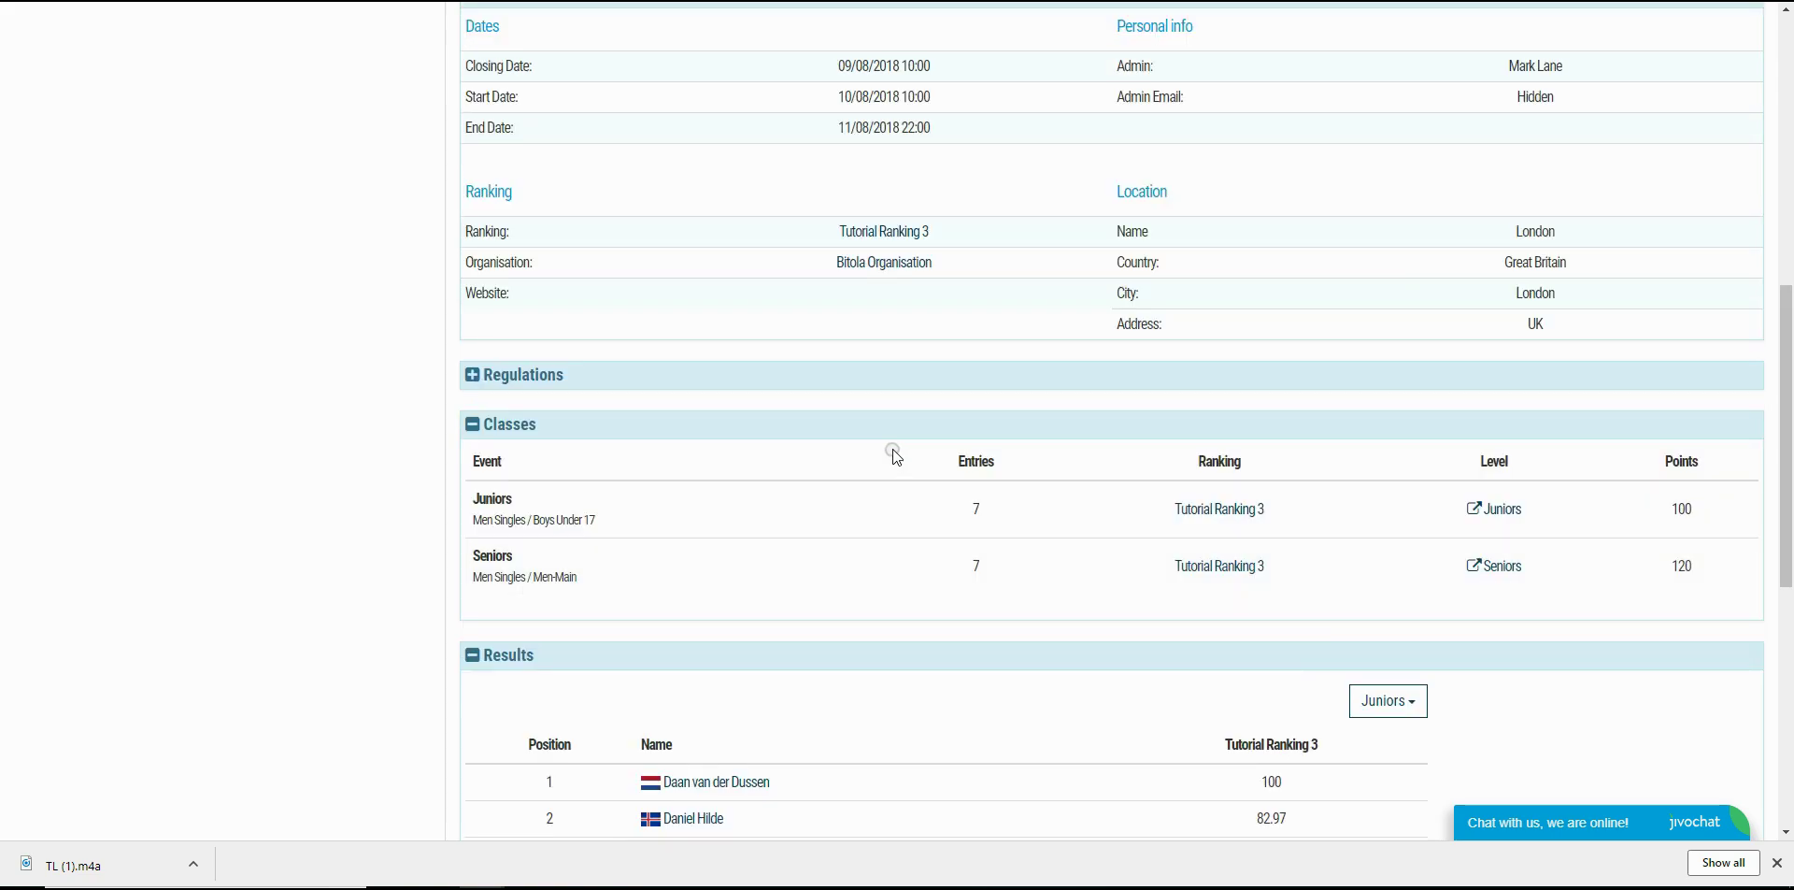
pyautogui.click(874, 233)
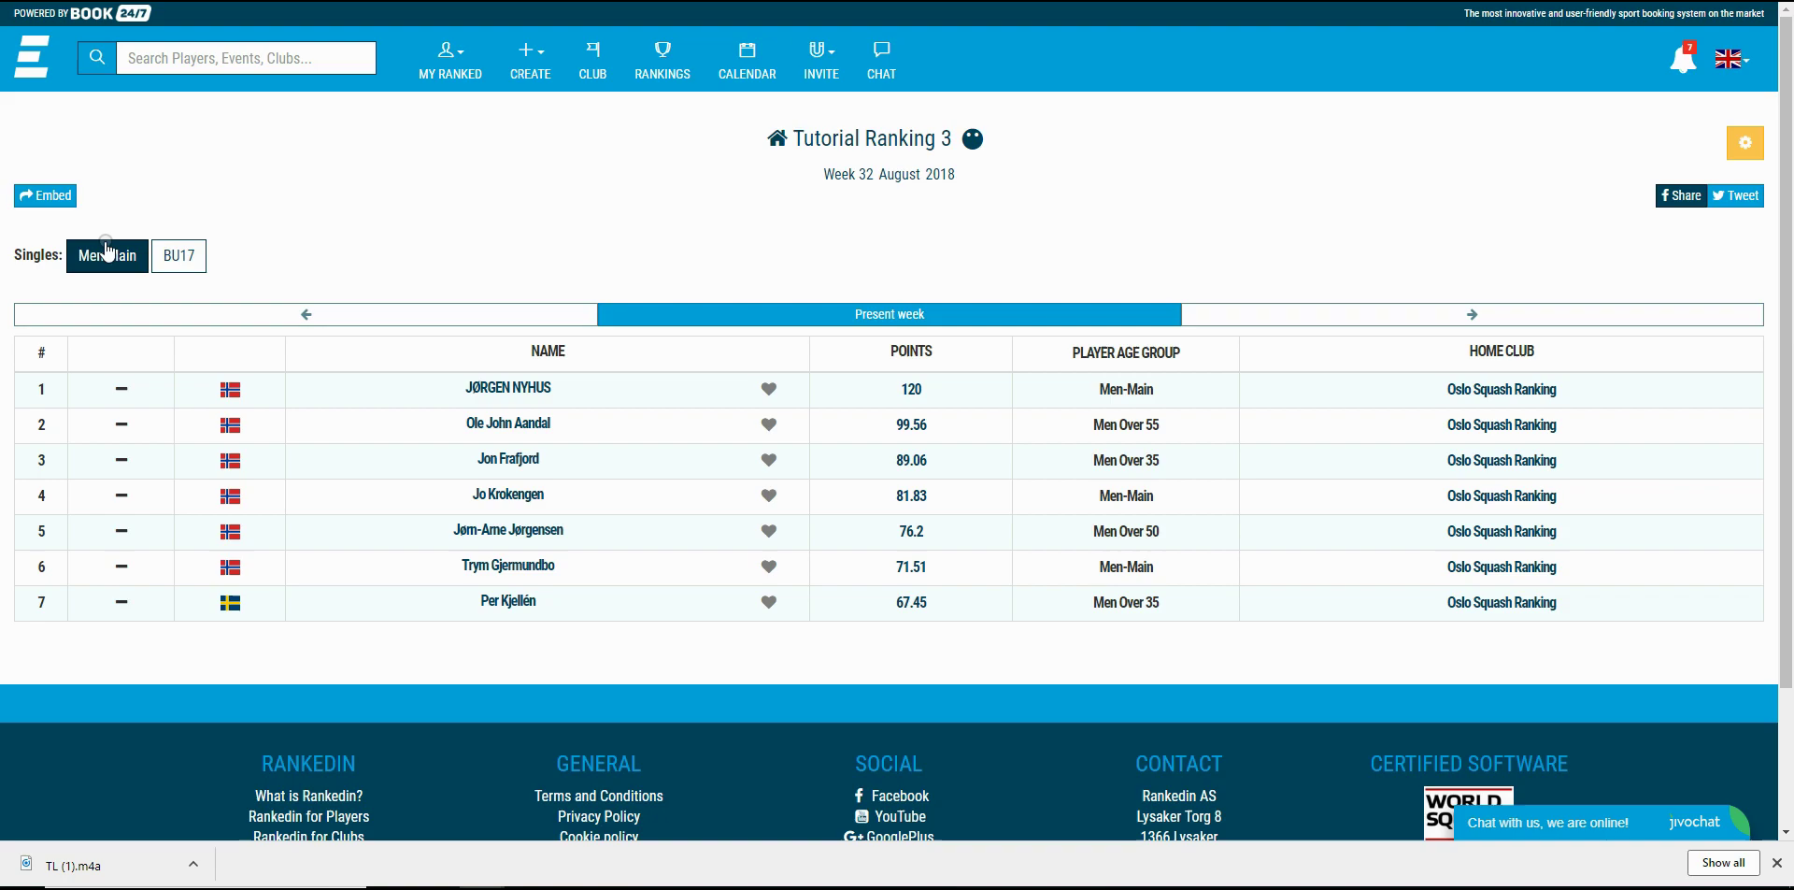
pyautogui.click(179, 256)
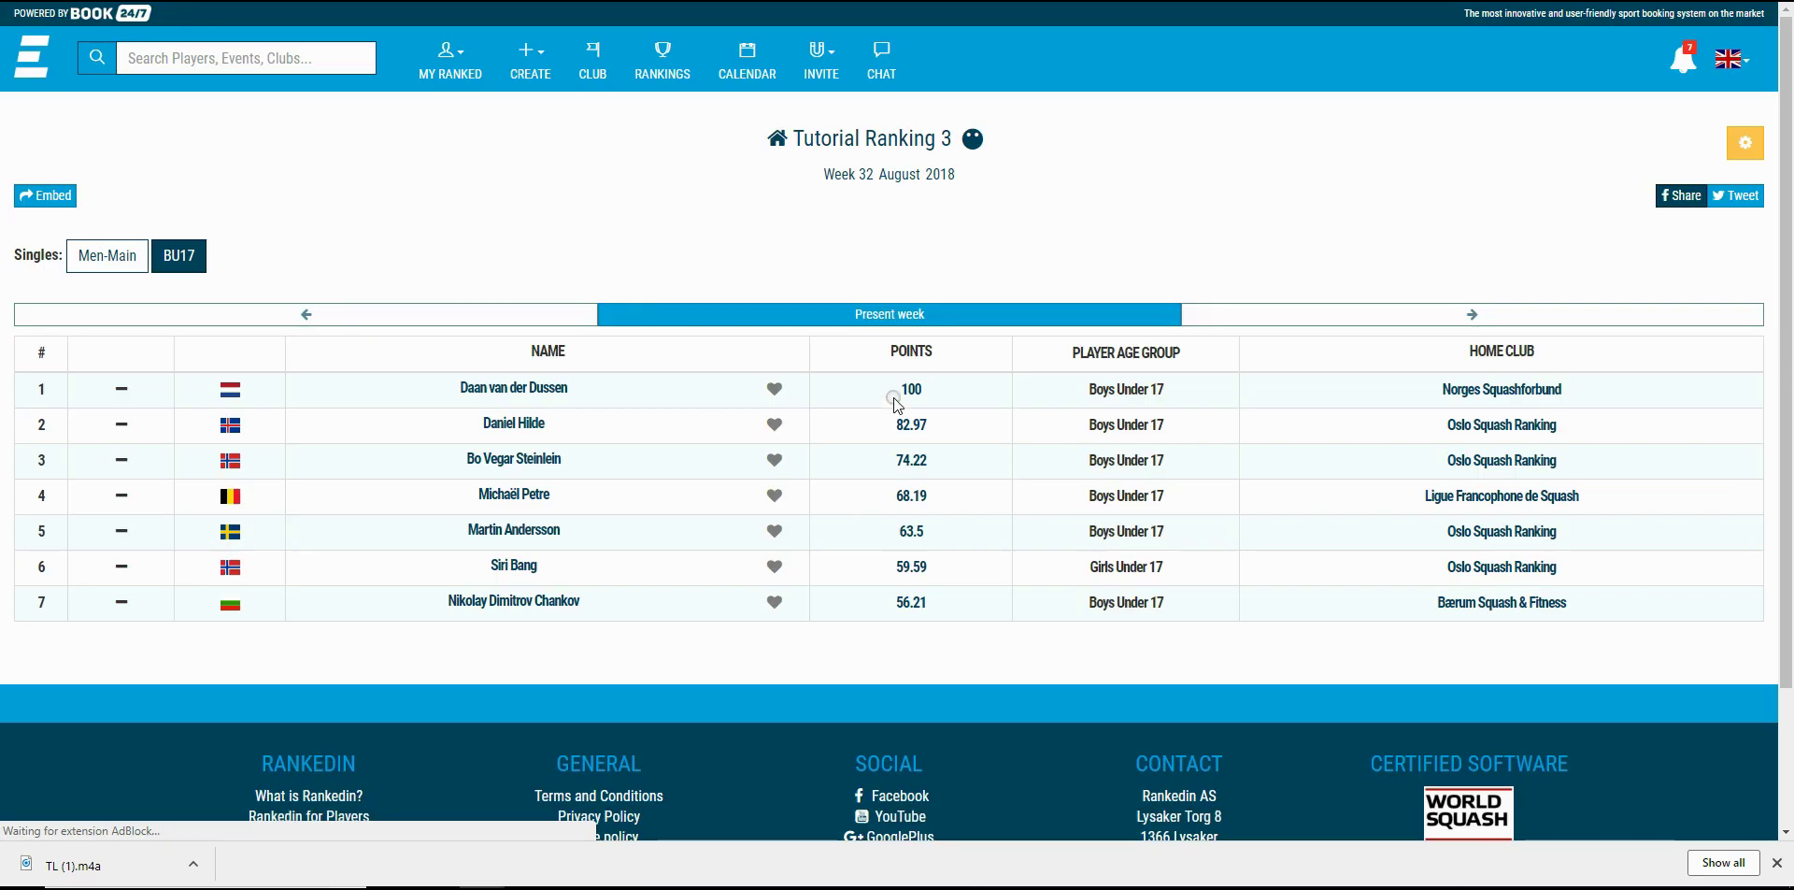